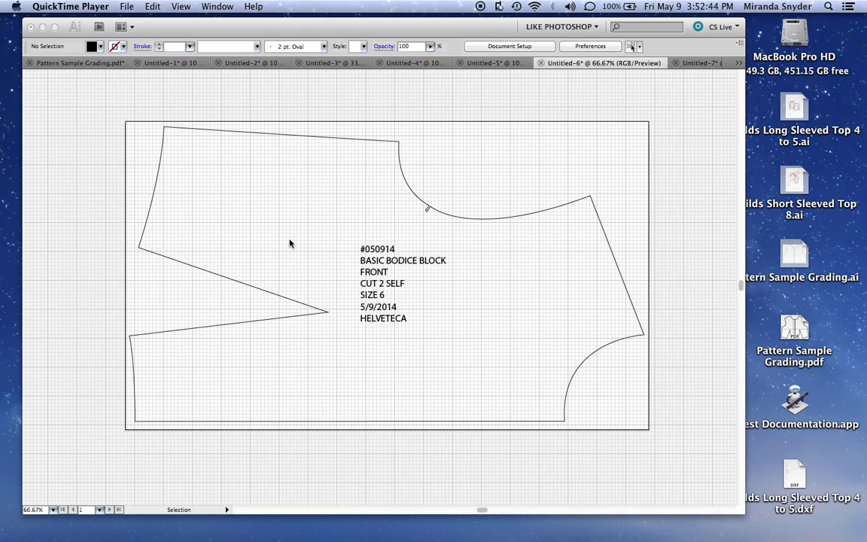
Step: Look through the open documents, ending on the traced bodice pattern with its label
{"action": "left_click", "coordinate": [489, 66]}
{"action": "left_click", "coordinate": [617, 65]}
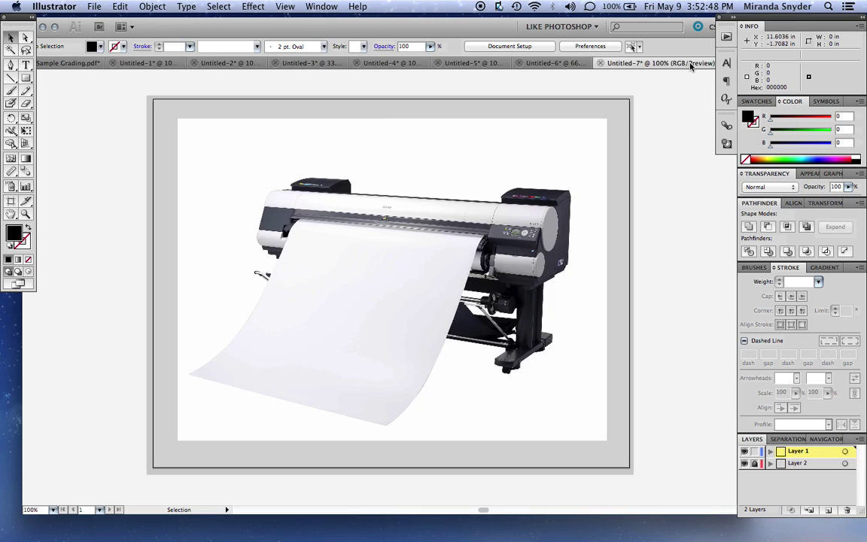
{"action": "left_click", "coordinate": [373, 63]}
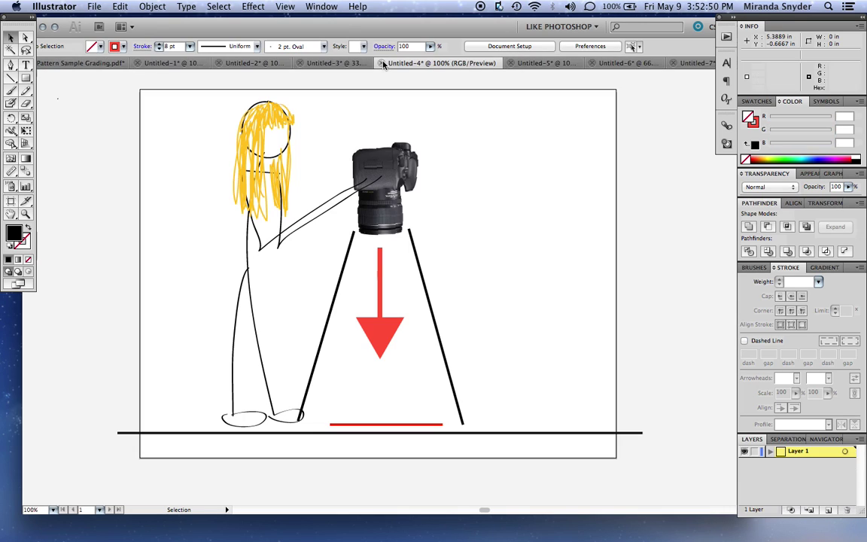
{"action": "left_click", "coordinate": [325, 64]}
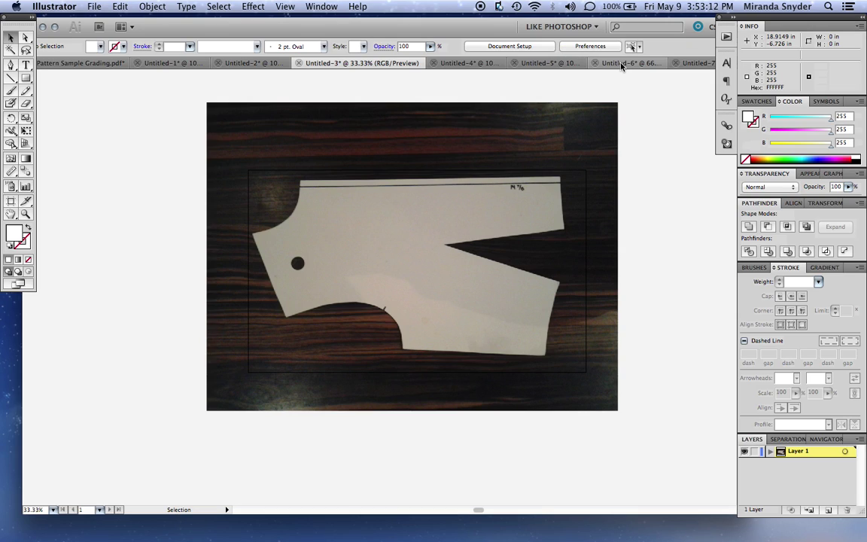
{"action": "left_click", "coordinate": [444, 63]}
{"action": "left_click", "coordinate": [688, 64]}
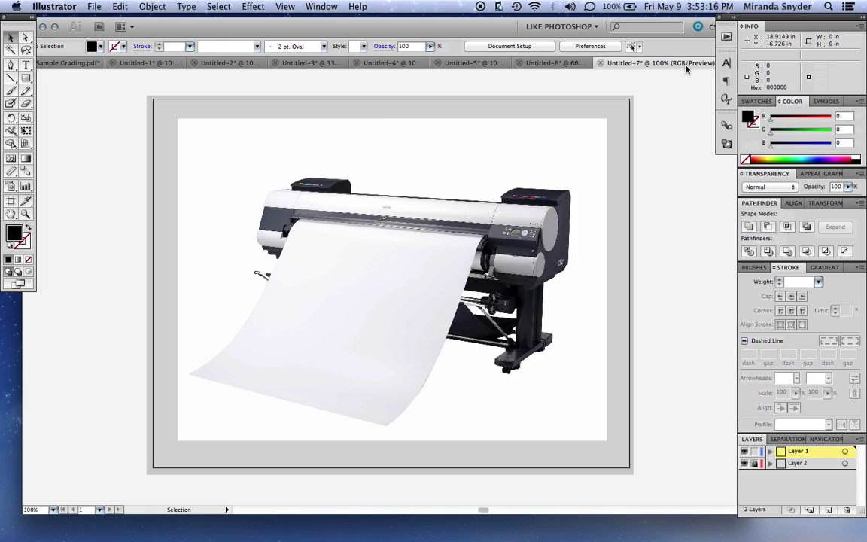
{"action": "left_click", "coordinate": [550, 65]}
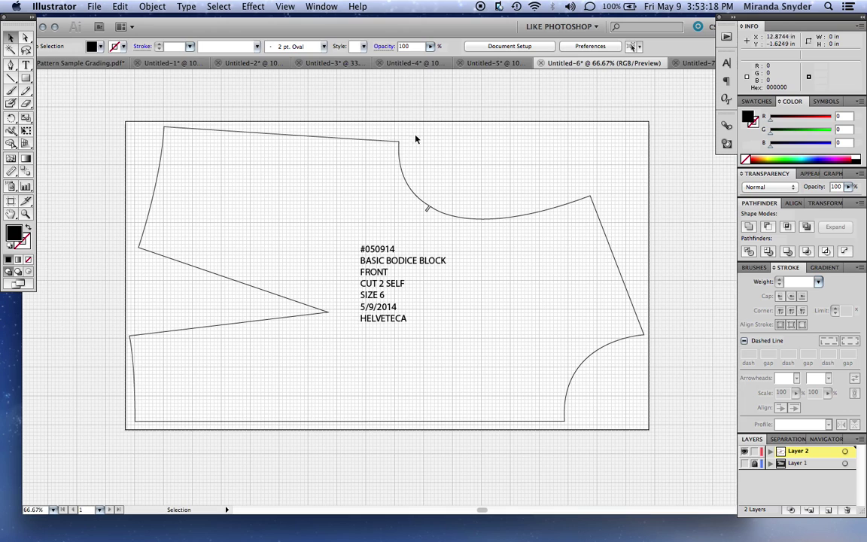
Step: Cycle through the Untitled-1 to Untitled-4 documents, ending on the supplies and prerequisites list
{"action": "left_click", "coordinate": [73, 69]}
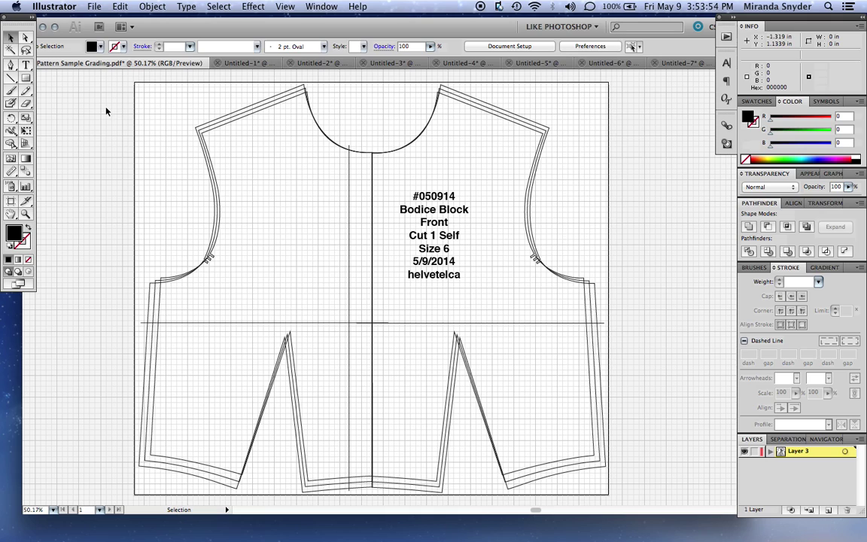
{"action": "left_click", "coordinate": [241, 67]}
{"action": "left_click", "coordinate": [301, 64]}
{"action": "left_click", "coordinate": [380, 64]}
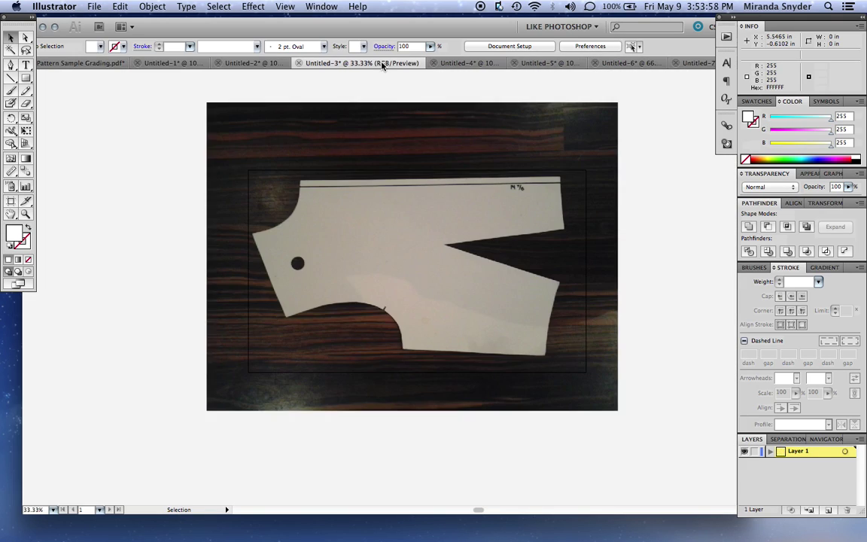
{"action": "left_click", "coordinate": [455, 64]}
{"action": "left_click", "coordinate": [543, 65]}
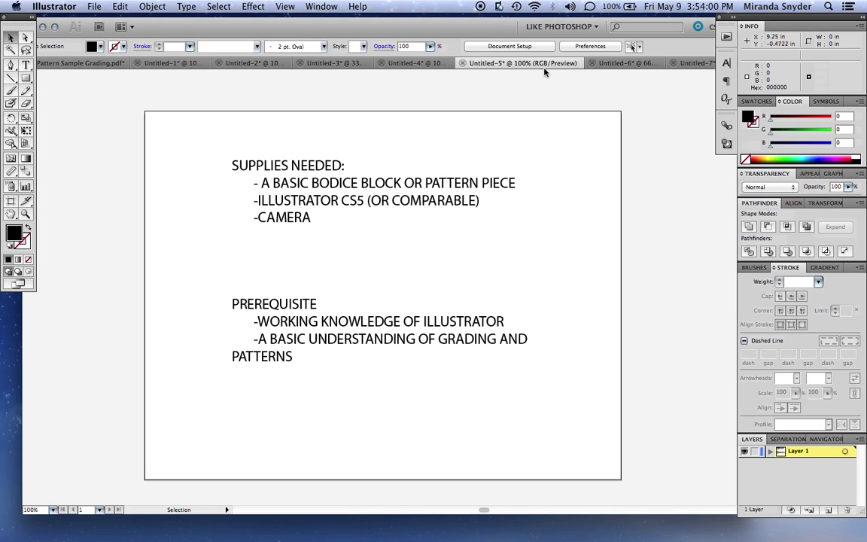
{"action": "left_click_drag", "start_coordinate": [206, 223], "coordinate": [413, 194]}
{"action": "left_click", "coordinate": [525, 189]}
Step: Float the supplies list document into its own window and minimize it
{"action": "left_click_drag", "start_coordinate": [500, 64], "coordinate": [490, 100]}
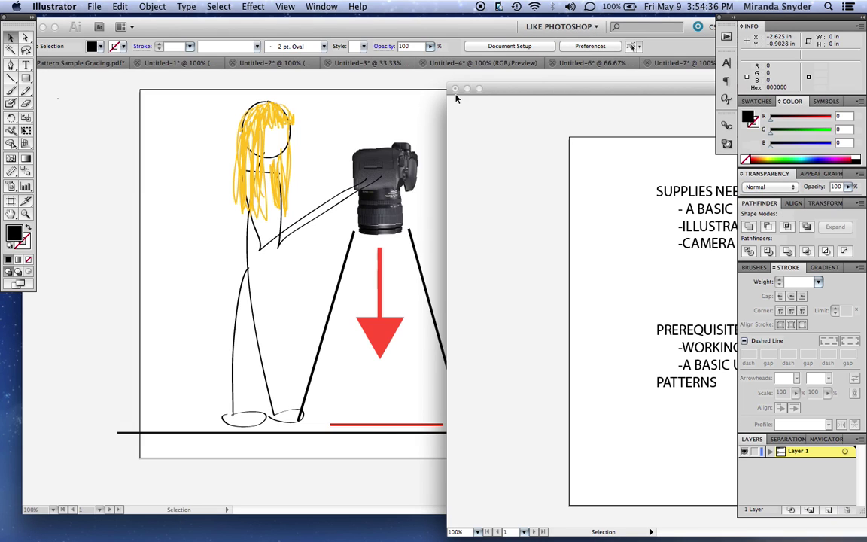
{"action": "left_click", "coordinate": [467, 89]}
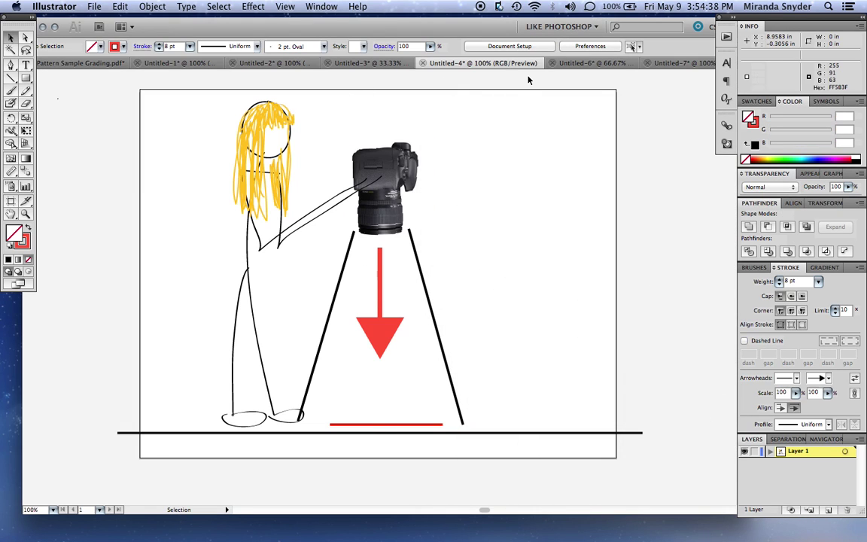
{"action": "left_click", "coordinate": [363, 65]}
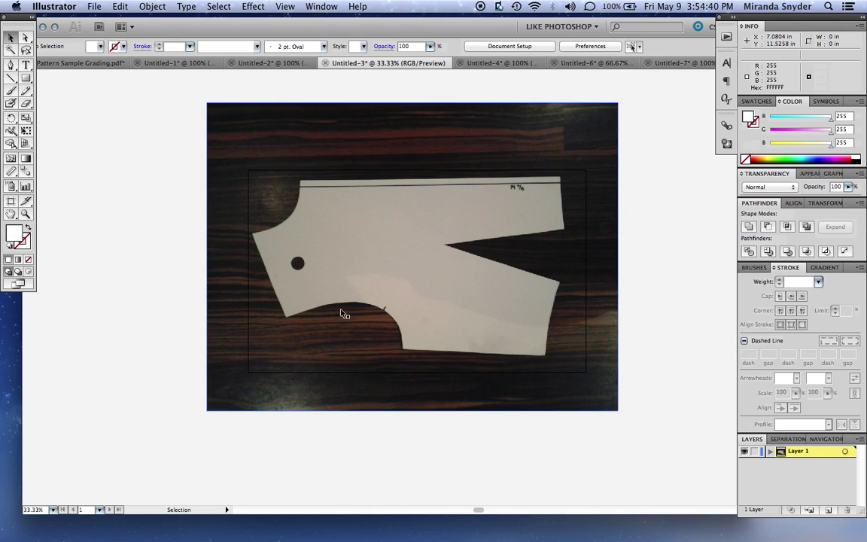
{"action": "left_click", "coordinate": [498, 64]}
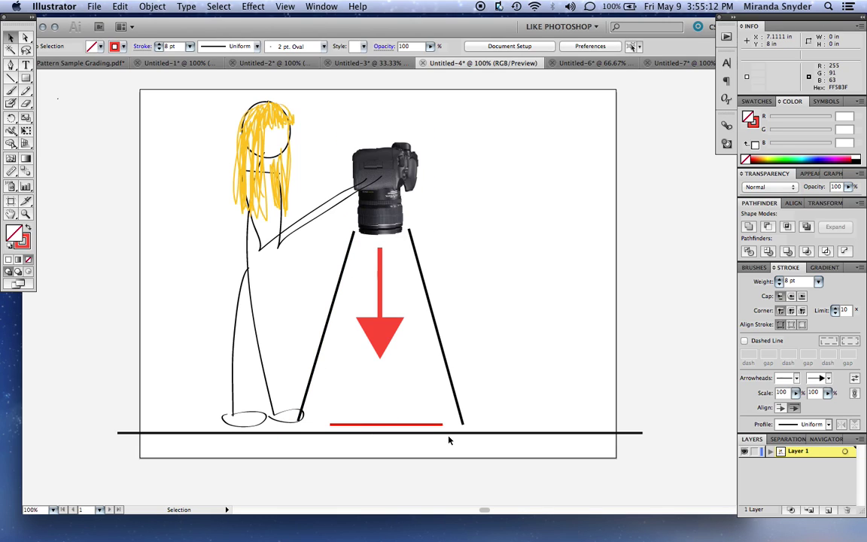
Step: Float the camera drawing into its own window and minimize it, leaving the bodice photo showing
{"action": "left_click", "coordinate": [576, 63]}
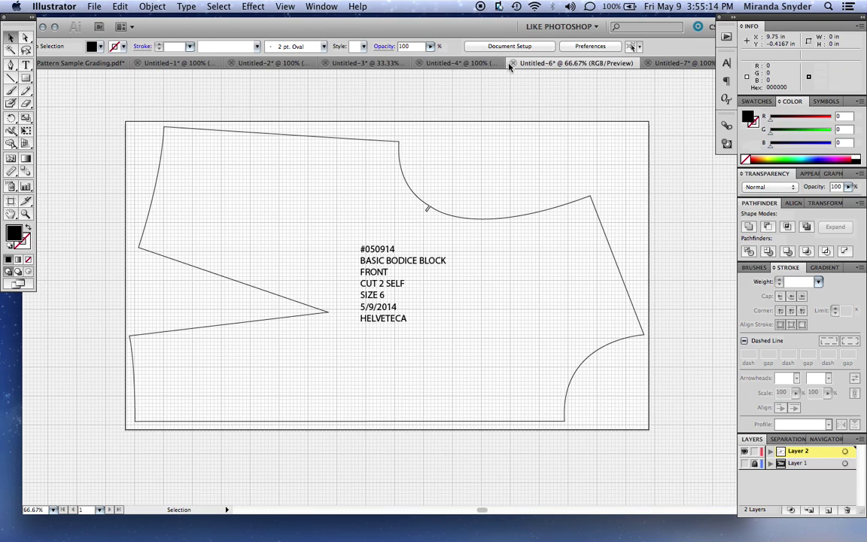
{"action": "left_click", "coordinate": [371, 63]}
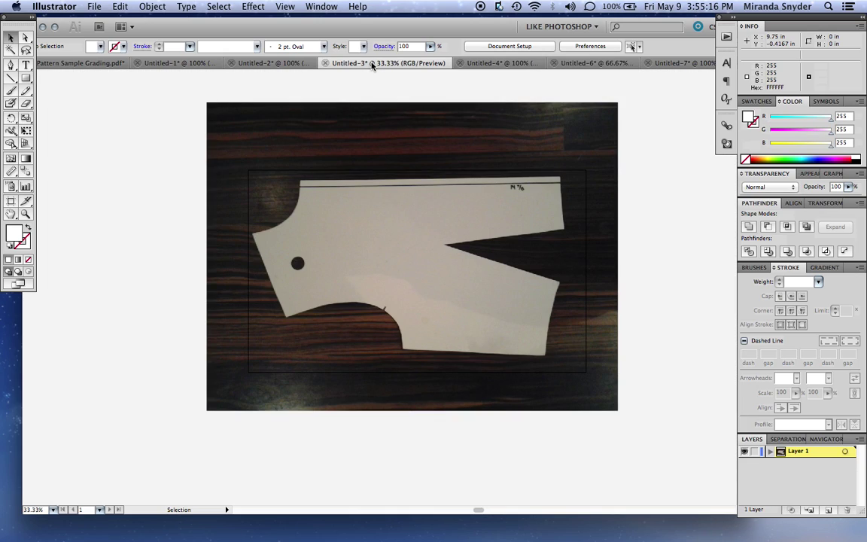
{"action": "left_click", "coordinate": [452, 63]}
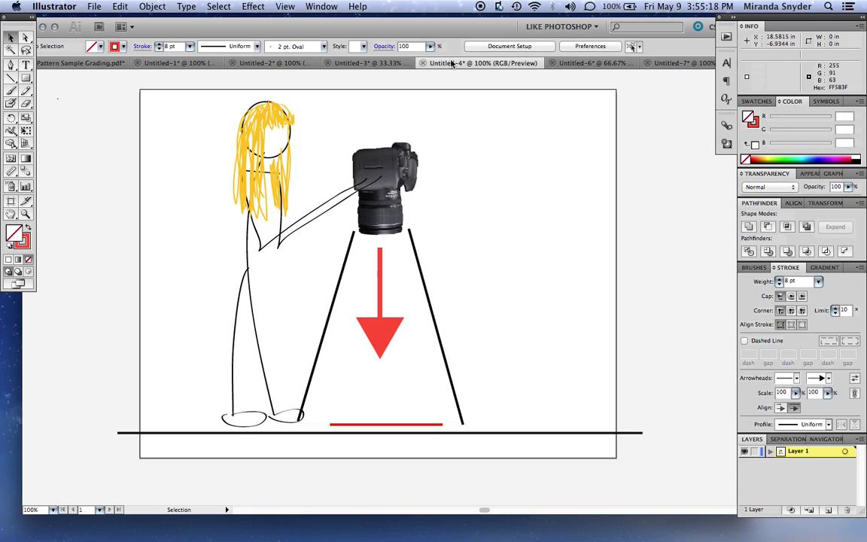
{"action": "left_click_drag", "start_coordinate": [451, 63], "coordinate": [413, 143]}
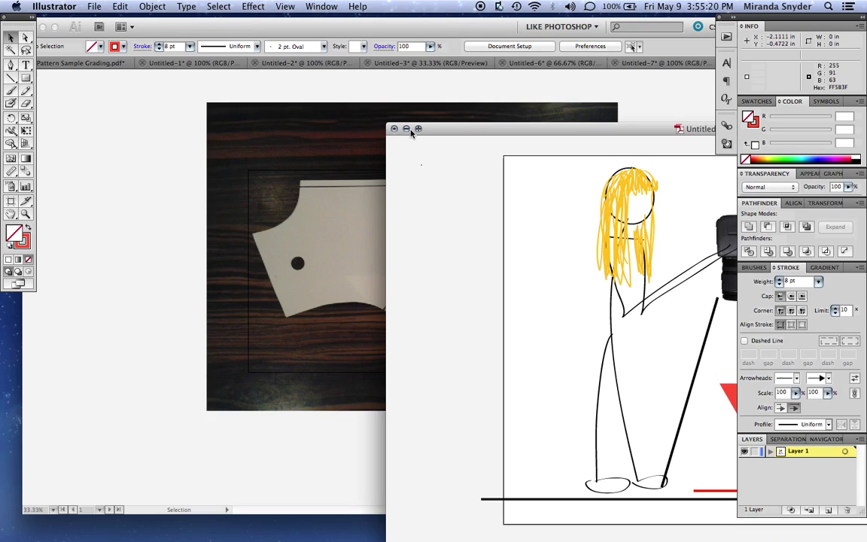
{"action": "left_click", "coordinate": [406, 129]}
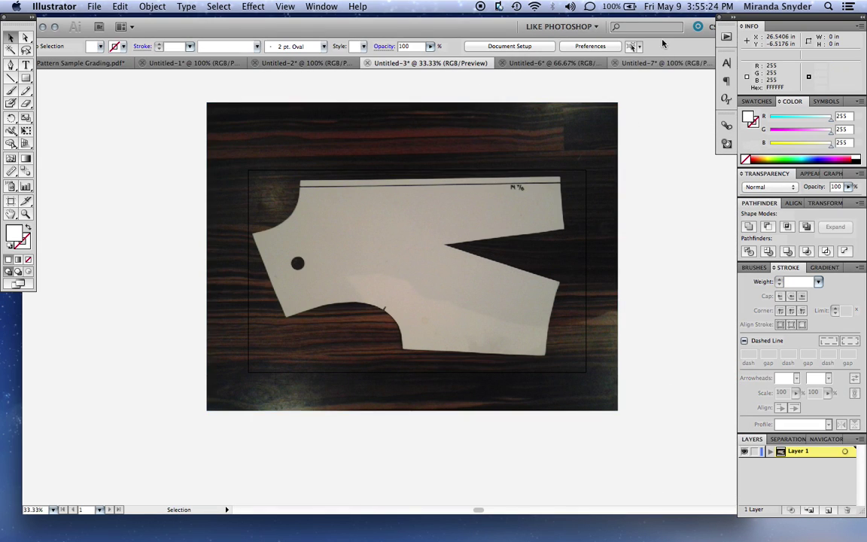
Step: Create a new document with a 24 in wide by 14 in high artboard
{"action": "left_click", "coordinate": [94, 8]}
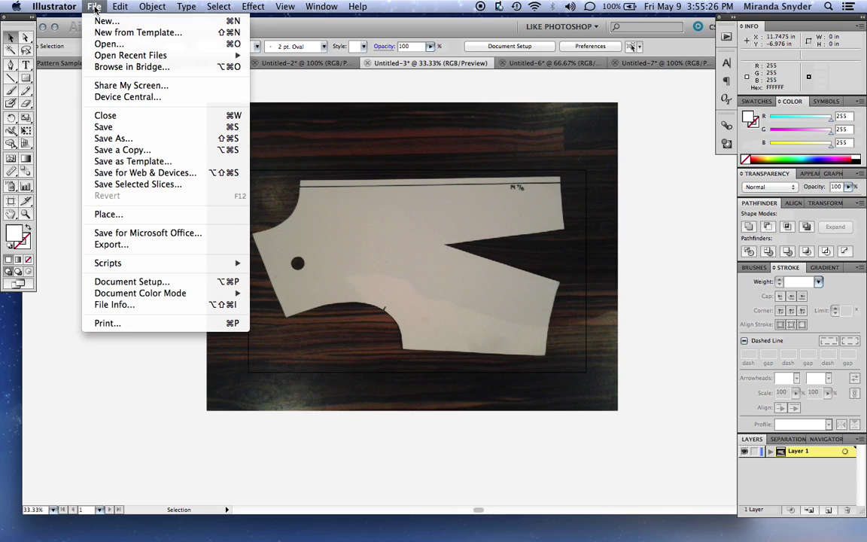
{"action": "left_click", "coordinate": [110, 24]}
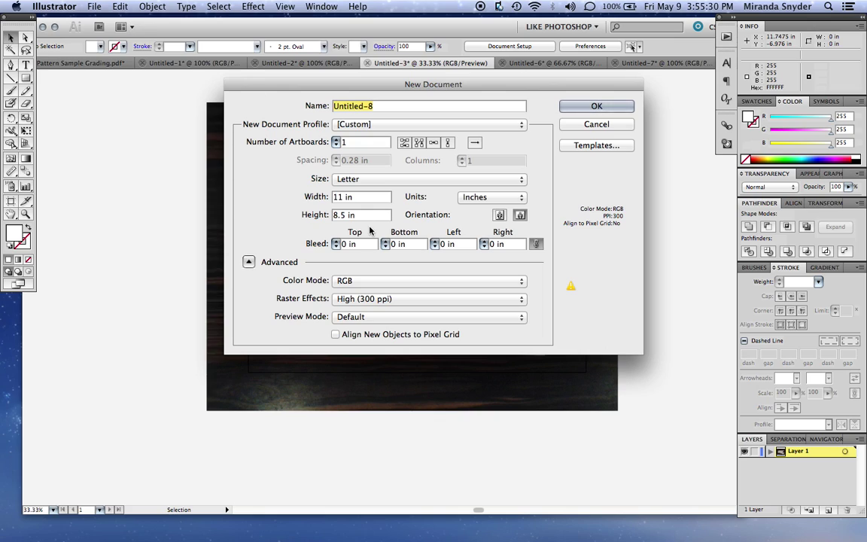
{"action": "left_click", "coordinate": [341, 197]}
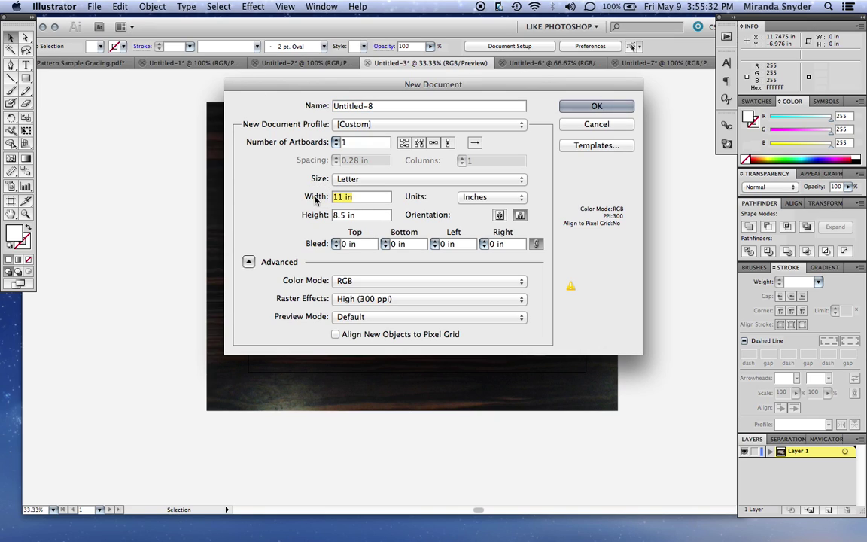
{"action": "type", "text": "24"}
{"action": "left_click_drag", "start_coordinate": [367, 213], "coordinate": [309, 215]}
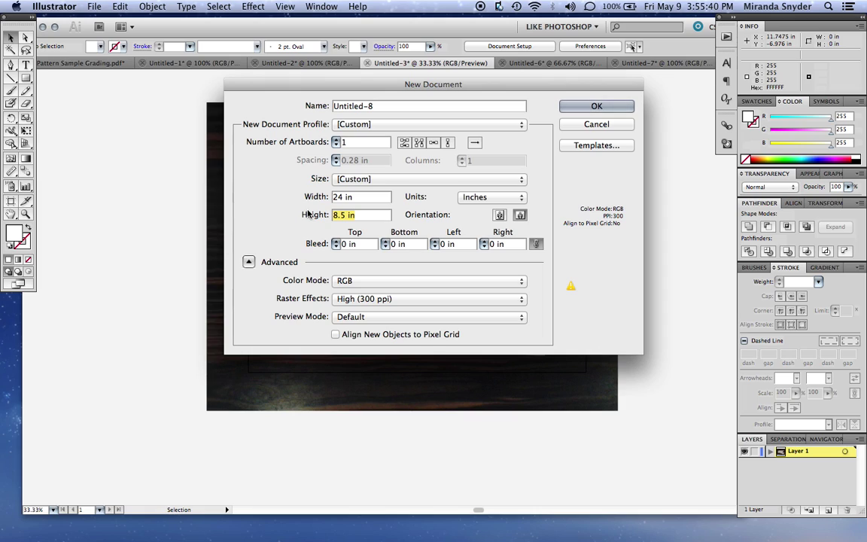
{"action": "type", "text": "14"}
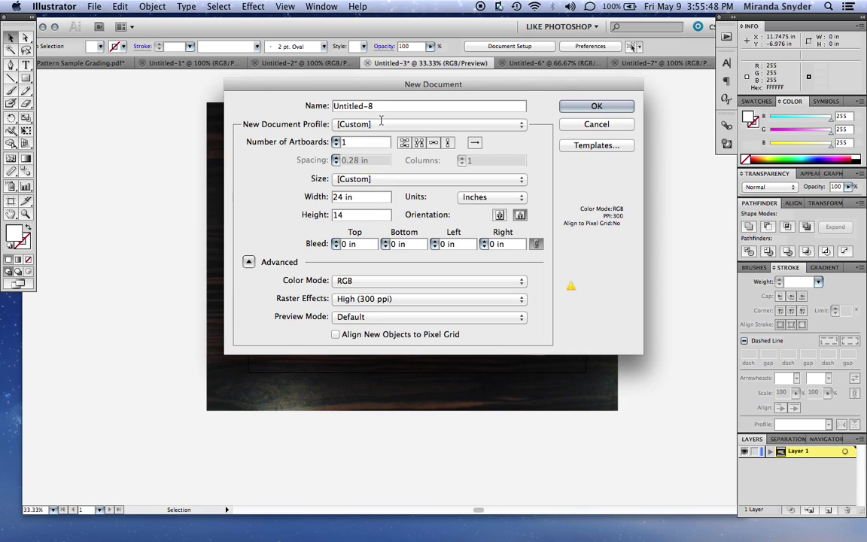
{"action": "left_click", "coordinate": [594, 110]}
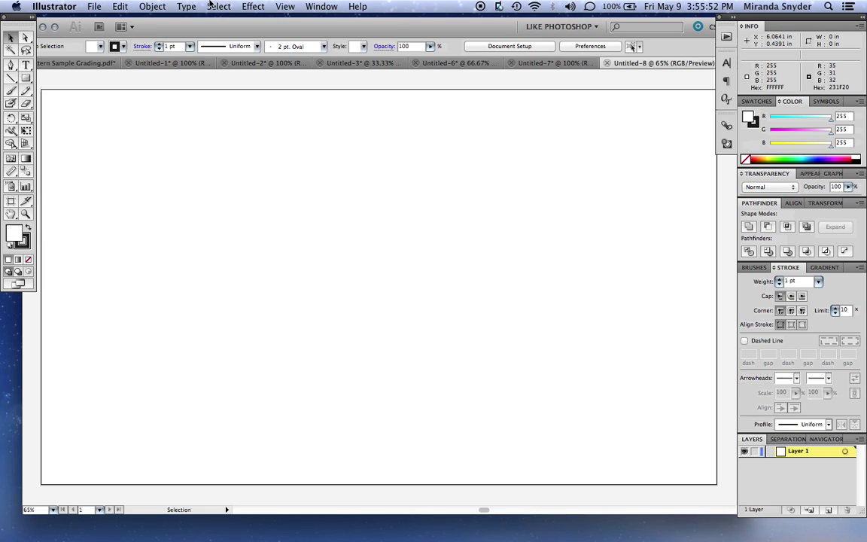
Step: Show the grid over the artboard and glance at the Guides & Grid preferences
{"action": "left_click", "coordinate": [285, 7]}
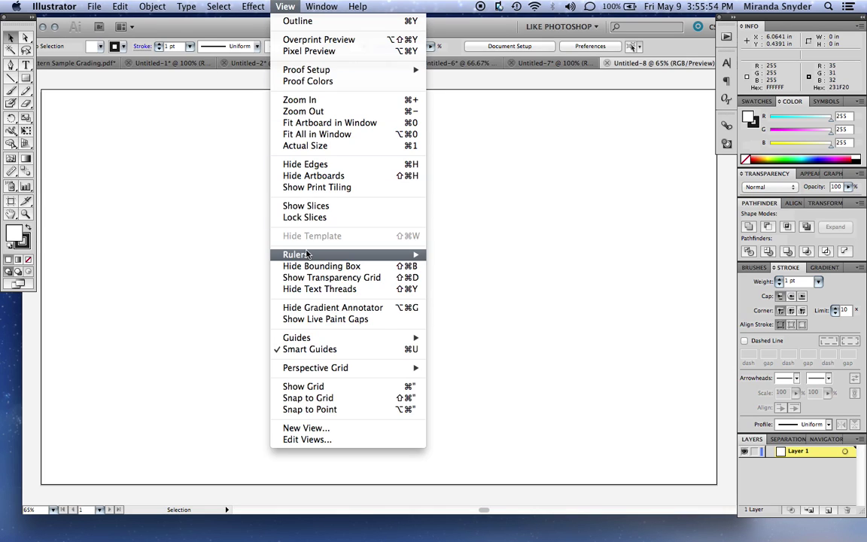
{"action": "left_click", "coordinate": [317, 387]}
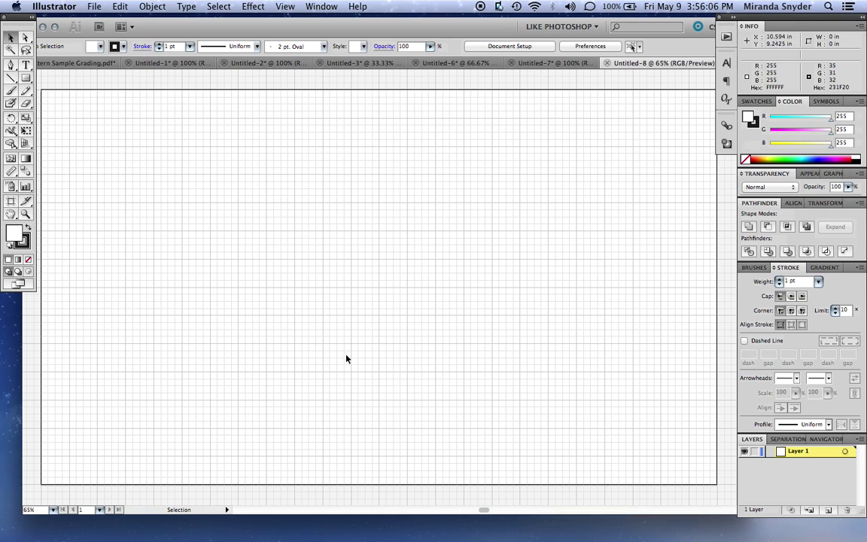
{"action": "left_click", "coordinate": [63, 10]}
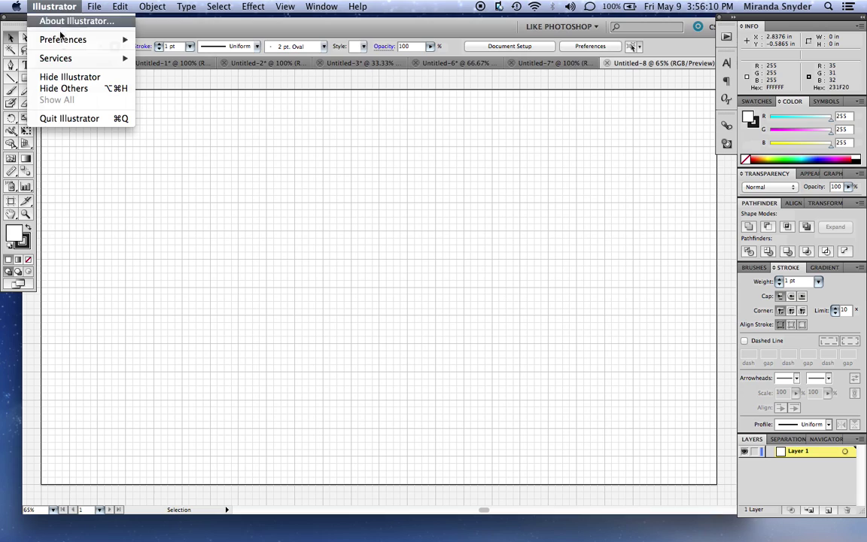
{"action": "mouse_move", "coordinate": [78, 43]}
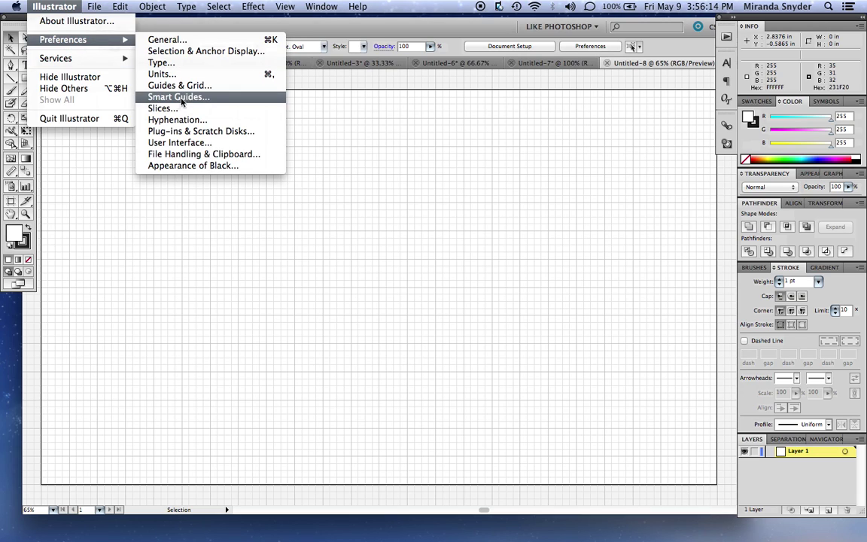
{"action": "left_click", "coordinate": [162, 85]}
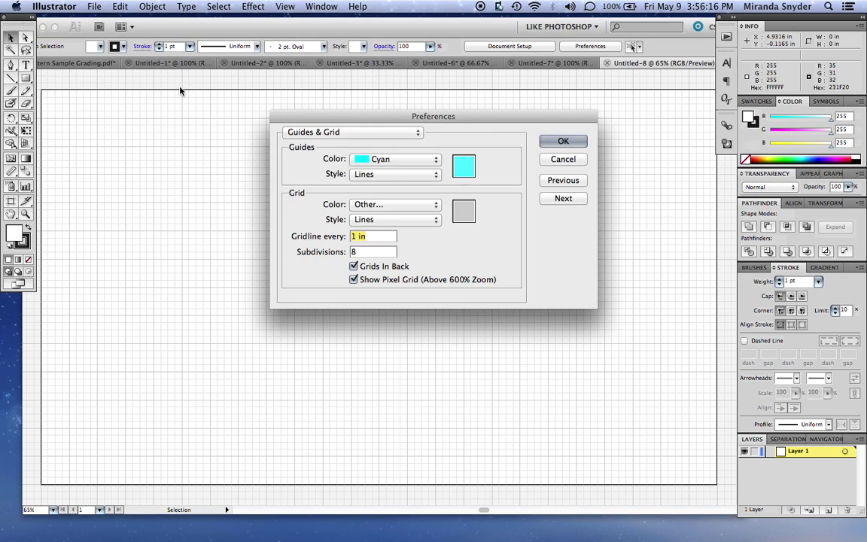
{"action": "left_click", "coordinate": [563, 160]}
Step: Set the grid to a gridline every 1 in with 8 subdivisions
{"action": "left_click", "coordinate": [64, 9]}
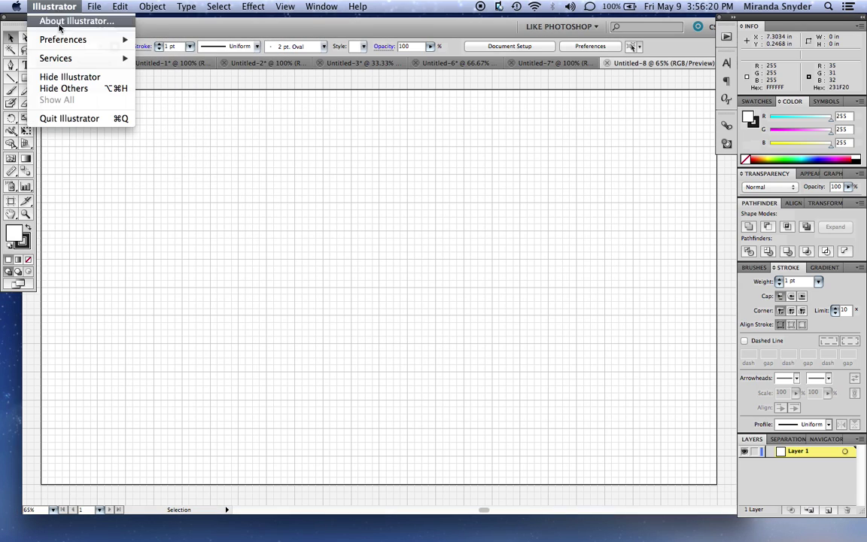
{"action": "mouse_move", "coordinate": [96, 41]}
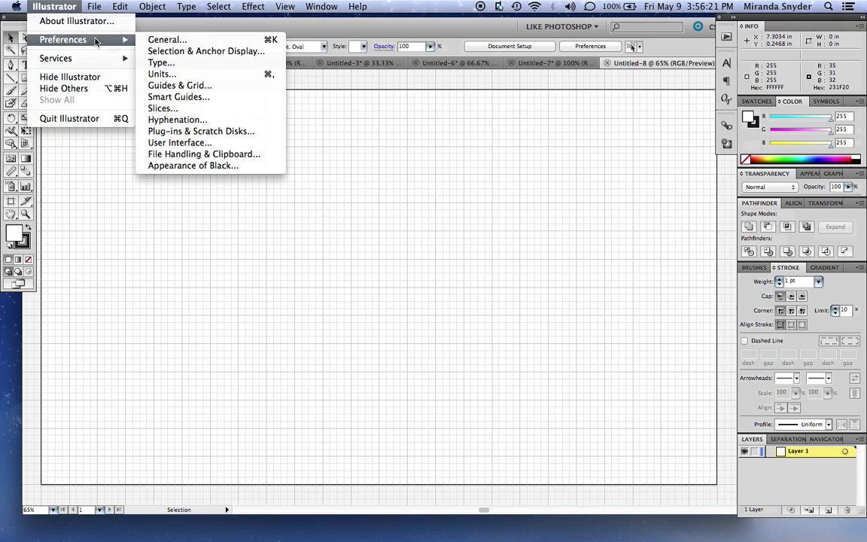
{"action": "left_click", "coordinate": [184, 87]}
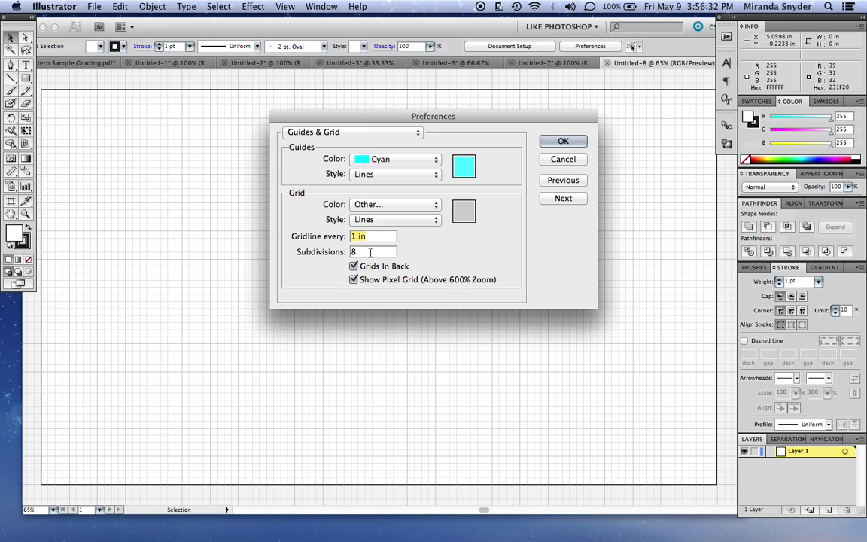
{"action": "left_click", "coordinate": [564, 143]}
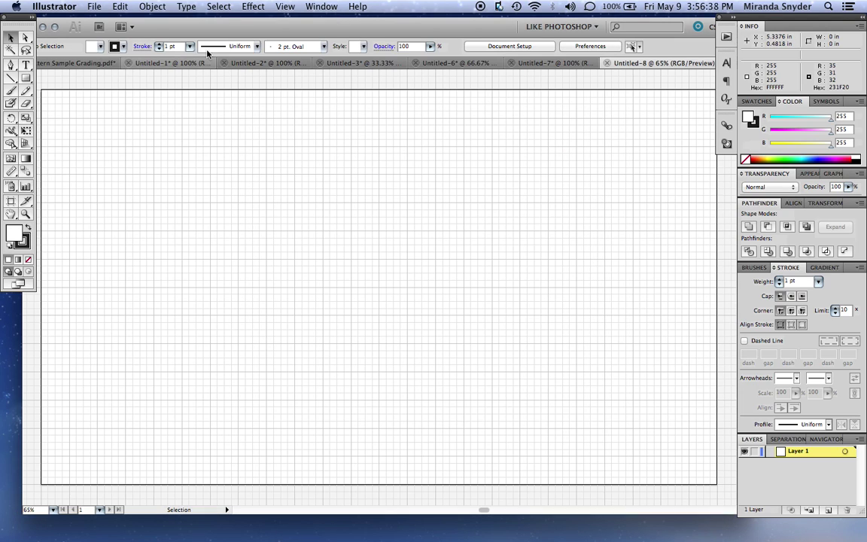
Step: Place the photo 20140505_111922.jpg on the artboard and nudge it into position
{"action": "left_click", "coordinate": [95, 9]}
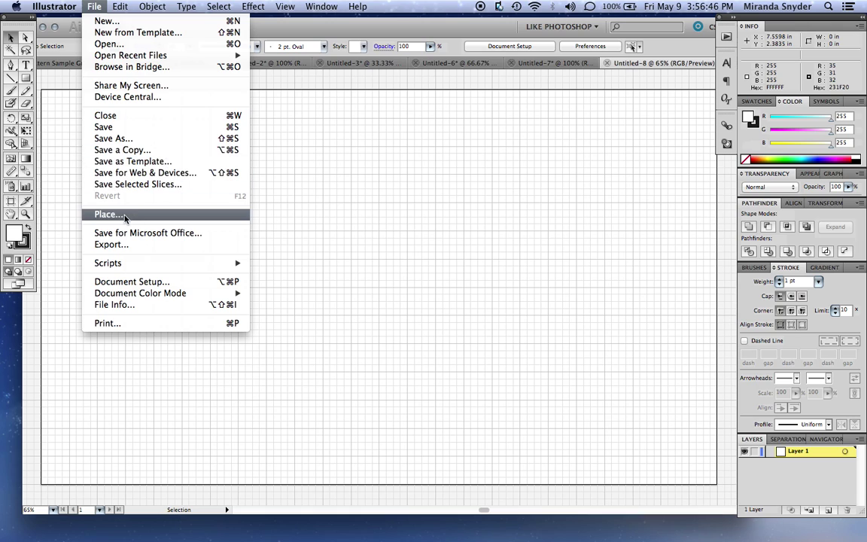
{"action": "left_click", "coordinate": [148, 216]}
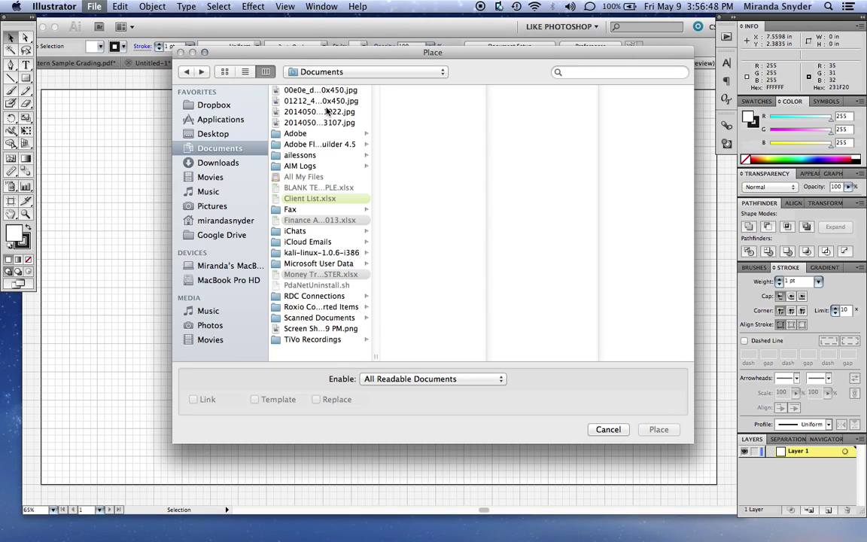
{"action": "left_click", "coordinate": [326, 111]}
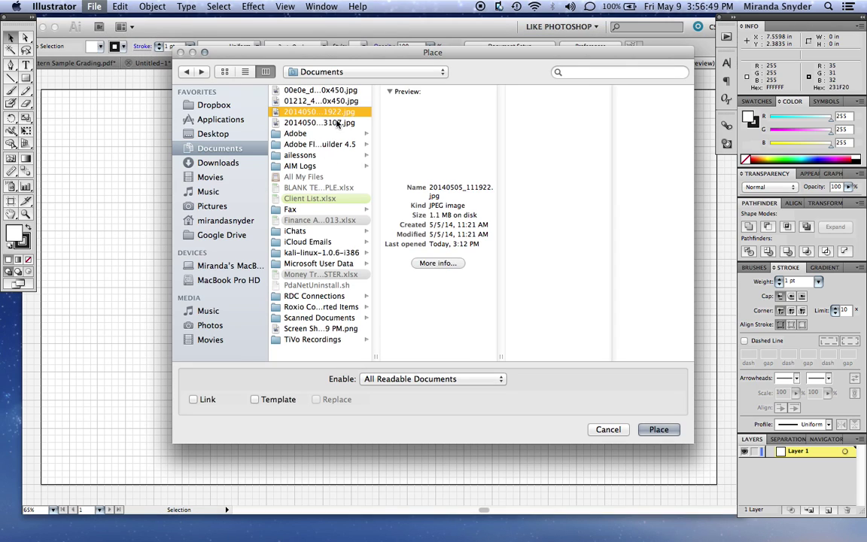
{"action": "left_click", "coordinate": [647, 429]}
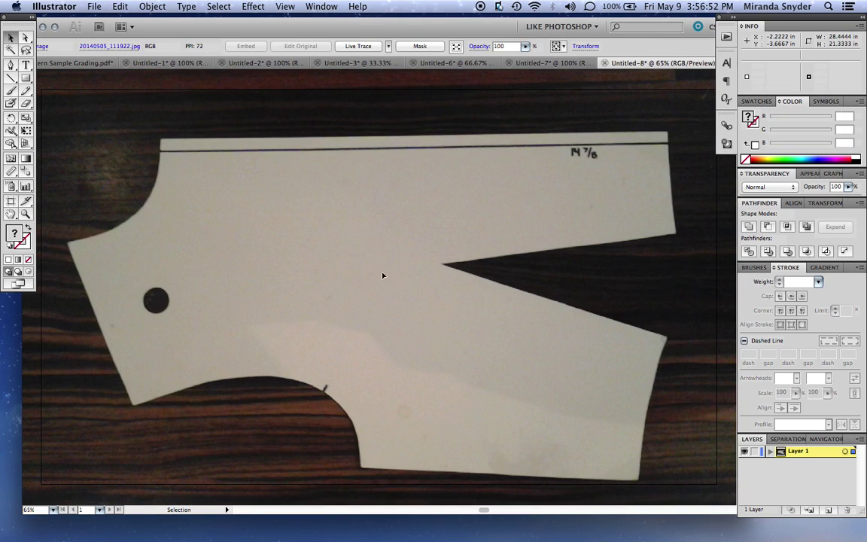
{"action": "left_click_drag", "start_coordinate": [406, 276], "coordinate": [411, 269]}
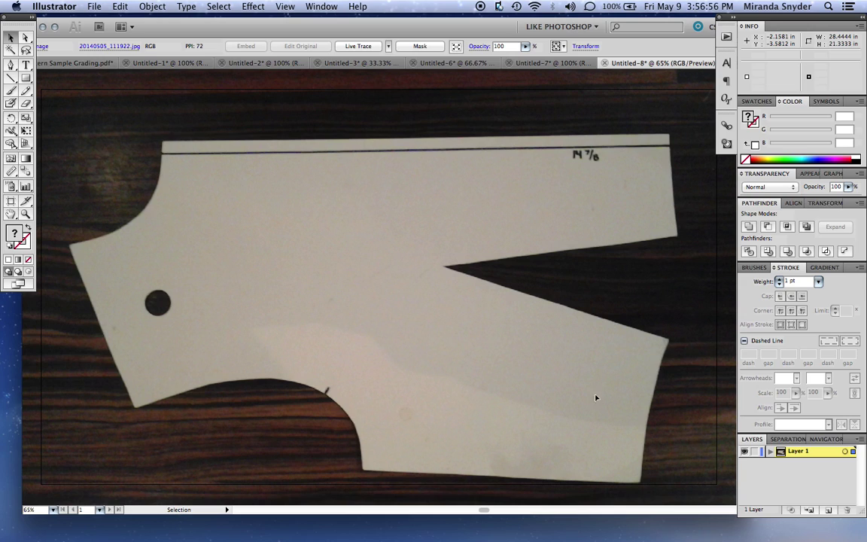
Step: Tick Dim Images to 50% in Layer 1's options
{"action": "double_click", "coordinate": [794, 452]}
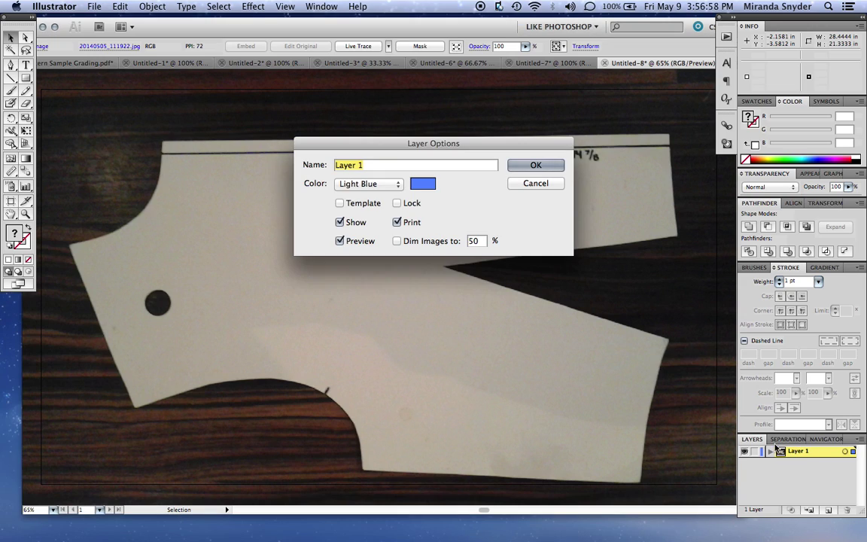
{"action": "left_click", "coordinate": [396, 241]}
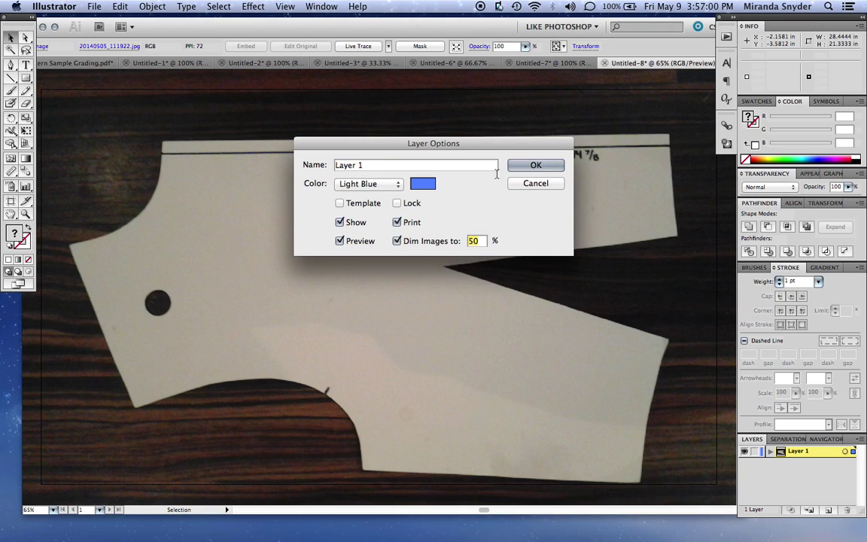
Step: Apply 50% dimming, add Layer 2, lock Layer 1 with Layer 2 active, then view Untitled-1
{"action": "left_click", "coordinate": [539, 169]}
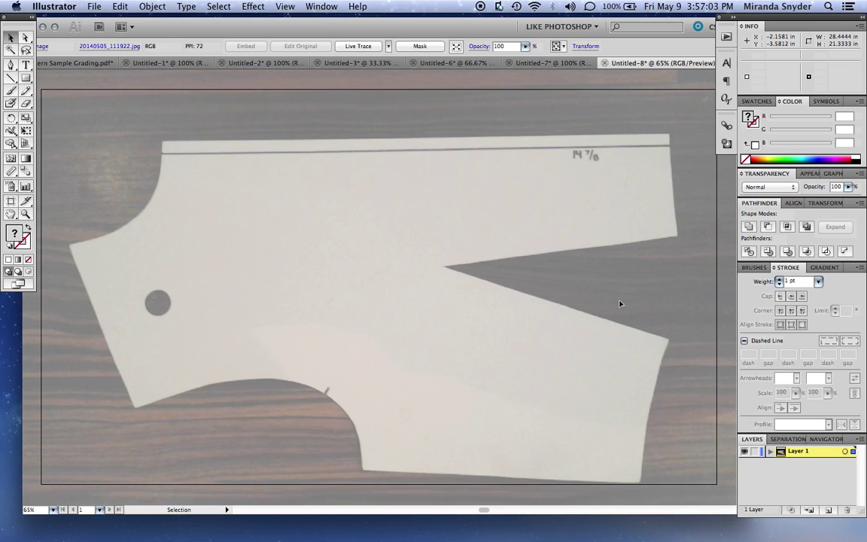
{"action": "left_click", "coordinate": [829, 511]}
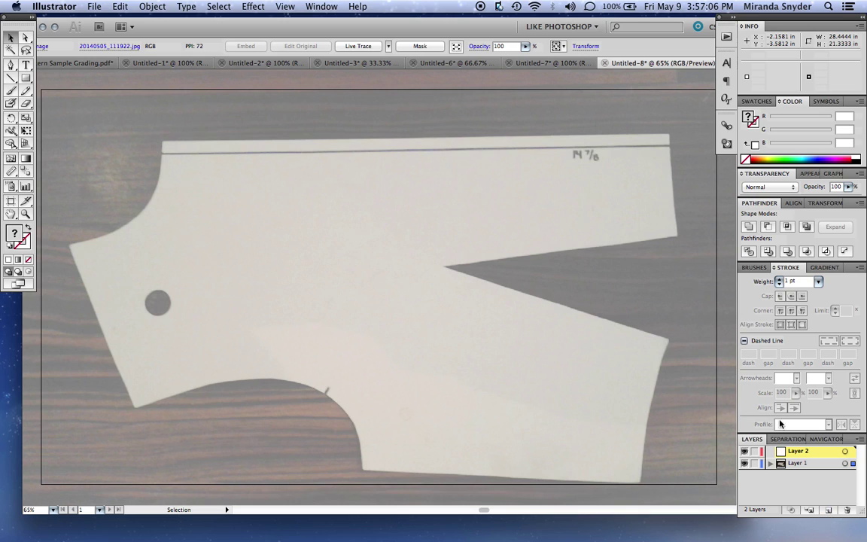
{"action": "left_click", "coordinate": [798, 464]}
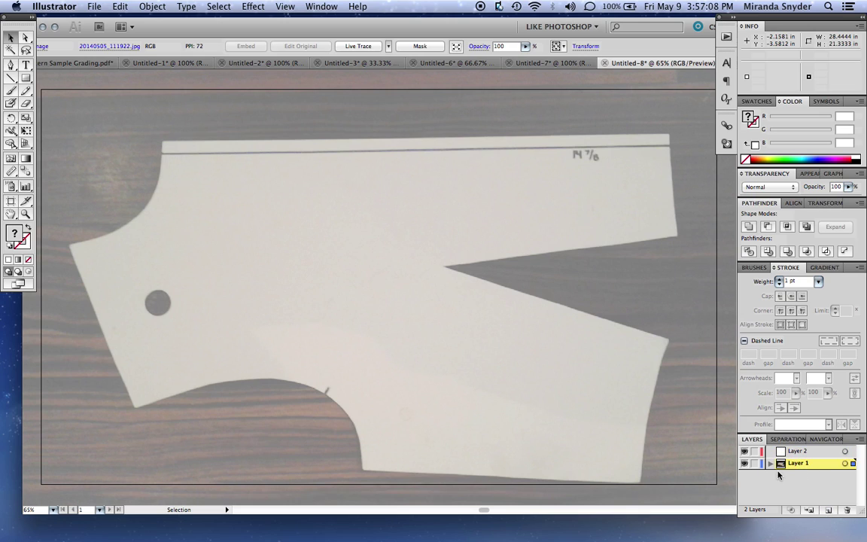
{"action": "left_click", "coordinate": [755, 463]}
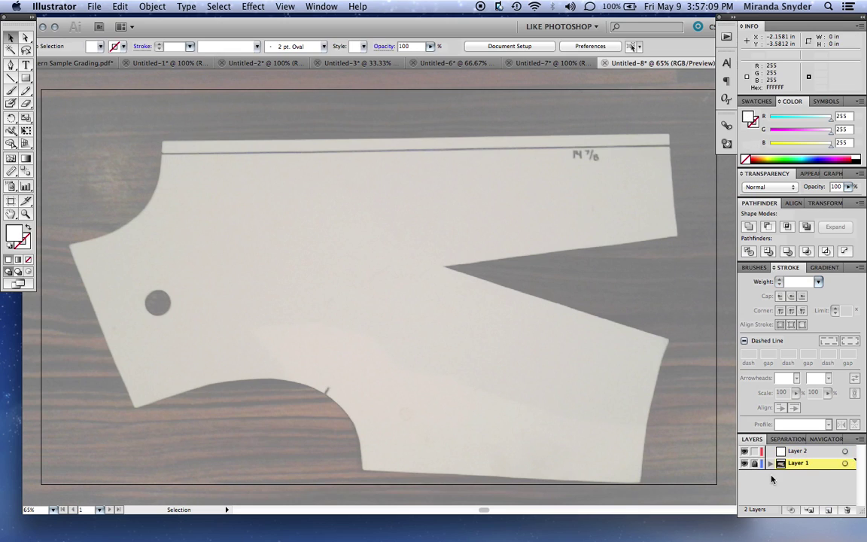
{"action": "left_click", "coordinate": [801, 451]}
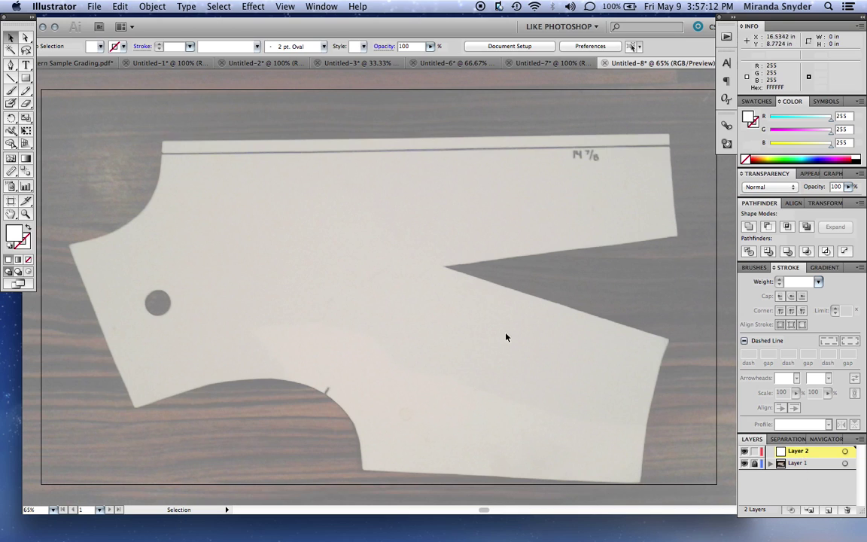
{"action": "left_click_drag", "start_coordinate": [443, 356], "coordinate": [454, 340]}
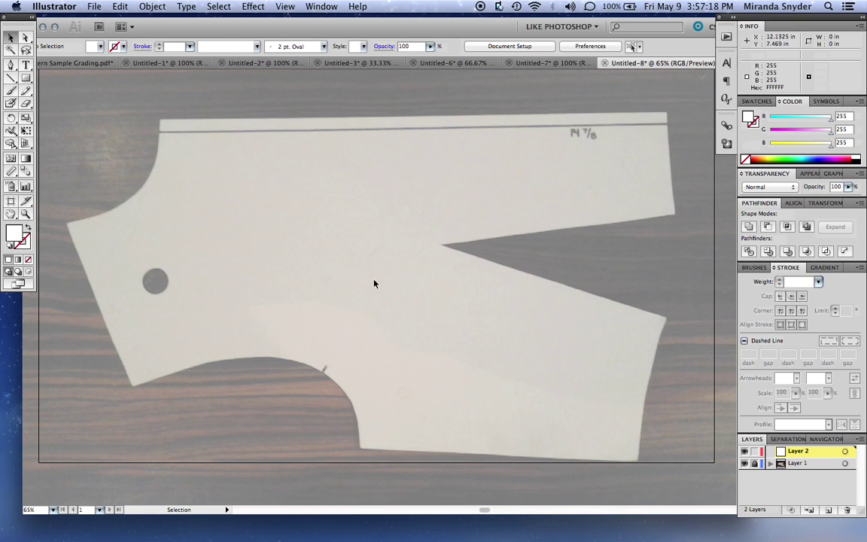
{"action": "left_click", "coordinate": [155, 63]}
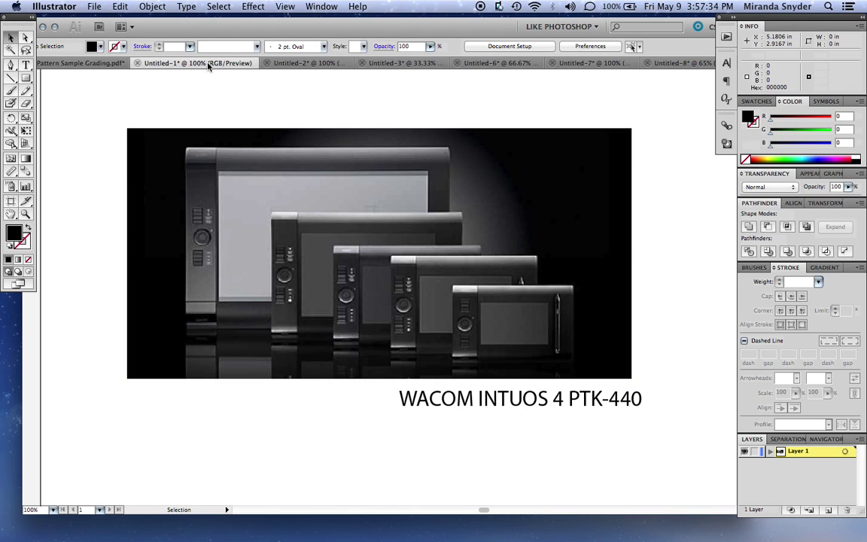
Step: Float the Untitled-1 tablet photo into its own window and minimize it
{"action": "left_click_drag", "start_coordinate": [184, 62], "coordinate": [239, 161]}
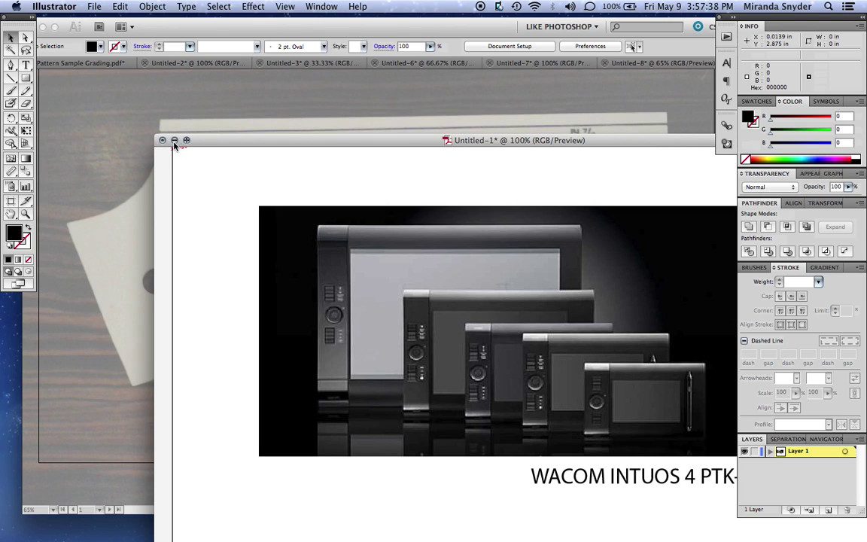
{"action": "left_click", "coordinate": [174, 141]}
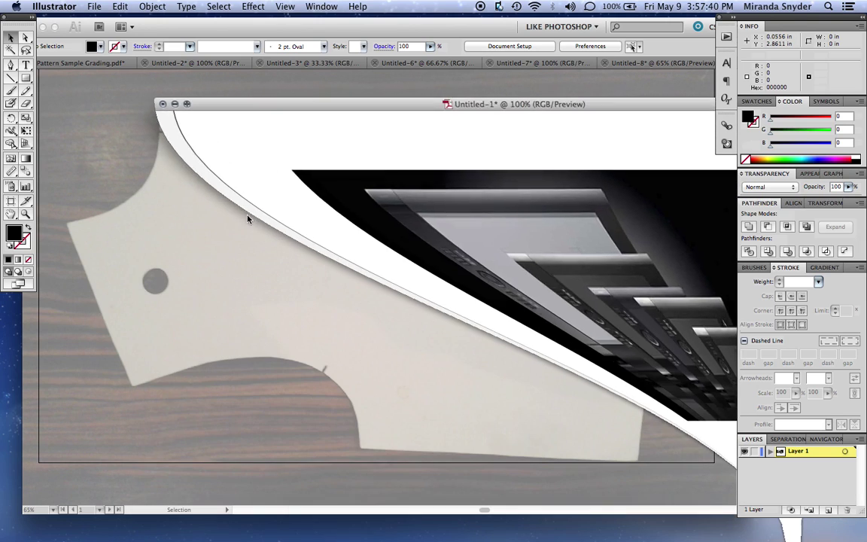
Step: Set up the Pen tool with no fill and a 1 pt stroke, zoomed on the neckline
{"action": "left_click", "coordinate": [11, 66]}
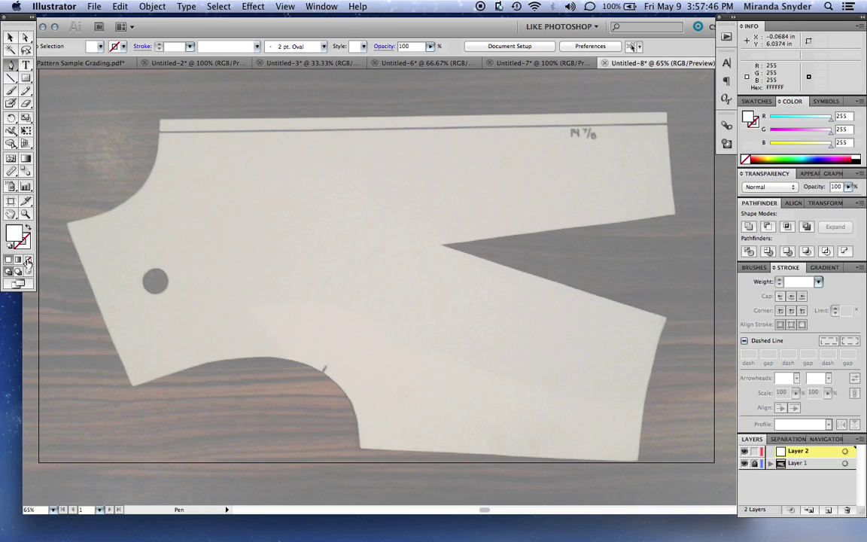
{"action": "left_click", "coordinate": [28, 261]}
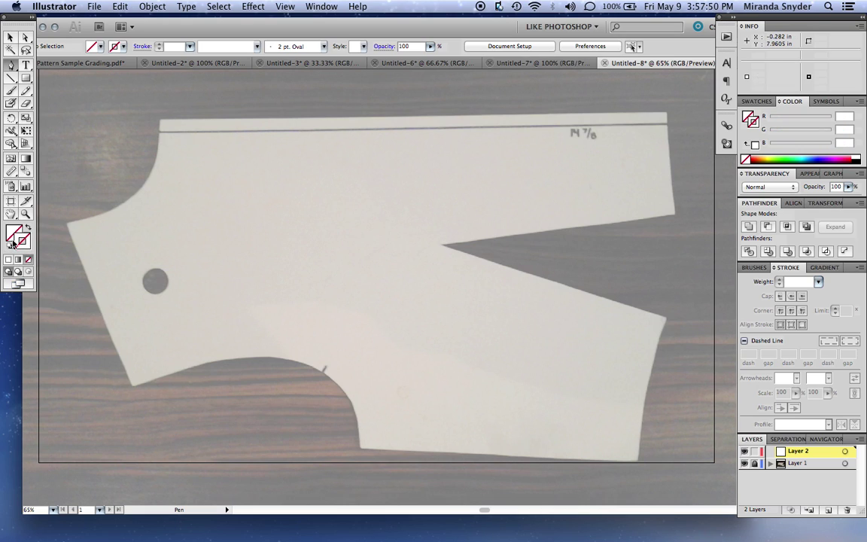
{"action": "left_click", "coordinate": [860, 157]}
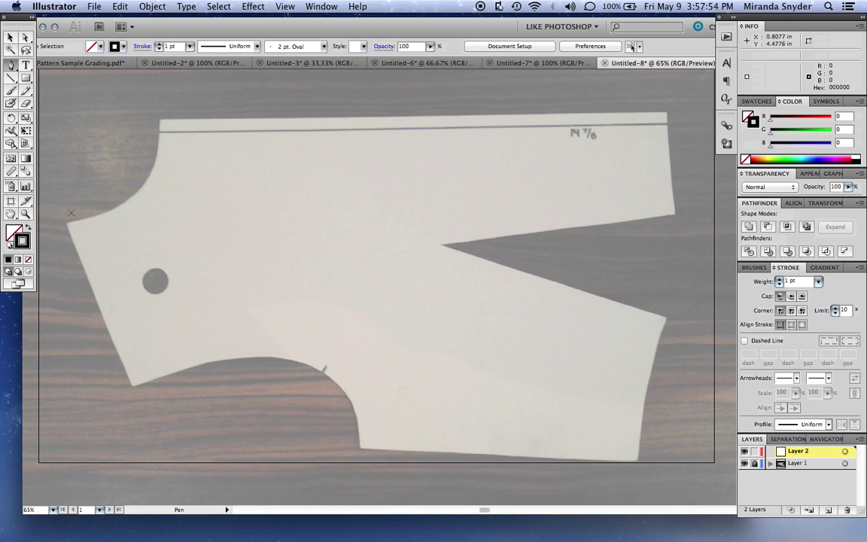
{"action": "left_click", "coordinate": [27, 214]}
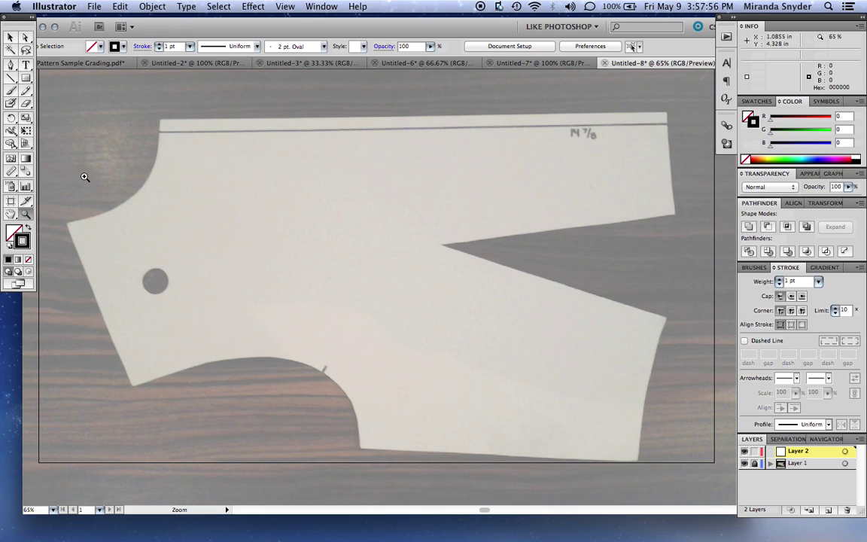
{"action": "left_click_drag", "start_coordinate": [76, 109], "coordinate": [214, 271]}
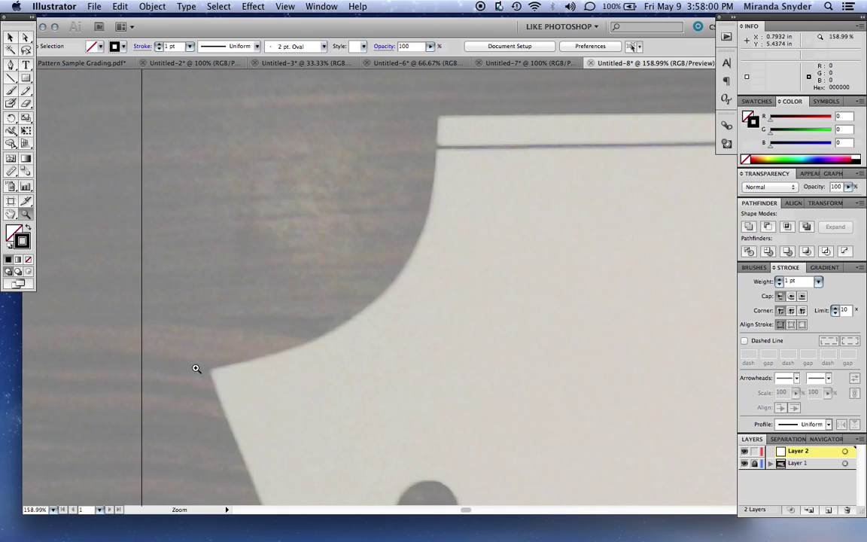
Step: Trace the neckline curve from its lower corner to the top corner, then zoom out to 66.67%
{"action": "key", "text": "p"}
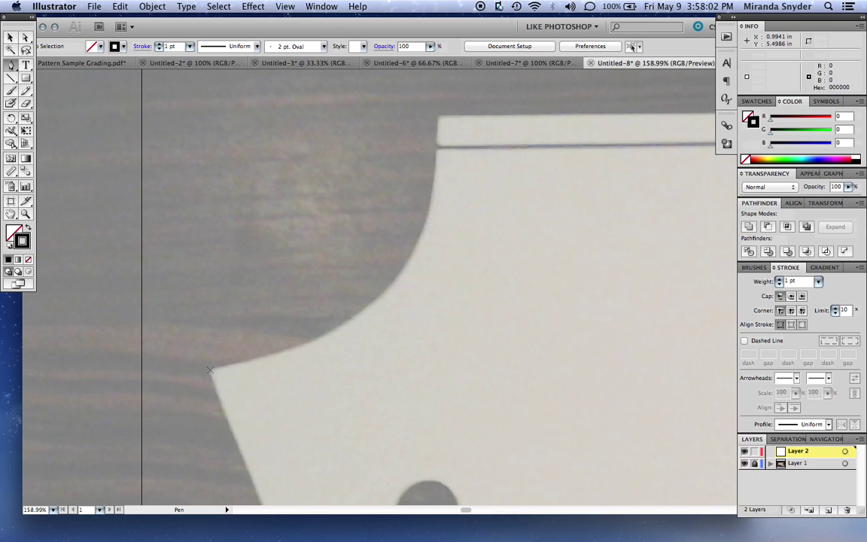
{"action": "left_click", "coordinate": [210, 368]}
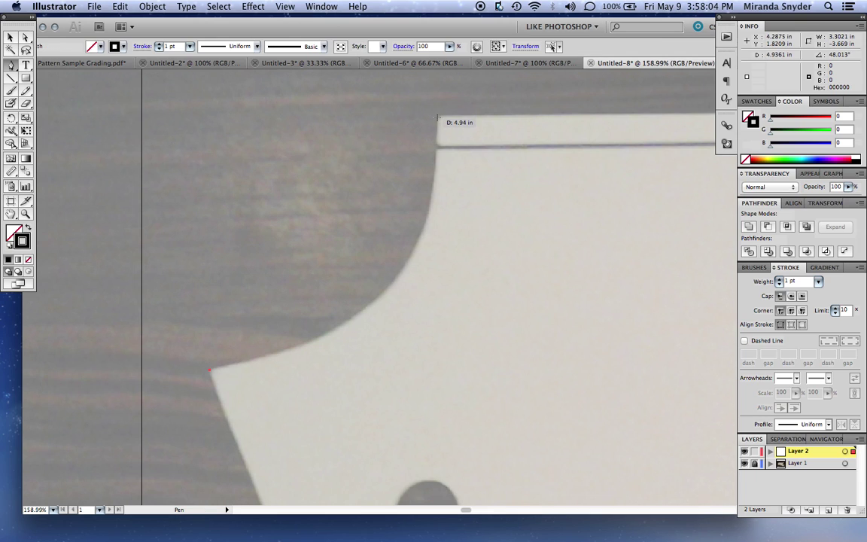
{"action": "left_click_drag", "start_coordinate": [437, 118], "coordinate": [437, 81]}
{"action": "key", "text": "super"}
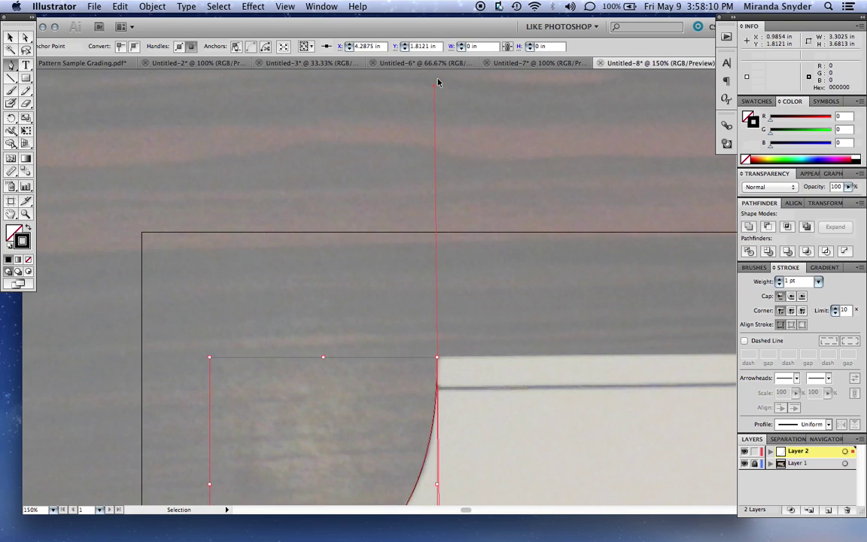
{"action": "key", "text": "super+1"}
{"action": "key", "text": "super+minus"}
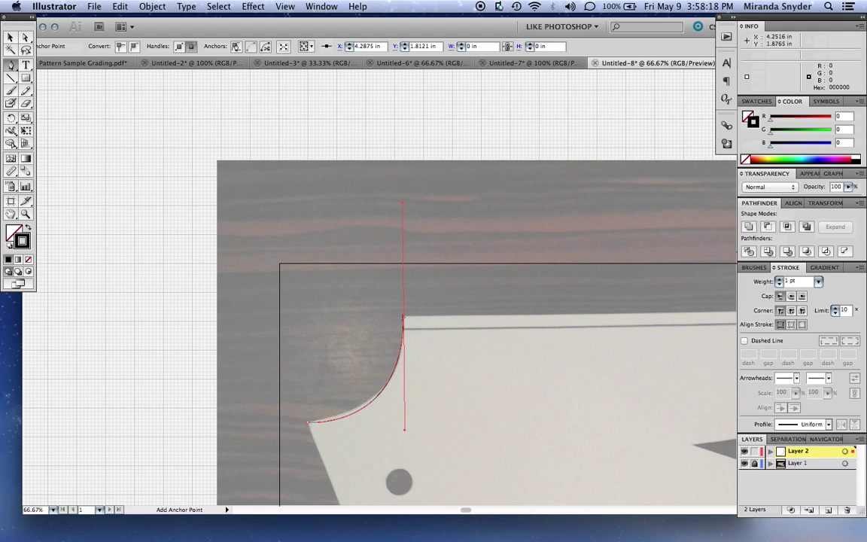
{"action": "left_click", "coordinate": [404, 317]}
Step: Continue the path along the top-right corner, curved right edge, dart notch tip and lower edge
{"action": "key", "text": "space"}
{"action": "scroll", "coordinate": [397, 282], "scroll_direction": "down", "scroll_amount": 3}
{"action": "scroll", "coordinate": [396, 282], "scroll_direction": "right", "scroll_amount": 6}
{"action": "left_click_drag", "start_coordinate": [459, 319], "coordinate": [453, 321]}
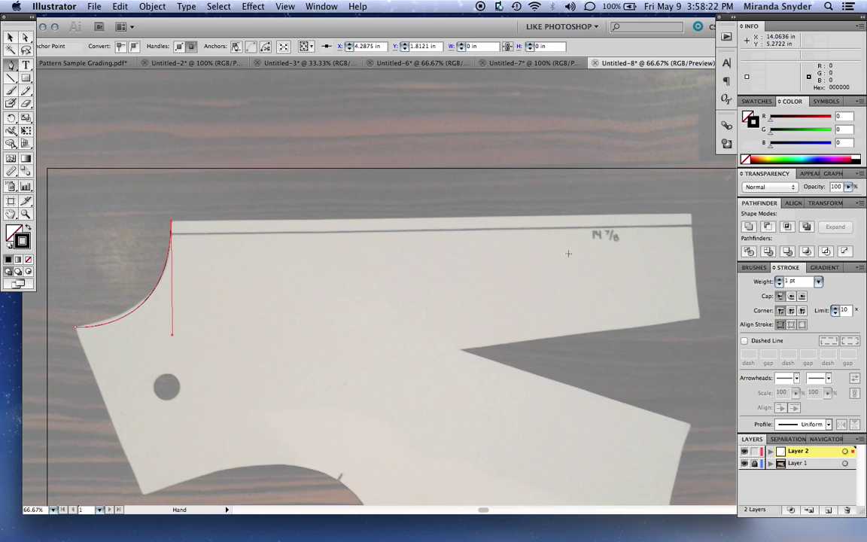
{"action": "left_click", "coordinate": [691, 216]}
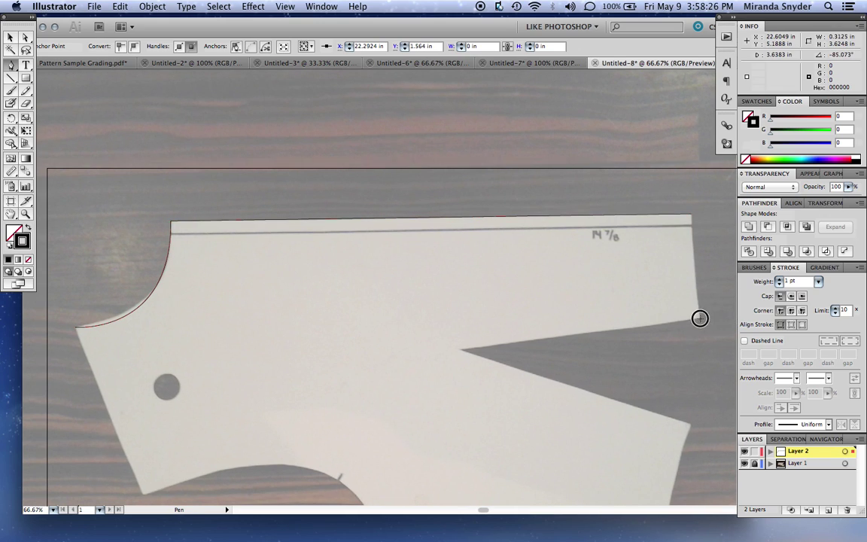
{"action": "left_click_drag", "start_coordinate": [700, 317], "coordinate": [706, 359]}
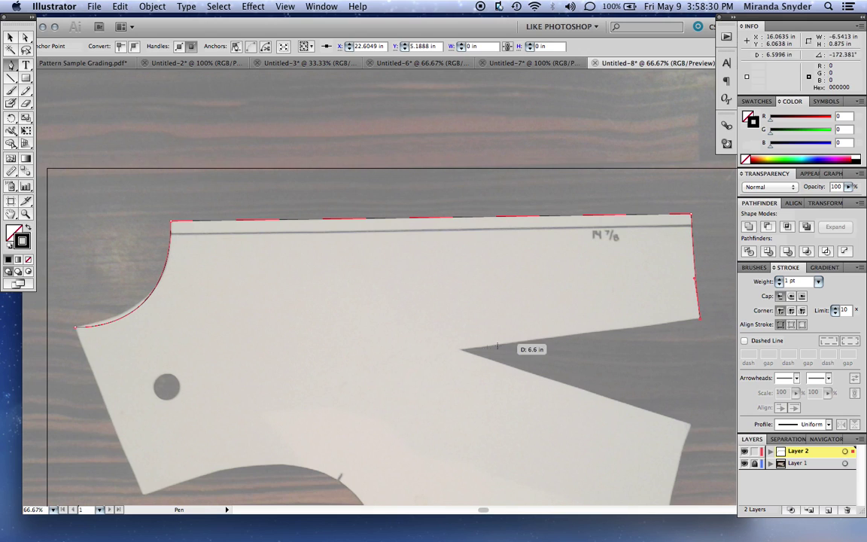
{"action": "left_click", "coordinate": [459, 348]}
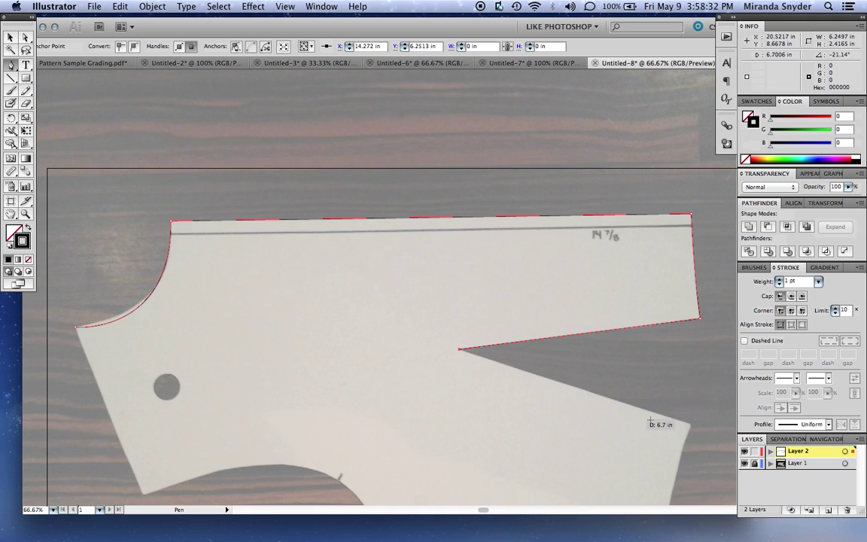
{"action": "left_click", "coordinate": [690, 425]}
Step: Trace the lower-right corner, straight bottom edge and the curve up to the bottom notch
{"action": "key", "text": "space"}
{"action": "left_click_drag", "start_coordinate": [658, 306], "coordinate": [649, 212]}
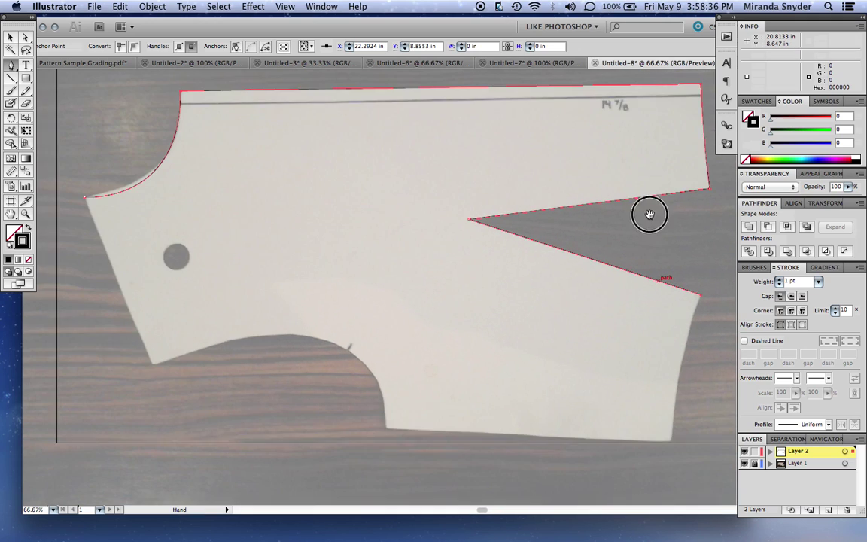
{"action": "scroll", "coordinate": [648, 213], "scroll_direction": "down", "scroll_amount": 3}
{"action": "scroll", "coordinate": [624, 218], "scroll_direction": "up", "scroll_amount": 1}
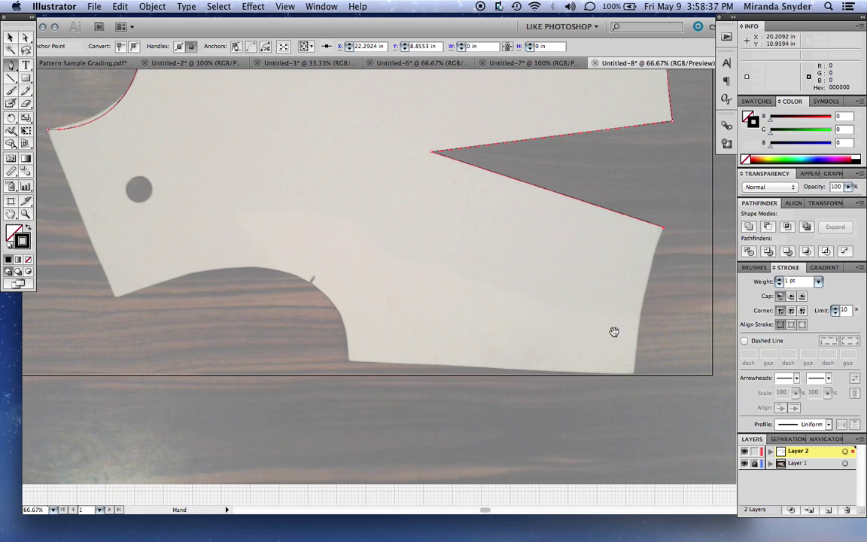
{"action": "left_click_drag", "start_coordinate": [633, 374], "coordinate": [629, 446]}
{"action": "left_click", "coordinate": [630, 374], "text": "alt"}
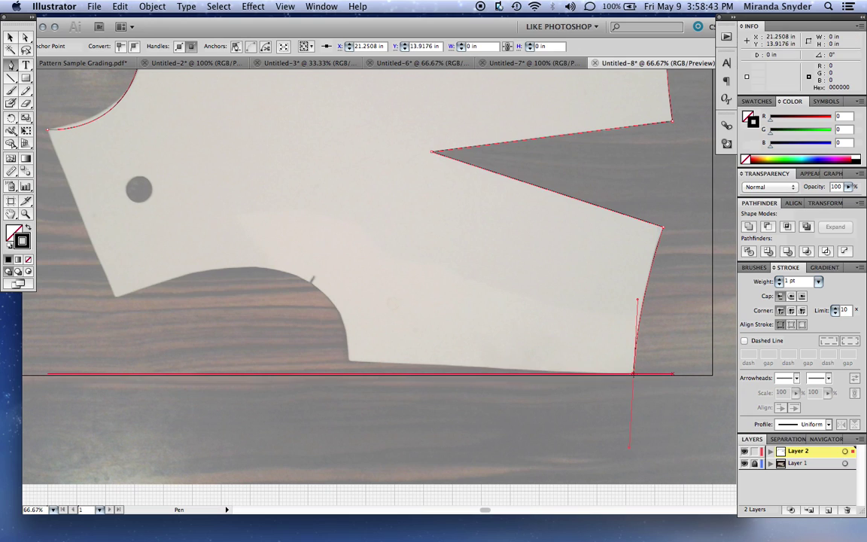
{"action": "left_click", "coordinate": [349, 362]}
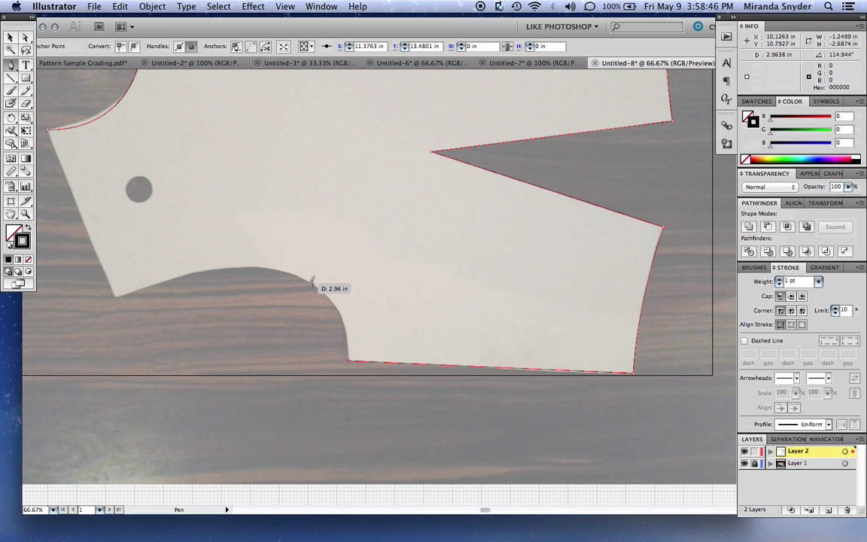
{"action": "left_click_drag", "start_coordinate": [312, 282], "coordinate": [269, 253]}
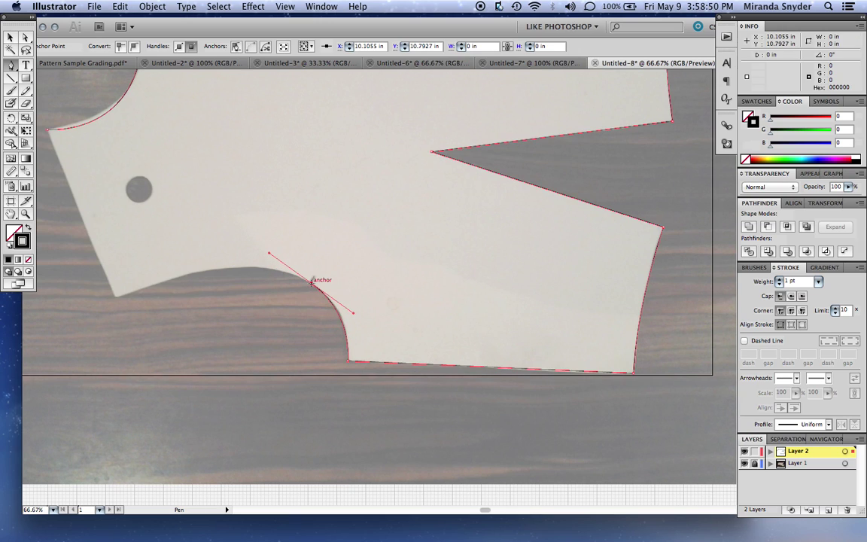
{"action": "left_click_drag", "start_coordinate": [312, 281], "coordinate": [39, 350]}
Step: Close the traced path back at its starting anchor
{"action": "left_click", "coordinate": [183, 297]}
{"action": "left_click", "coordinate": [116, 130]}
{"action": "left_click_drag", "start_coordinate": [240, 154], "coordinate": [302, 253]}
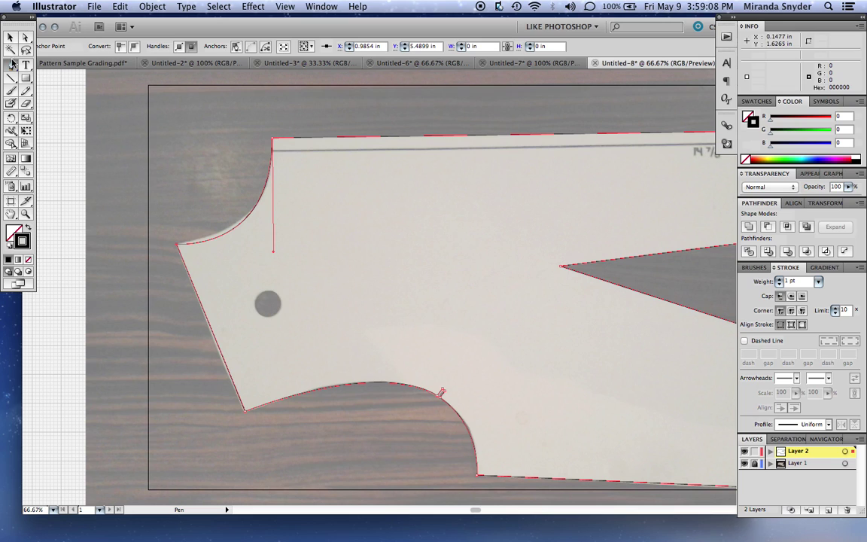
Step: Zoom in on the neckline and reshape its curve to fit the photo's edge
{"action": "left_click", "coordinate": [25, 215]}
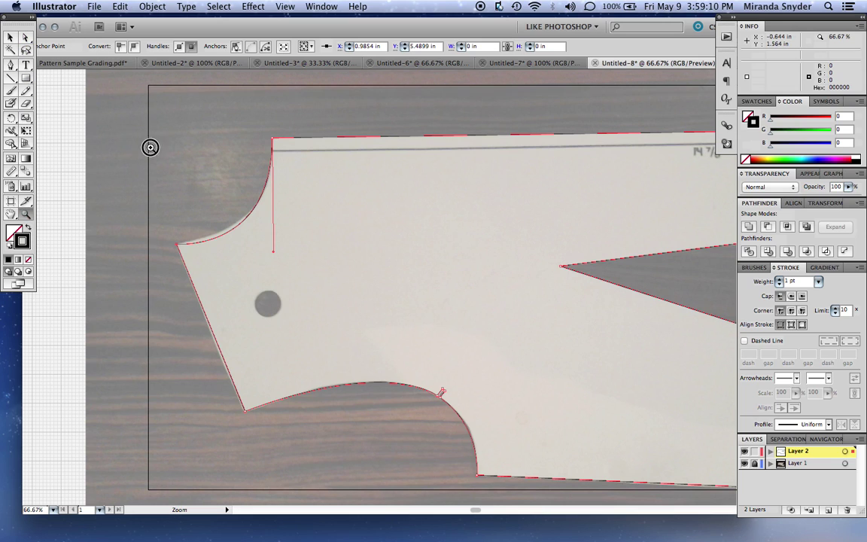
{"action": "left_click_drag", "start_coordinate": [167, 124], "coordinate": [285, 247]}
{"action": "left_click_drag", "start_coordinate": [132, 131], "coordinate": [309, 259]}
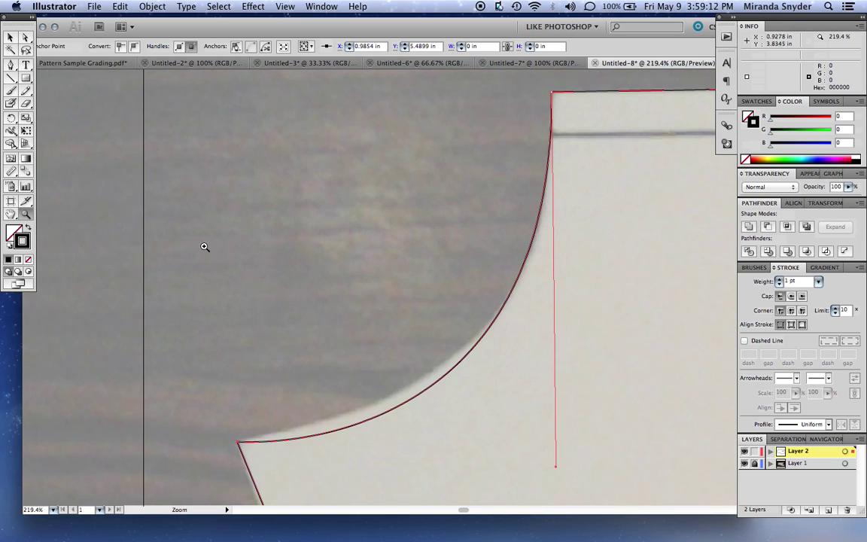
{"action": "left_click", "coordinate": [25, 37]}
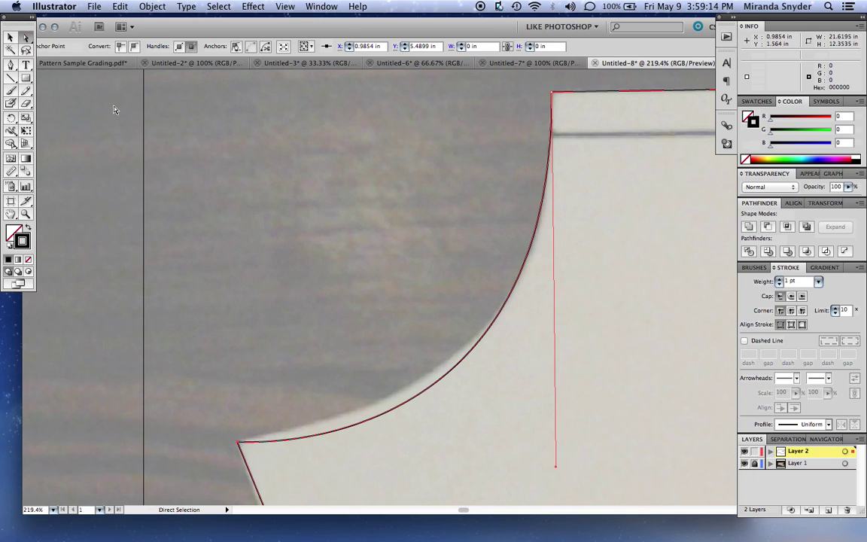
{"action": "left_click", "coordinate": [25, 41]}
{"action": "left_click_drag", "start_coordinate": [557, 469], "coordinate": [575, 413]}
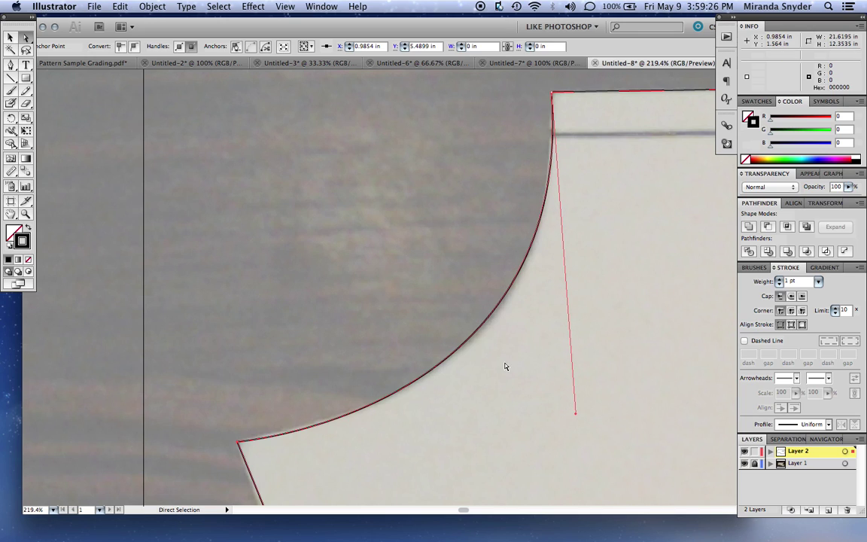
Step: Nudge the lower-left corner anchor onto the pattern's edge
{"action": "left_click_drag", "start_coordinate": [440, 309], "coordinate": [490, 110]}
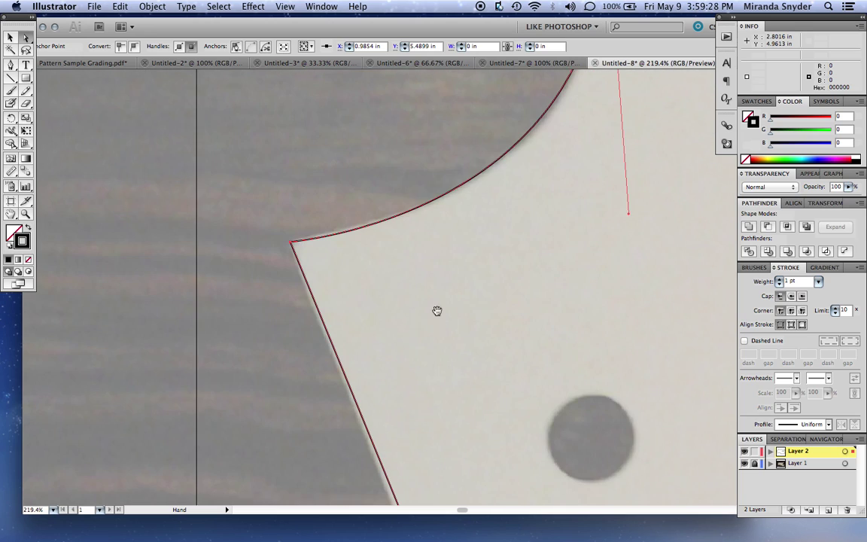
{"action": "left_click_drag", "start_coordinate": [369, 223], "coordinate": [310, 54]}
{"action": "left_click_drag", "start_coordinate": [337, 212], "coordinate": [310, 129]}
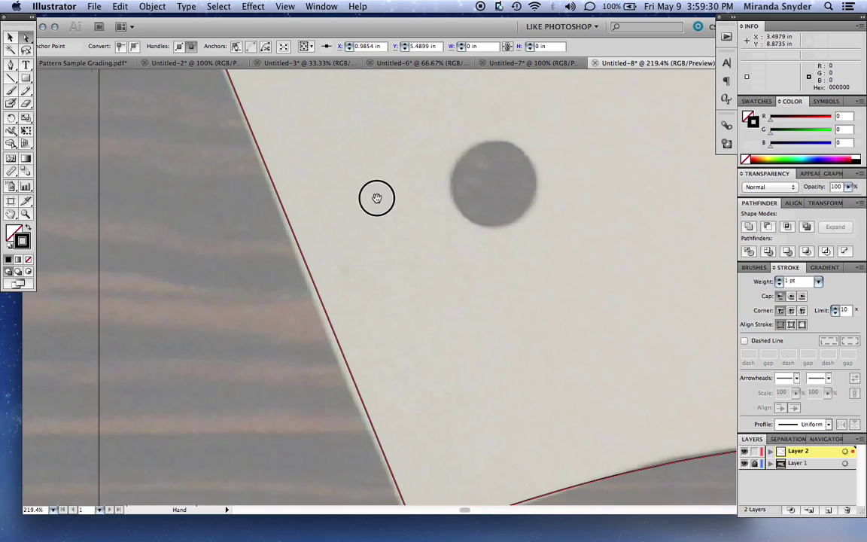
{"action": "left_click_drag", "start_coordinate": [372, 192], "coordinate": [308, 34]}
{"action": "left_click_drag", "start_coordinate": [404, 286], "coordinate": [380, 222]}
{"action": "left_click", "coordinate": [311, 325]}
{"action": "left_click_drag", "start_coordinate": [319, 337], "coordinate": [315, 342]}
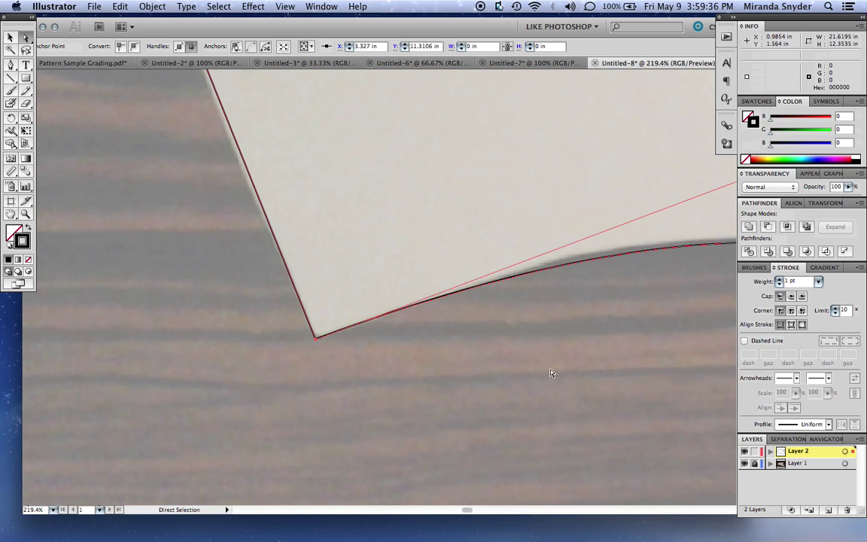
Step: Reshape the bottom curve and its anchors to follow the edge near the notch
{"action": "left_click_drag", "start_coordinate": [406, 341], "coordinate": [356, 333]}
{"action": "left_click_drag", "start_coordinate": [651, 348], "coordinate": [430, 323]}
{"action": "left_click_drag", "start_coordinate": [484, 353], "coordinate": [508, 376]}
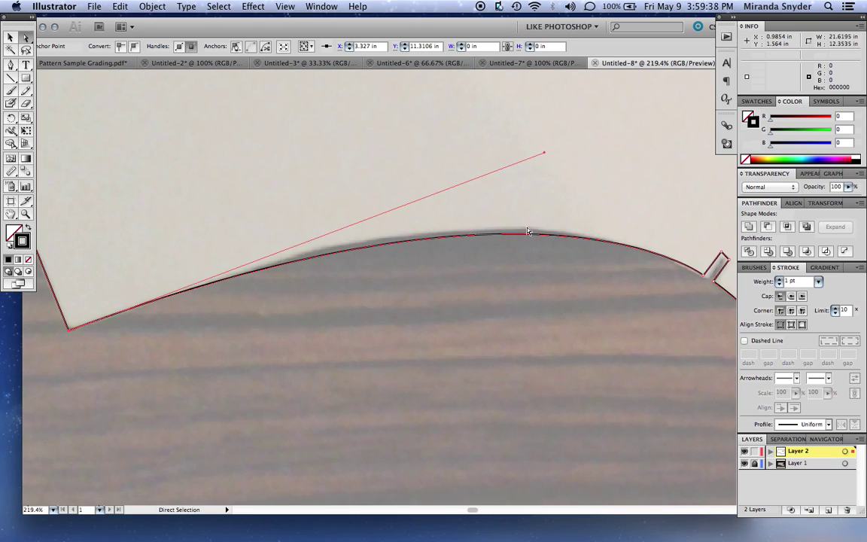
{"action": "left_click_drag", "start_coordinate": [545, 157], "coordinate": [534, 142]}
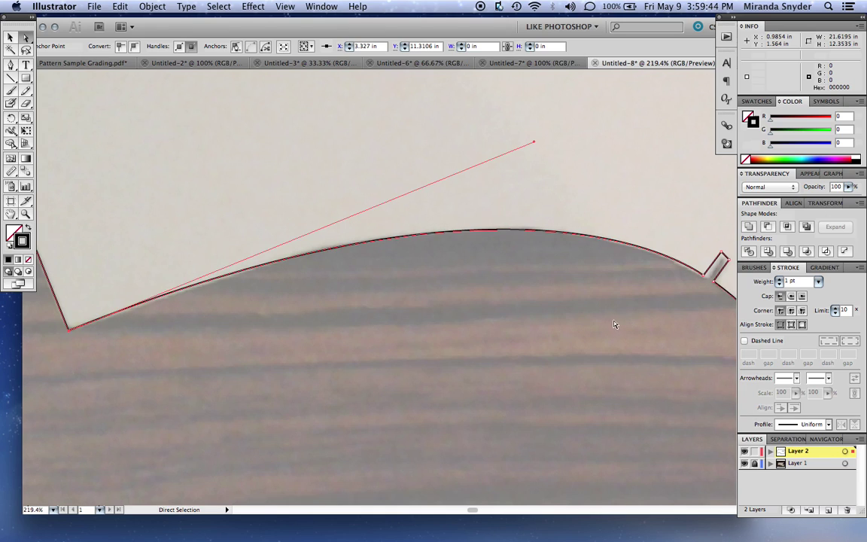
{"action": "scroll", "coordinate": [613, 319], "scroll_direction": "right", "scroll_amount": 10}
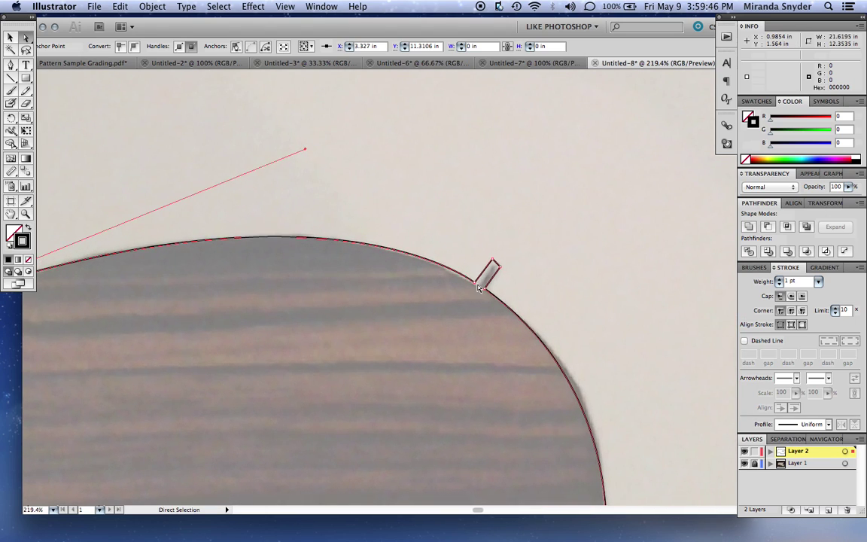
{"action": "left_click_drag", "start_coordinate": [477, 284], "coordinate": [495, 262]}
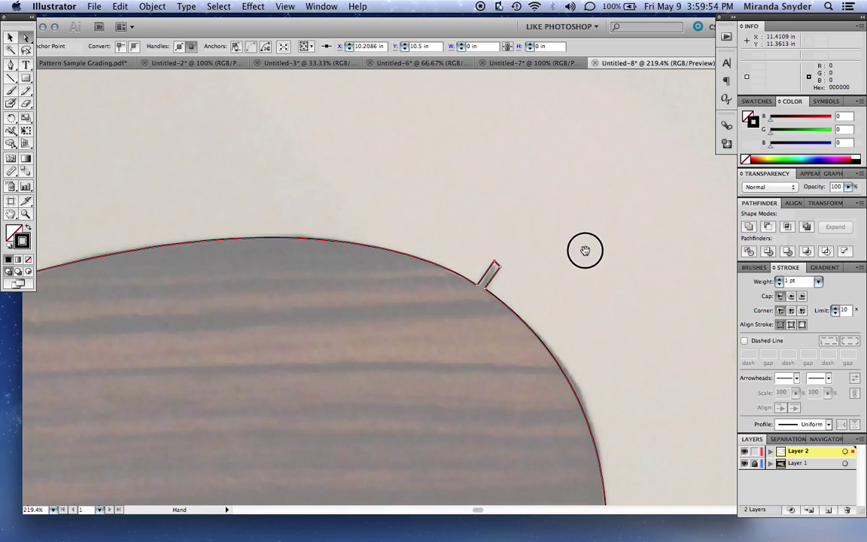
{"action": "left_click_drag", "start_coordinate": [585, 244], "coordinate": [535, 243]}
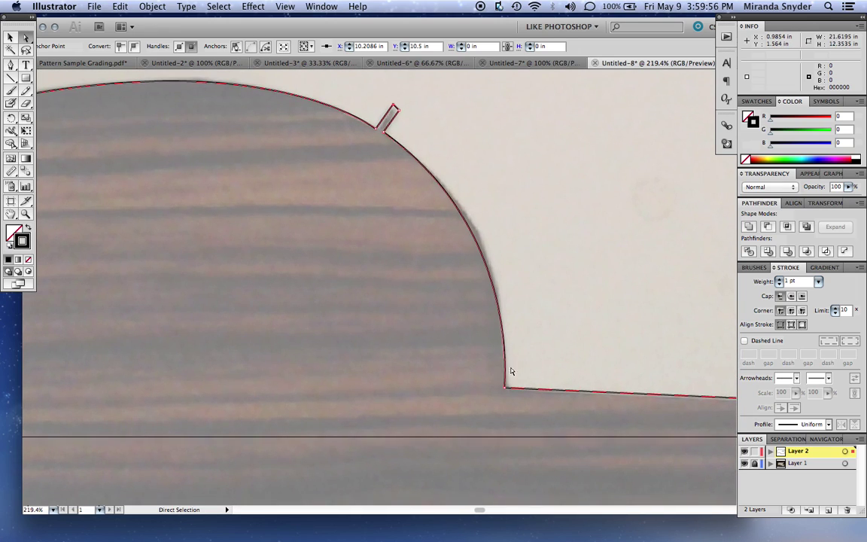
{"action": "left_click", "coordinate": [504, 337]}
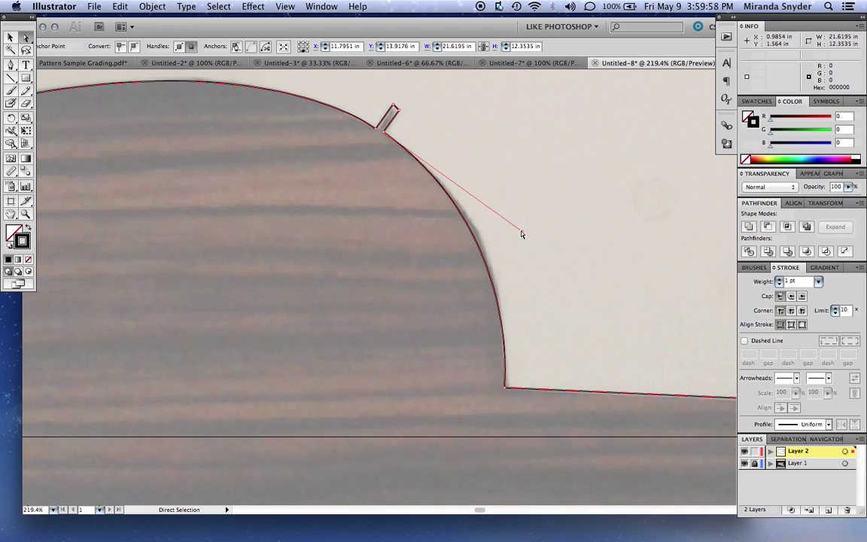
{"action": "mouse_move", "coordinate": [522, 230]}
{"action": "left_mouse_down"}
{"action": "mouse_move", "coordinate": [532, 238]}
{"action": "mouse_move", "coordinate": [521, 200]}
{"action": "mouse_move", "coordinate": [526, 223]}
{"action": "left_mouse_up"}
Step: Nudge the lower-right corner anchor onto the pattern's edge
{"action": "left_click_drag", "start_coordinate": [622, 335], "coordinate": [279, 313]}
{"action": "left_click_drag", "start_coordinate": [535, 292], "coordinate": [286, 261]}
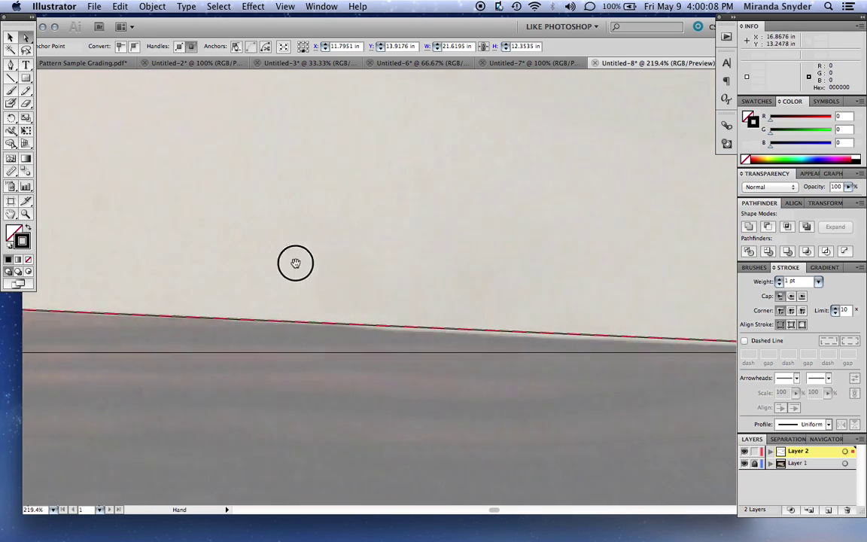
{"action": "left_click_drag", "start_coordinate": [594, 283], "coordinate": [531, 311]}
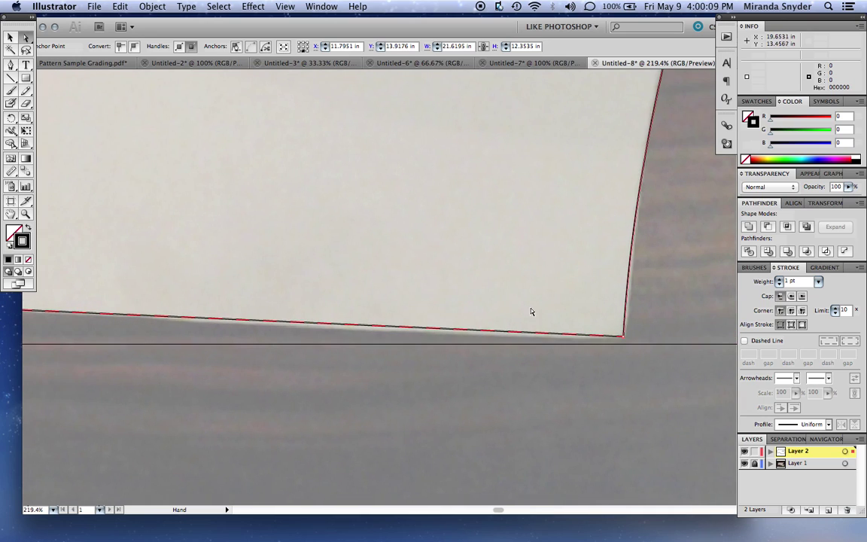
{"action": "left_click", "coordinate": [623, 337]}
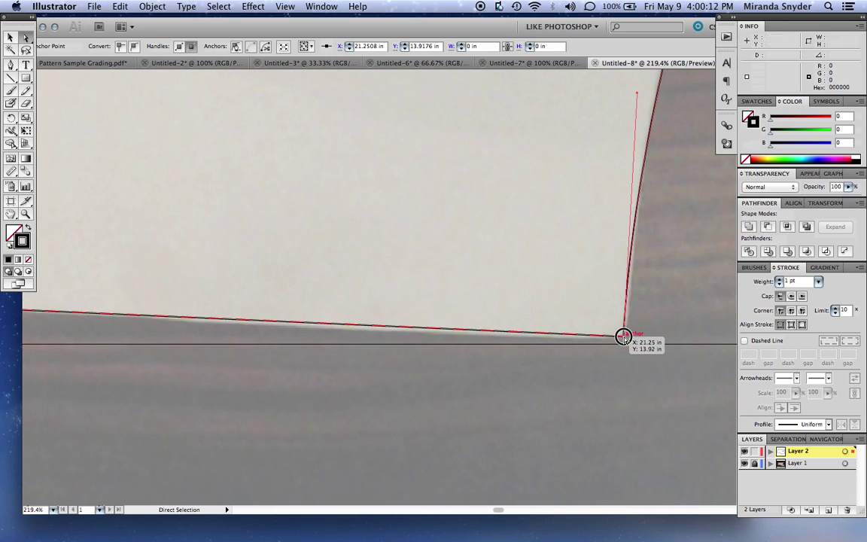
{"action": "left_click_drag", "start_coordinate": [623, 336], "coordinate": [624, 337]}
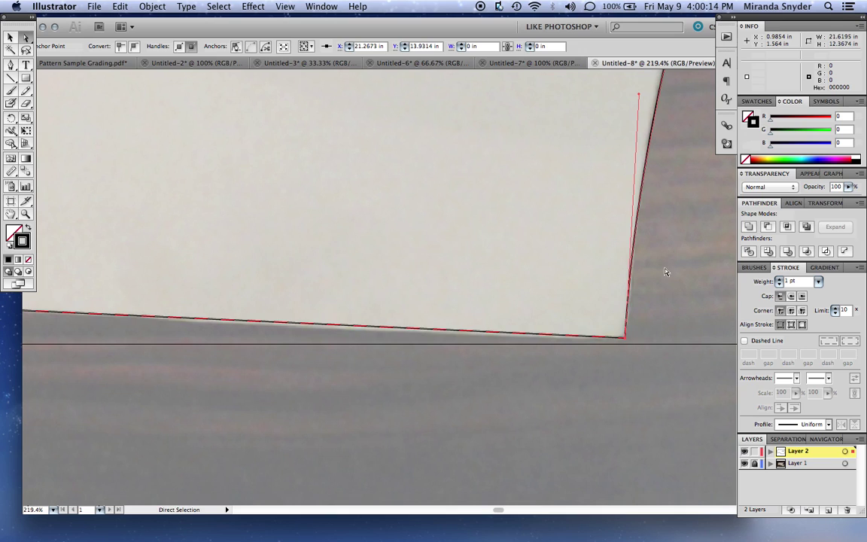
{"action": "scroll", "coordinate": [644, 302], "scroll_direction": "up", "scroll_amount": 5}
{"action": "scroll", "coordinate": [644, 302], "scroll_direction": "right", "scroll_amount": 3}
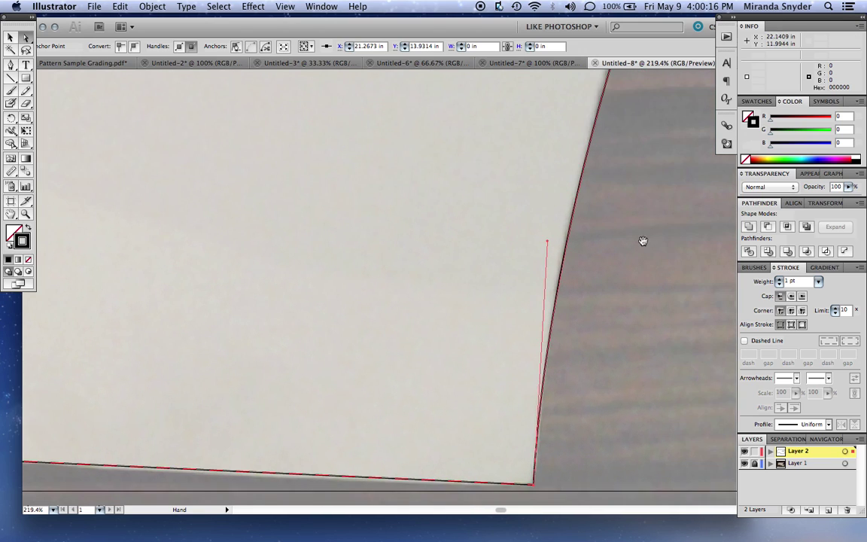
{"action": "left_click_drag", "start_coordinate": [643, 145], "coordinate": [591, 323]}
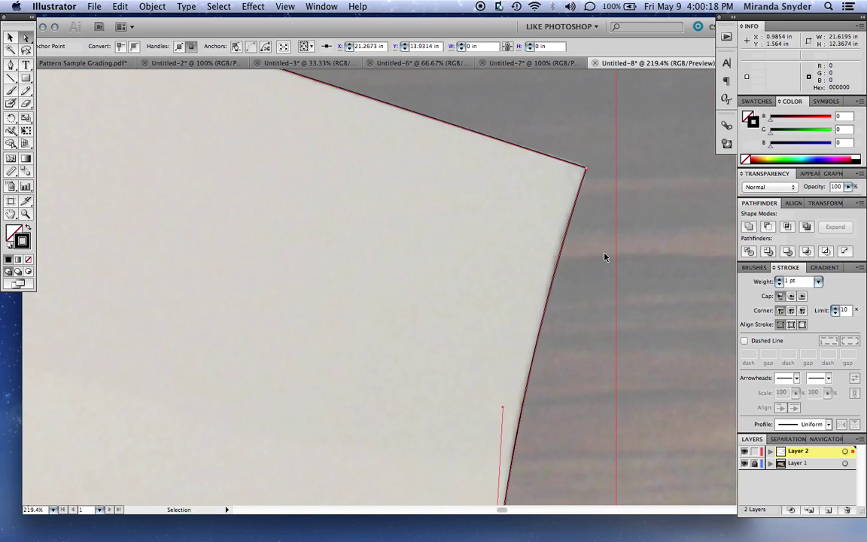
Step: Zoom out and pan around to check the traced outline against the photo
{"action": "key", "text": "super+minus"}
{"action": "key", "text": "super+minus"}
{"action": "key", "text": "super+minus"}
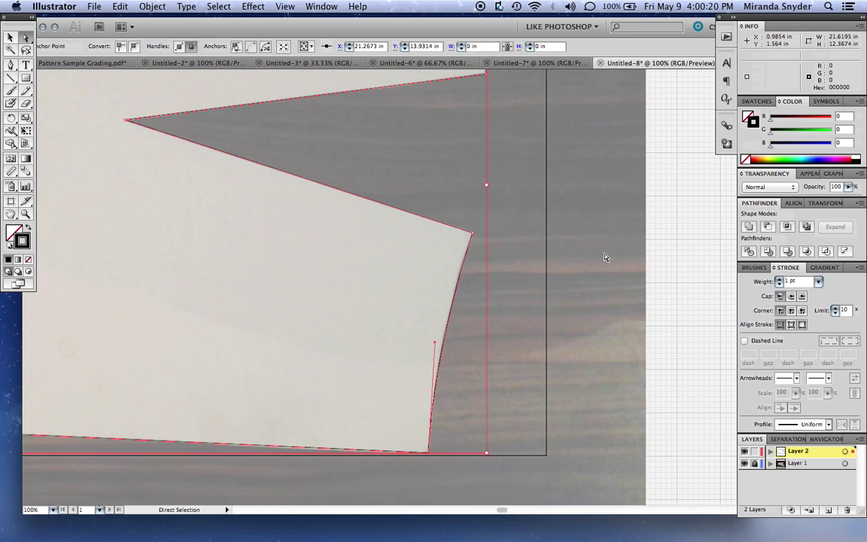
{"action": "left_click_drag", "start_coordinate": [258, 305], "coordinate": [312, 462]}
{"action": "left_click_drag", "start_coordinate": [97, 274], "coordinate": [448, 268]}
{"action": "left_click_drag", "start_coordinate": [379, 286], "coordinate": [470, 226]}
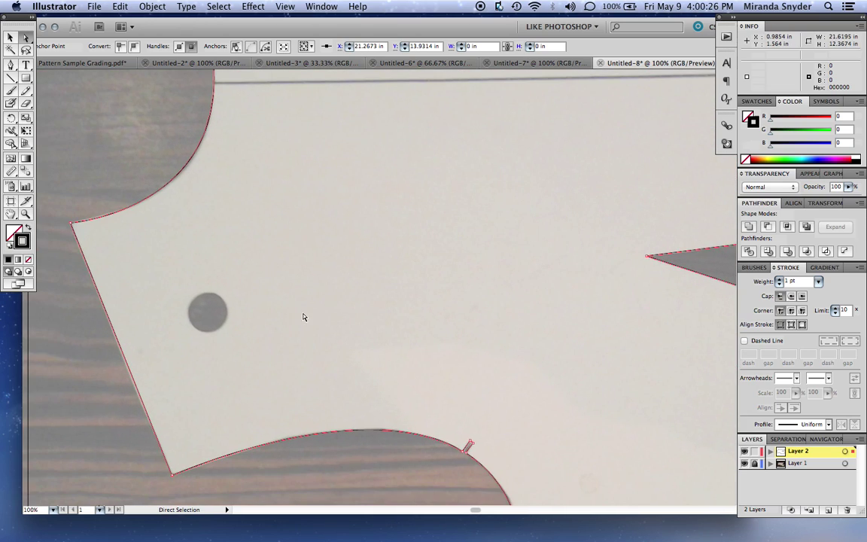
Step: Hide Layer 1's template photo, zoom out to 50%, and select the whole traced bodice outline
{"action": "left_click", "coordinate": [745, 463]}
{"action": "key", "text": "super+minus"}
{"action": "key", "text": "super+minus"}
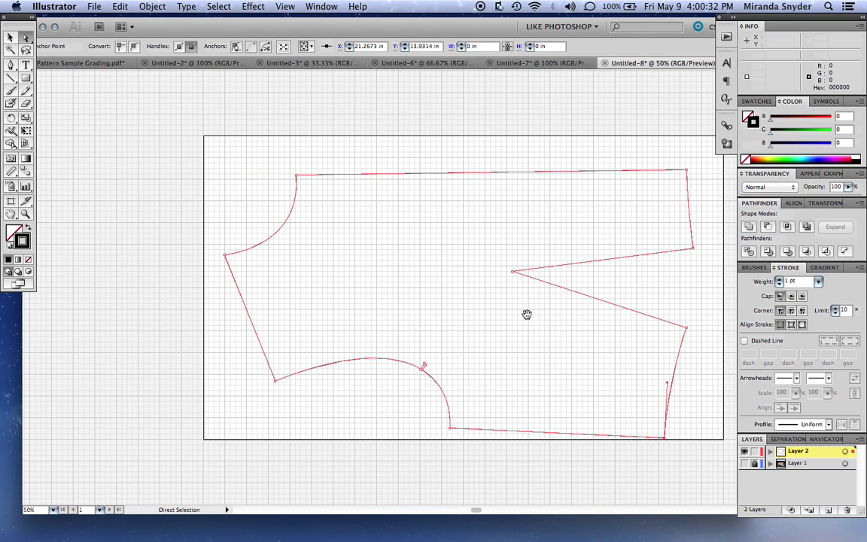
{"action": "left_click_drag", "start_coordinate": [526, 314], "coordinate": [443, 301]}
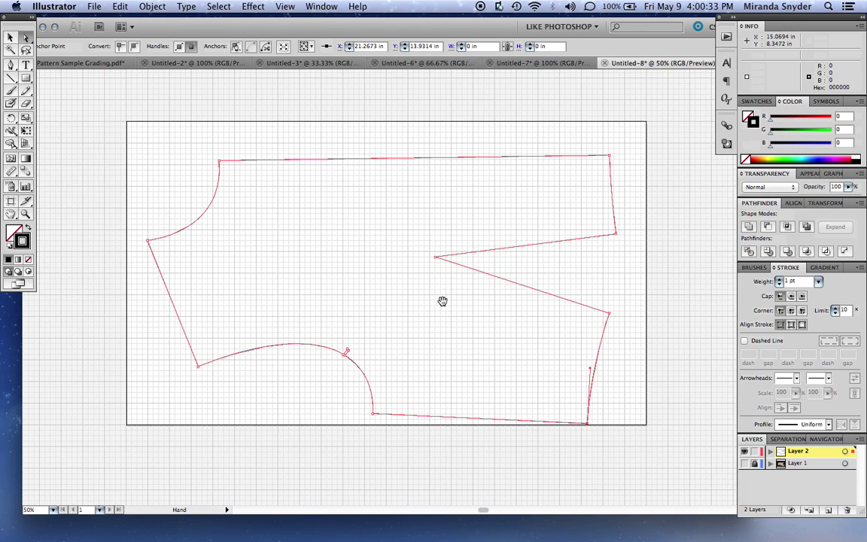
{"action": "left_click", "coordinate": [11, 37]}
{"action": "left_click", "coordinate": [167, 240]}
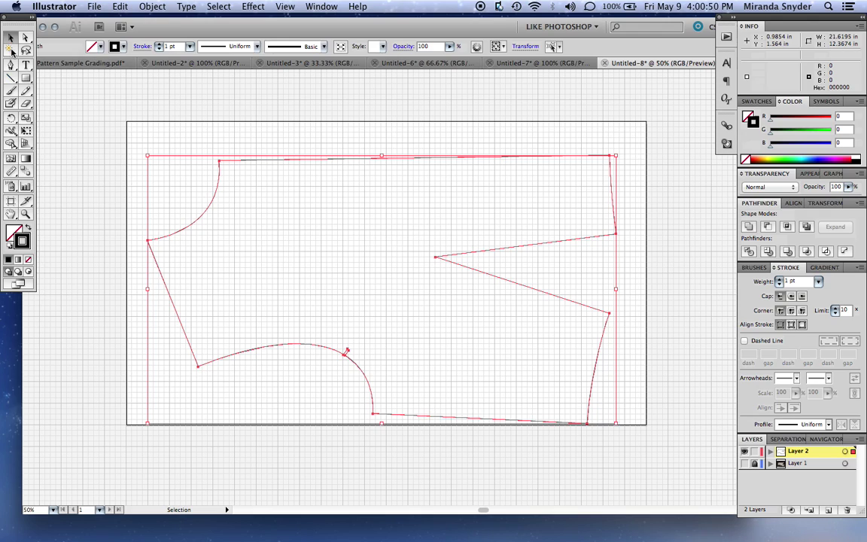
Step: Rotate the bodice outline 180° around its centre
{"action": "left_click", "coordinate": [12, 120]}
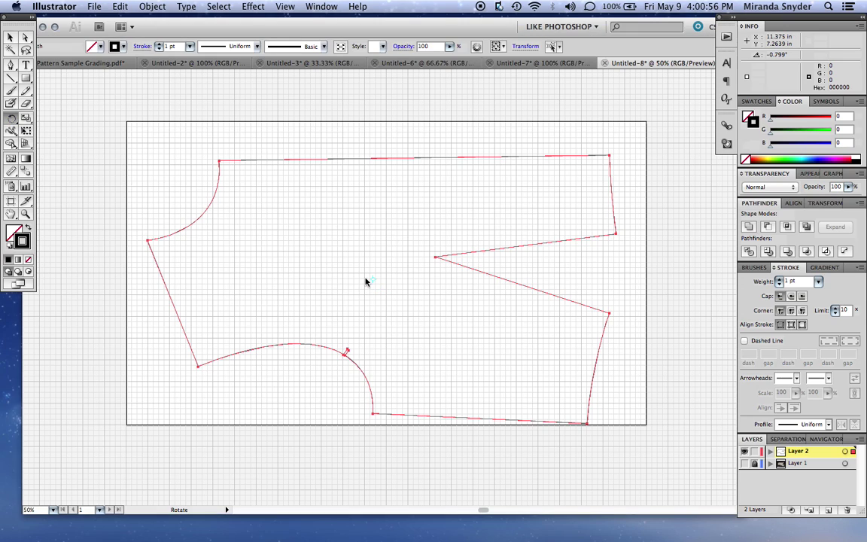
{"action": "left_click", "coordinate": [382, 290], "text": "alt"}
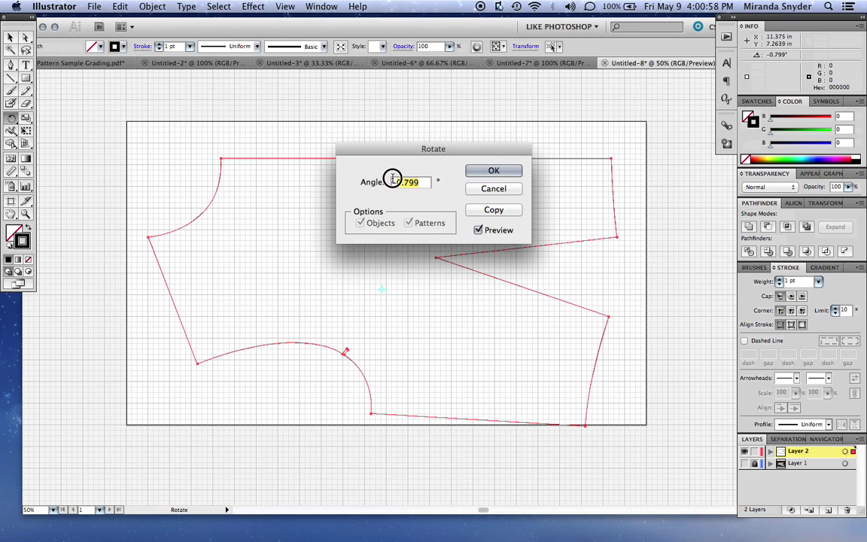
{"action": "type", "text": "180"}
{"action": "left_click", "coordinate": [493, 173]}
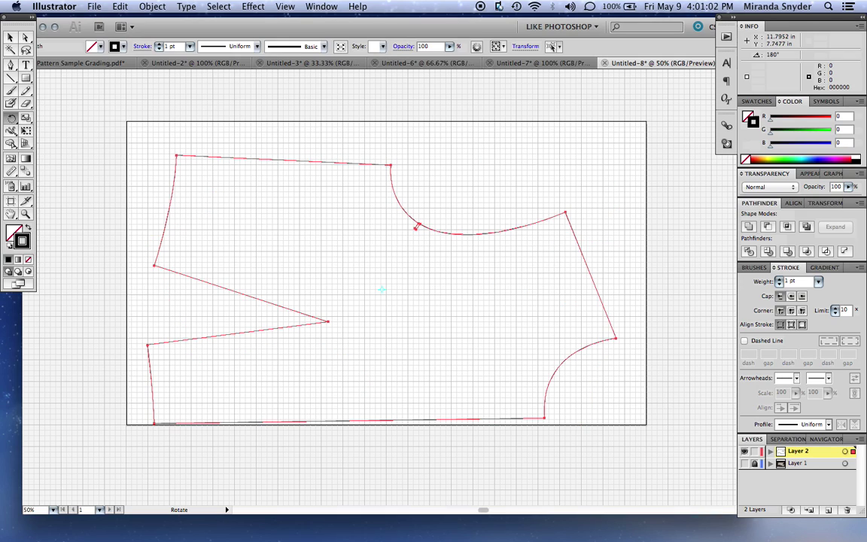
Step: Nudge the rotated outline slightly higher on the artboard, then deselect it
{"action": "key", "text": "v"}
{"action": "left_click_drag", "start_coordinate": [172, 198], "coordinate": [184, 186]}
{"action": "mouse_move", "coordinate": [389, 145]}
{"action": "left_mouse_down"}
{"action": "mouse_move", "coordinate": [400, 148]}
{"action": "mouse_move", "coordinate": [391, 138]}
{"action": "left_mouse_up"}
{"action": "left_click", "coordinate": [333, 421]}
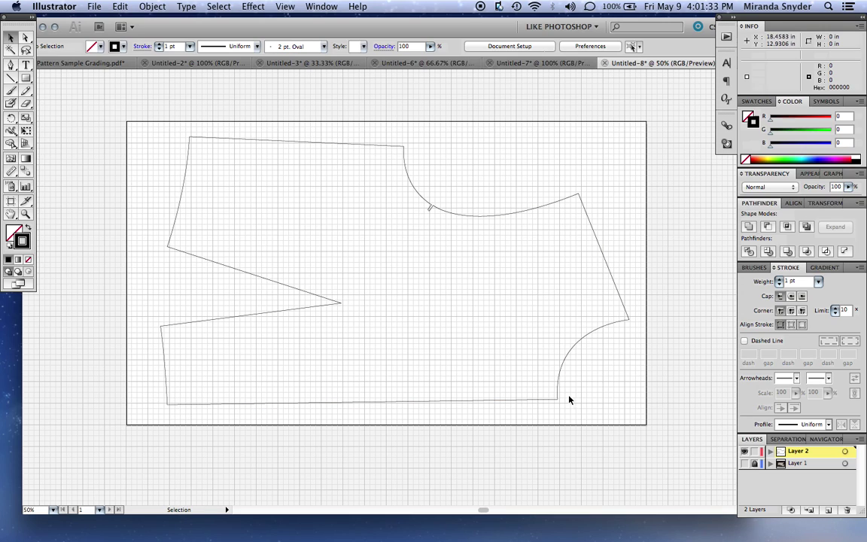
Step: Draw a 14.88 in line at 0° starting below the outline's bottom-left corner
{"action": "left_click", "coordinate": [11, 77]}
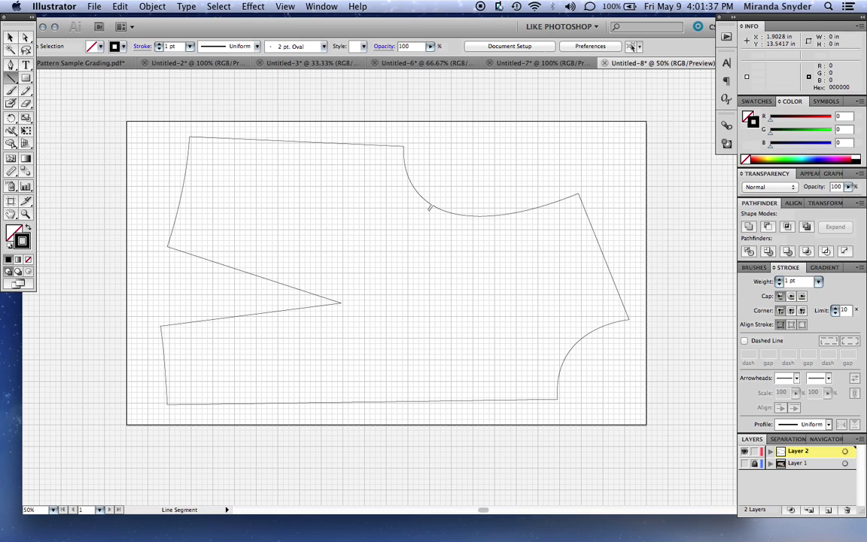
{"action": "left_click", "coordinate": [167, 412]}
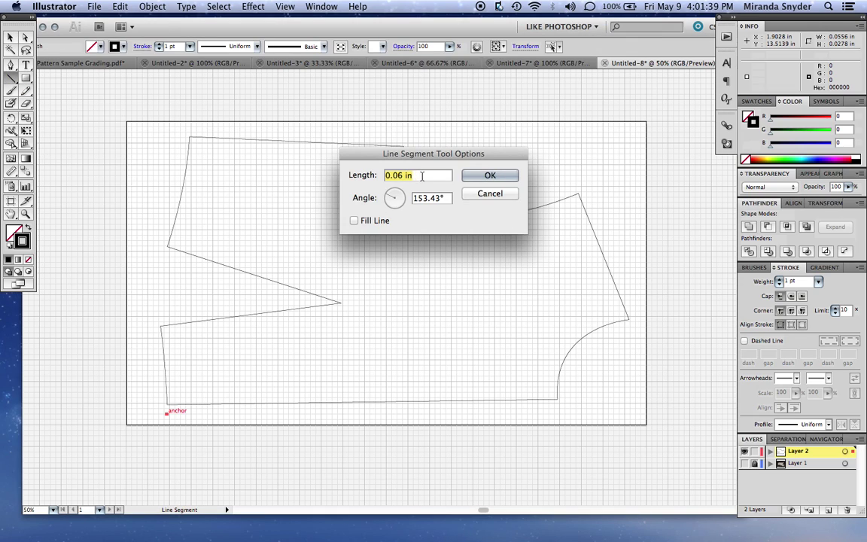
{"action": "type", "text": "14"}
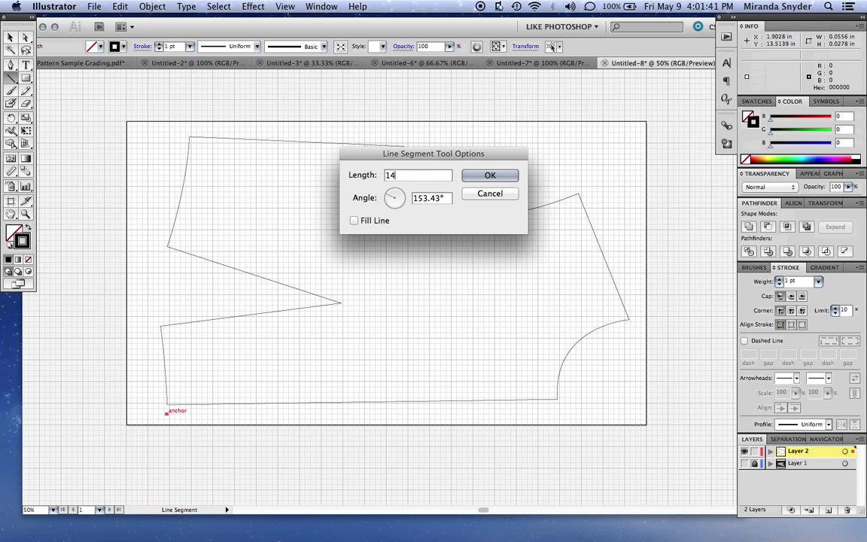
{"action": "type", "text": ".88"}
{"action": "left_click", "coordinate": [400, 197]}
{"action": "left_click", "coordinate": [404, 199]}
{"action": "left_click", "coordinate": [404, 198]}
{"action": "type", "text": "0"}
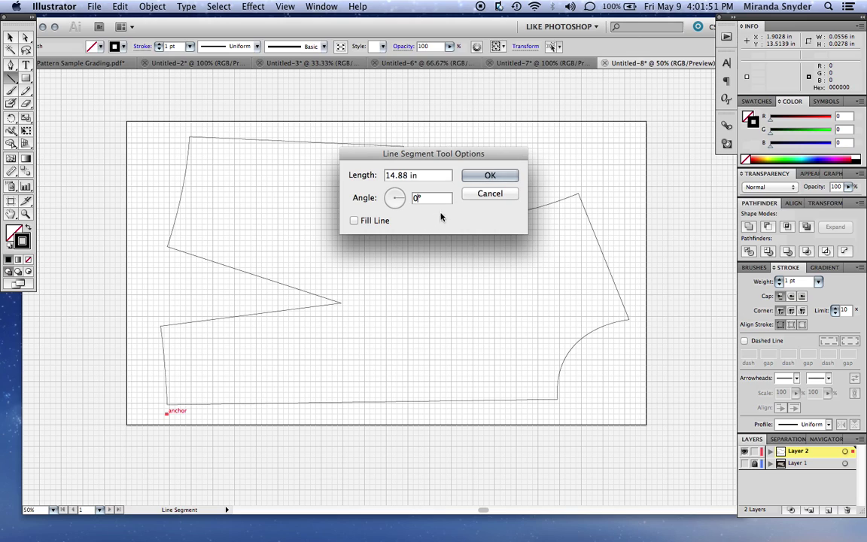
{"action": "left_click", "coordinate": [494, 176]}
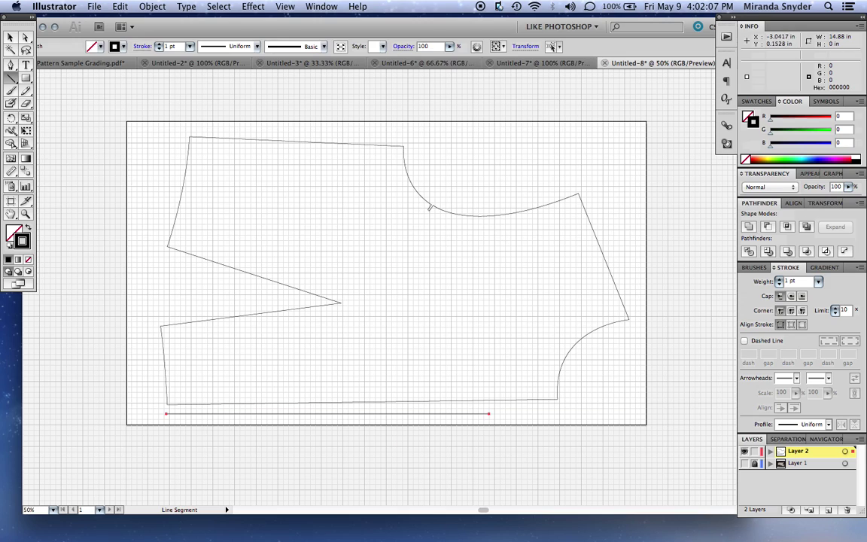
Step: Move the 14.88 in line so its left end sits under the bodice's lower-left corner (X 2.0005 in, Y 13.2458 in)
{"action": "left_click", "coordinate": [13, 38]}
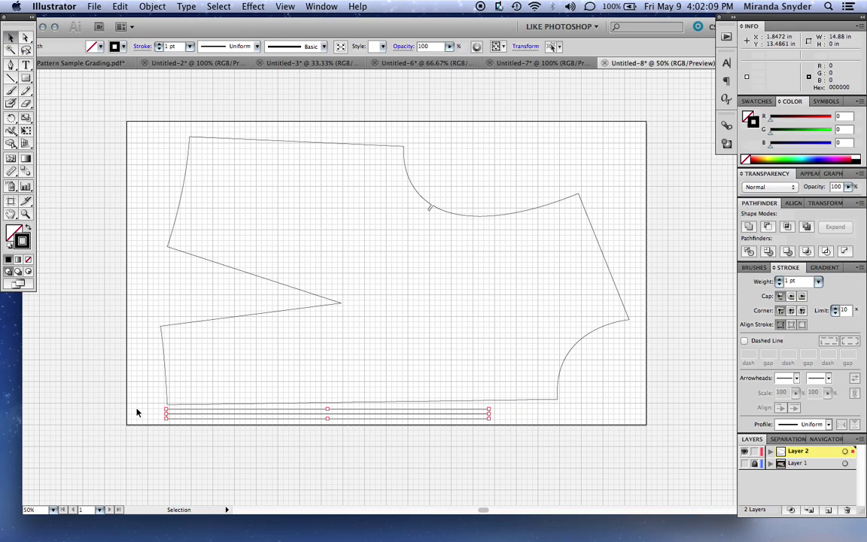
{"action": "key", "text": "z"}
{"action": "left_click_drag", "start_coordinate": [162, 397], "coordinate": [179, 436]}
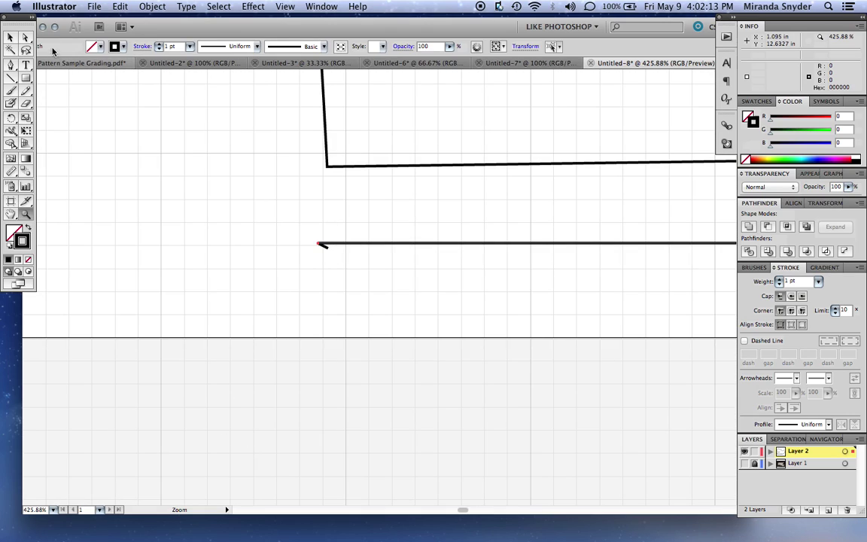
{"action": "left_click", "coordinate": [25, 38]}
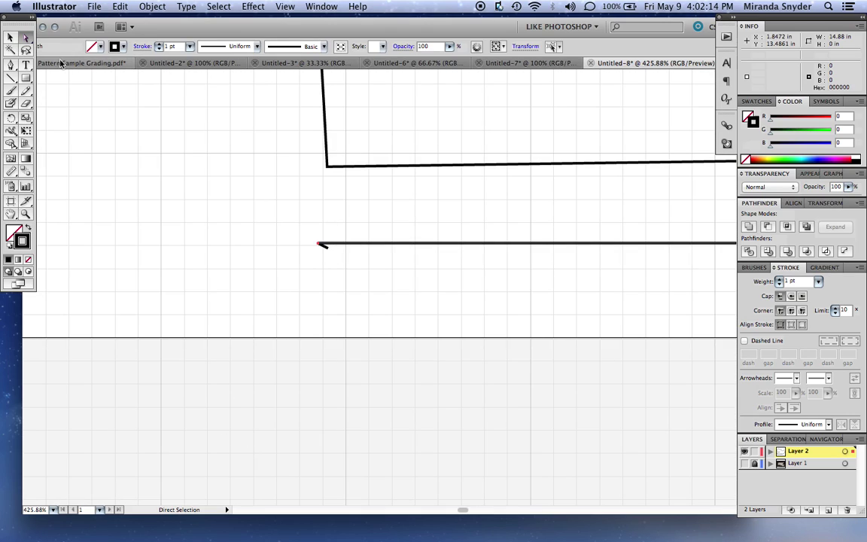
{"action": "left_click", "coordinate": [326, 247]}
{"action": "left_click", "coordinate": [327, 275]}
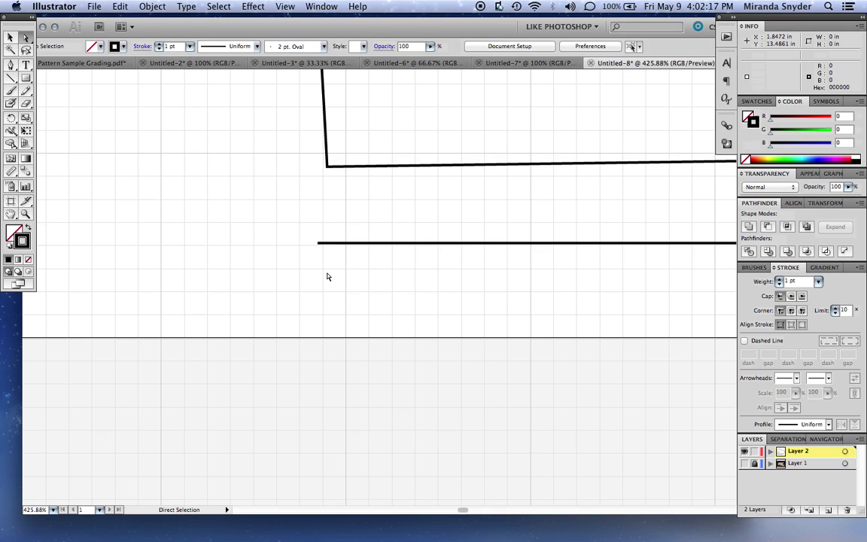
{"action": "key", "text": "v"}
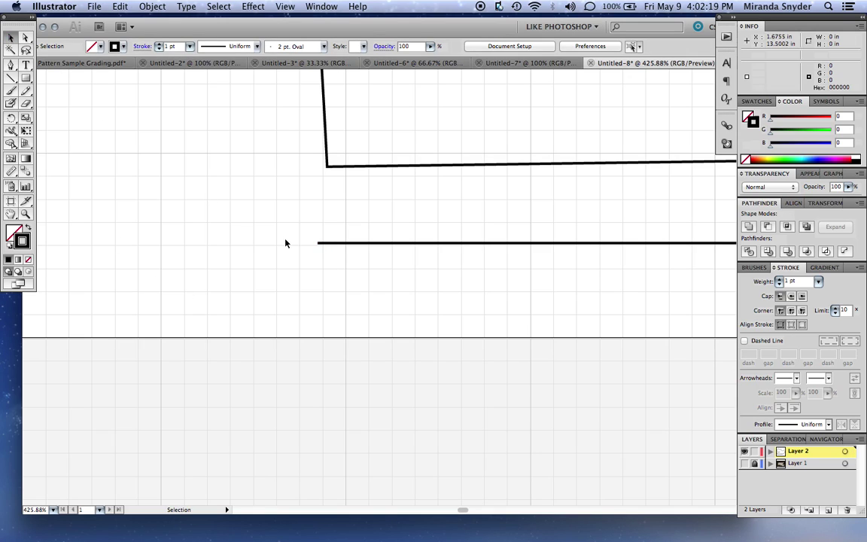
{"action": "left_click", "coordinate": [319, 244]}
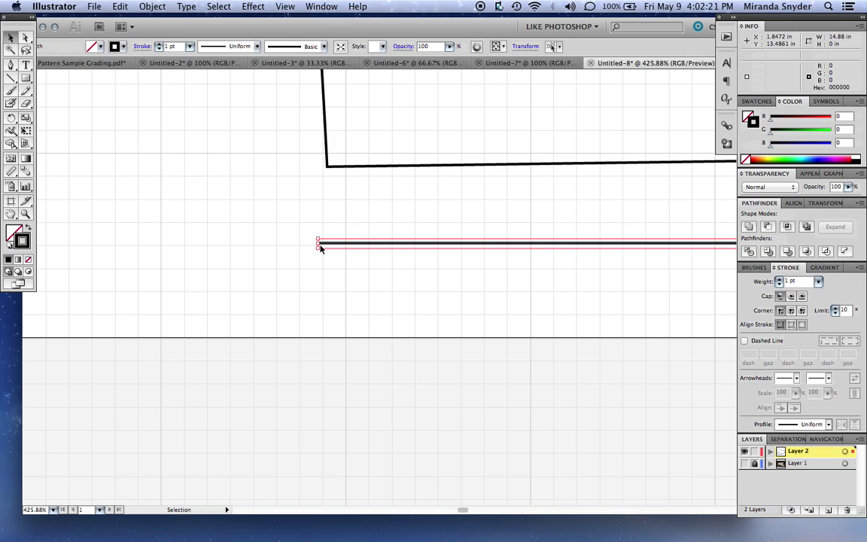
{"action": "left_click_drag", "start_coordinate": [326, 246], "coordinate": [354, 198]}
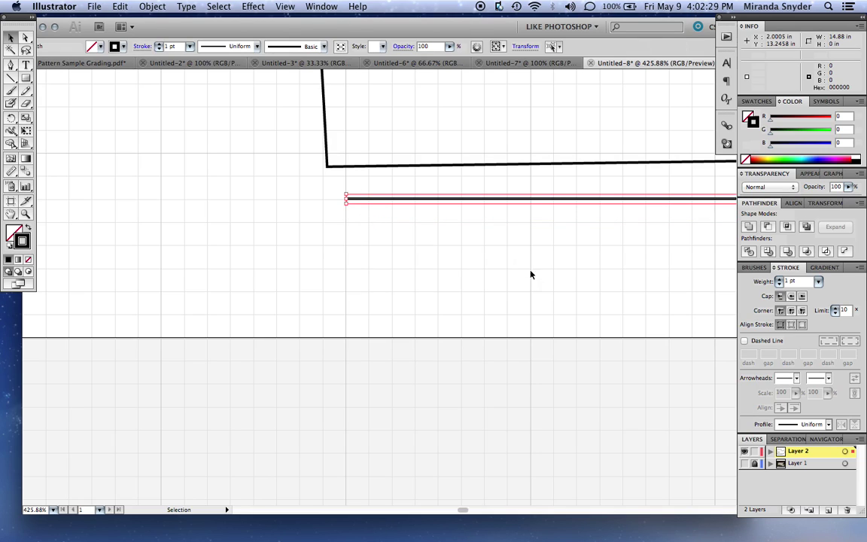
{"action": "key", "text": "a"}
{"action": "key", "text": "super+minus"}
{"action": "key", "text": "super+minus"}
{"action": "key", "text": "super+minus"}
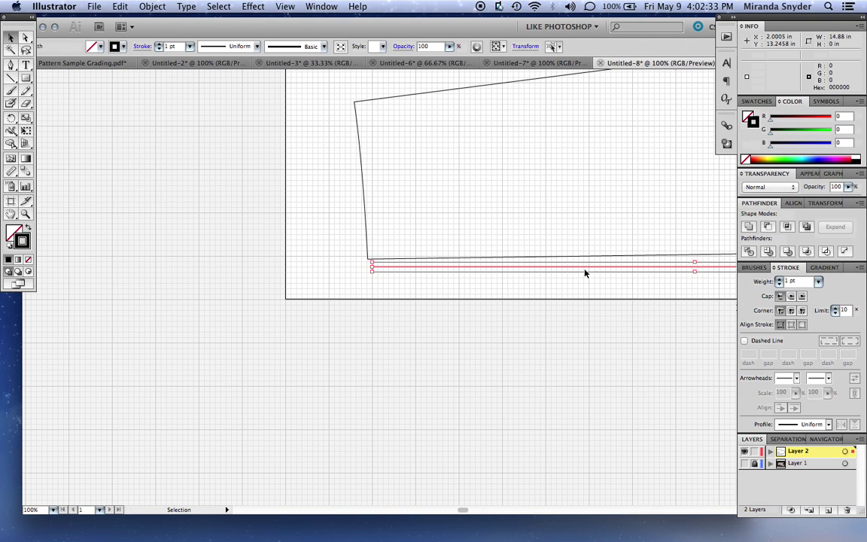
Step: Shift the outline 0.13 in right and scale it down to about 17.9 in wide
{"action": "left_click", "coordinate": [362, 194]}
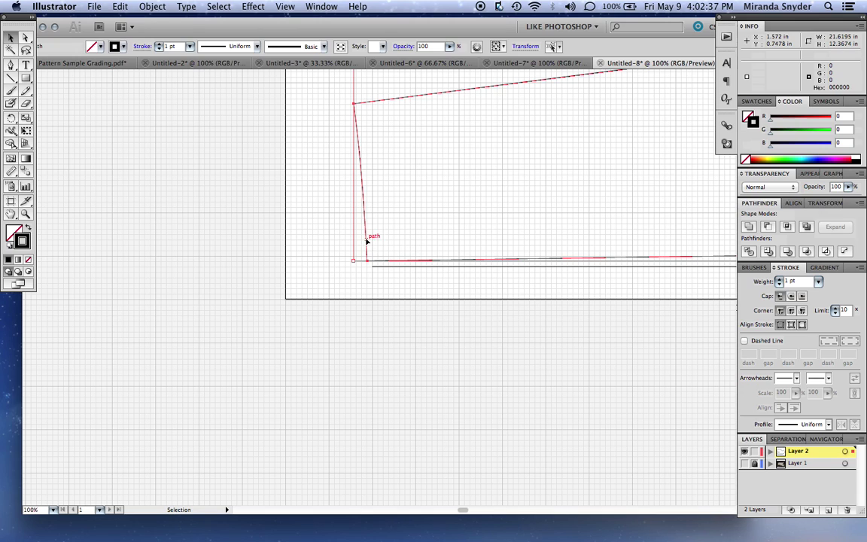
{"action": "left_click_drag", "start_coordinate": [367, 240], "coordinate": [373, 238]}
{"action": "left_click_drag", "start_coordinate": [614, 279], "coordinate": [321, 313]}
{"action": "left_click_drag", "start_coordinate": [500, 248], "coordinate": [359, 383]}
{"action": "left_click_drag", "start_coordinate": [497, 269], "coordinate": [486, 284]}
{"action": "key", "text": "super+minus"}
{"action": "key", "text": "super+minus"}
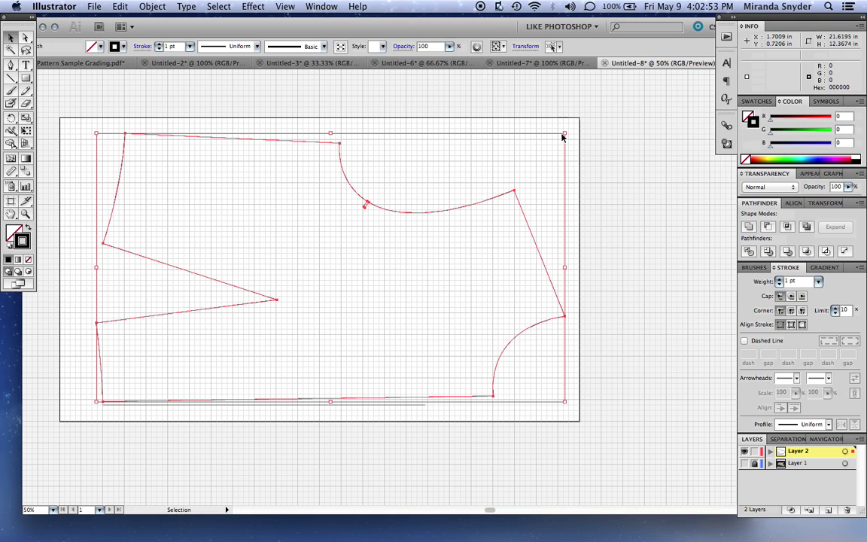
{"action": "left_click_drag", "start_coordinate": [564, 134], "coordinate": [489, 178]}
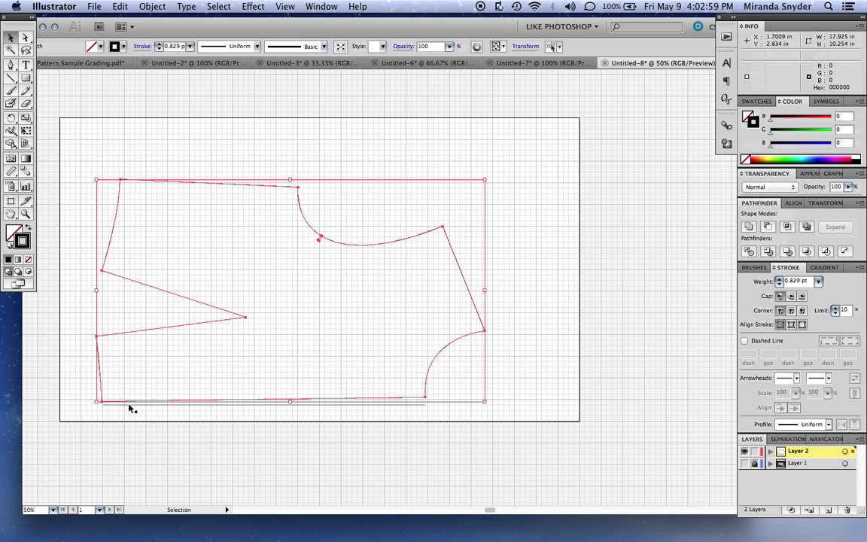
{"action": "left_click", "coordinate": [70, 360]}
Step: Reposition the outline so its lower-left corner lands on the grid against the bottom line
{"action": "key", "text": "z"}
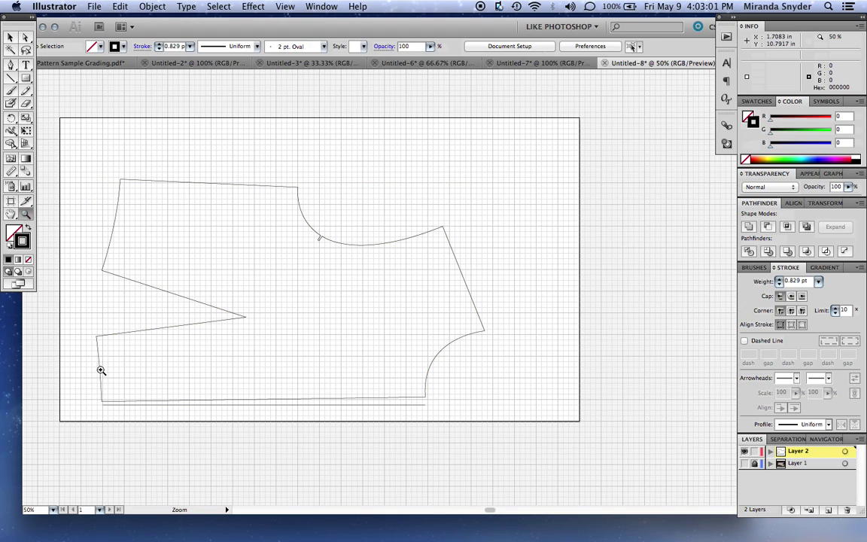
{"action": "left_click_drag", "start_coordinate": [94, 378], "coordinate": [116, 417]}
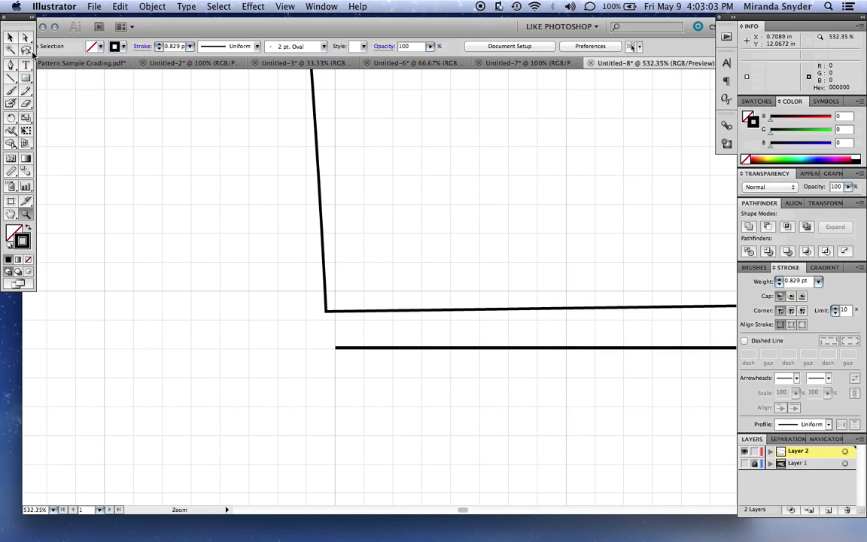
{"action": "key", "text": "v"}
{"action": "left_click_drag", "start_coordinate": [345, 310], "coordinate": [351, 292]}
{"action": "key", "text": "space"}
{"action": "left_click_drag", "start_coordinate": [636, 325], "coordinate": [392, 331]}
{"action": "left_click_drag", "start_coordinate": [478, 304], "coordinate": [393, 341]}
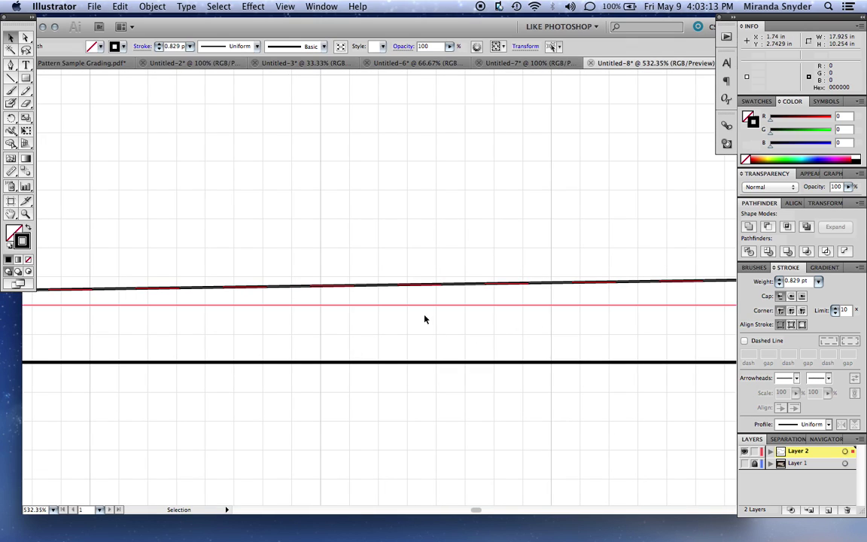
{"action": "key", "text": "super+minus"}
{"action": "key", "text": "super+minus"}
{"action": "key", "text": "super+minus"}
{"action": "key", "text": "super+minus"}
{"action": "key", "text": "super+minus"}
{"action": "key", "text": "super+minus"}
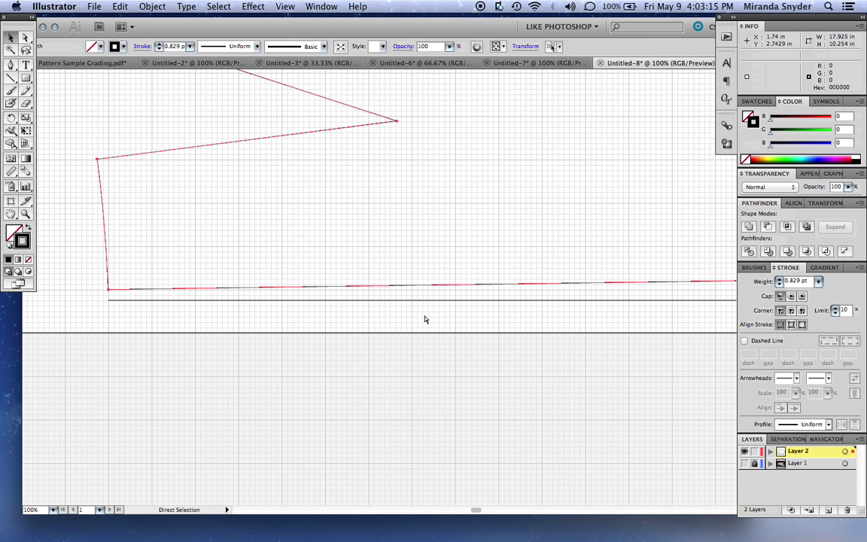
Step: Rotate the outline around its bottom-left anchor so its bottom edge is level with the baseline
{"action": "left_click", "coordinate": [397, 339]}
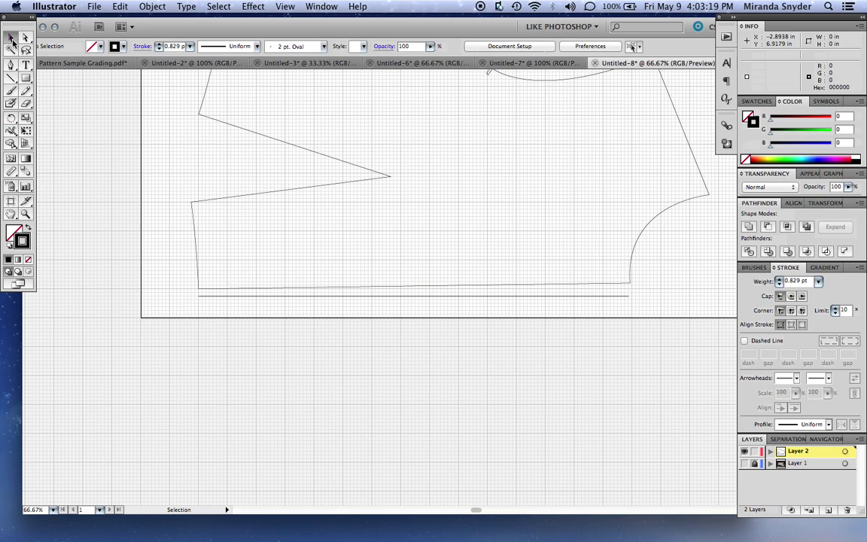
{"action": "left_click", "coordinate": [194, 228]}
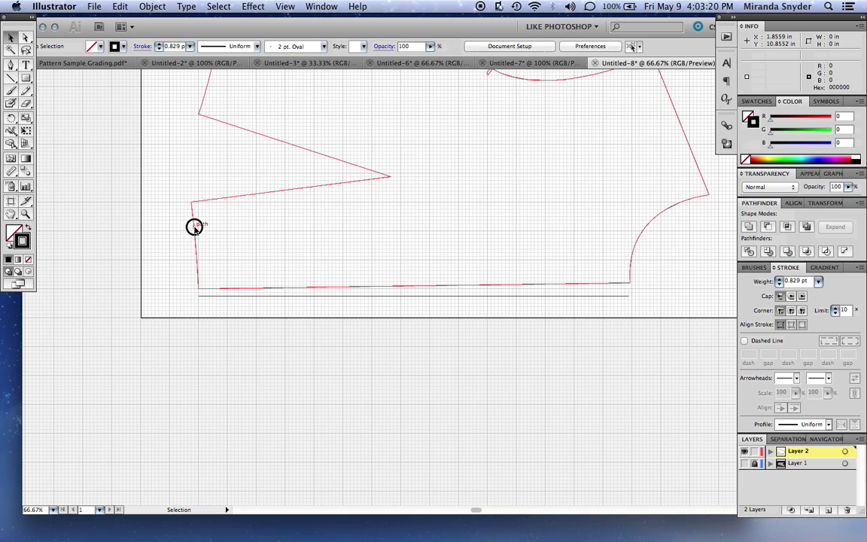
{"action": "left_click", "coordinate": [14, 117]}
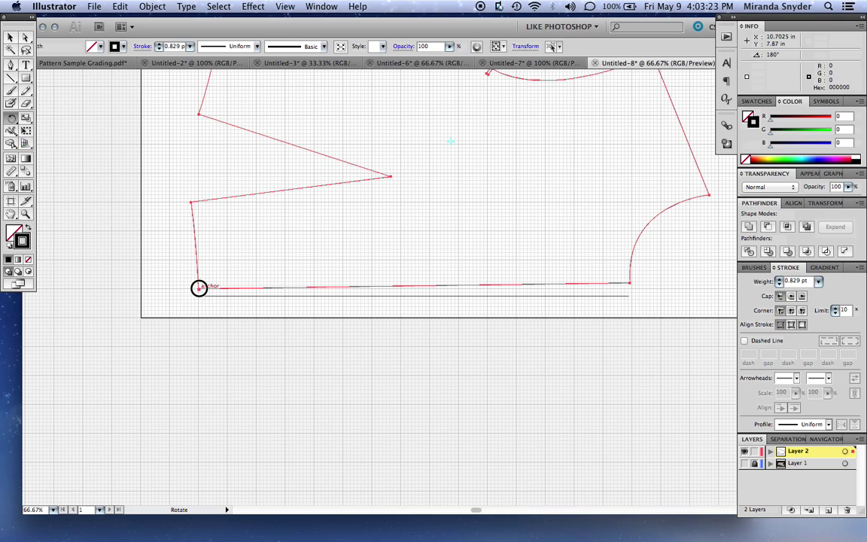
{"action": "left_click", "coordinate": [198, 288]}
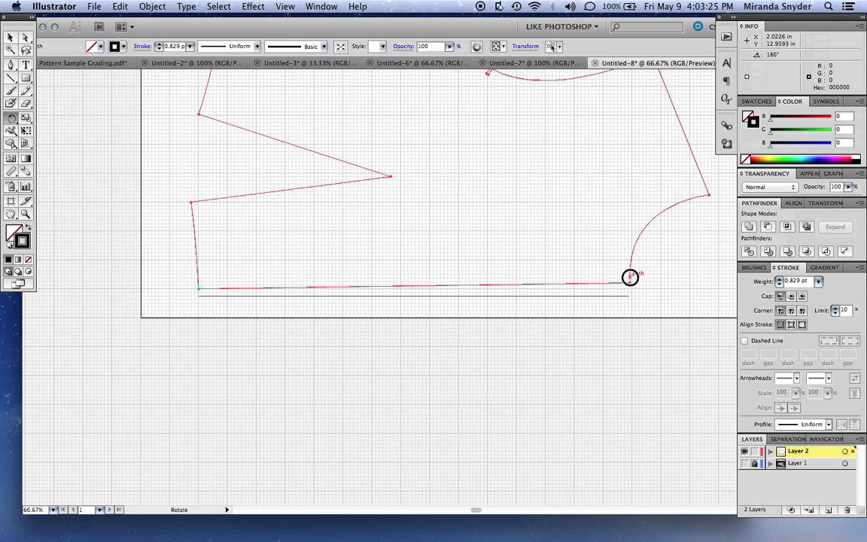
{"action": "left_click_drag", "start_coordinate": [629, 278], "coordinate": [630, 283]}
Step: Zoom in on the lower-left and lower-right corners to check them against the baseline ends
{"action": "left_click", "coordinate": [26, 37]}
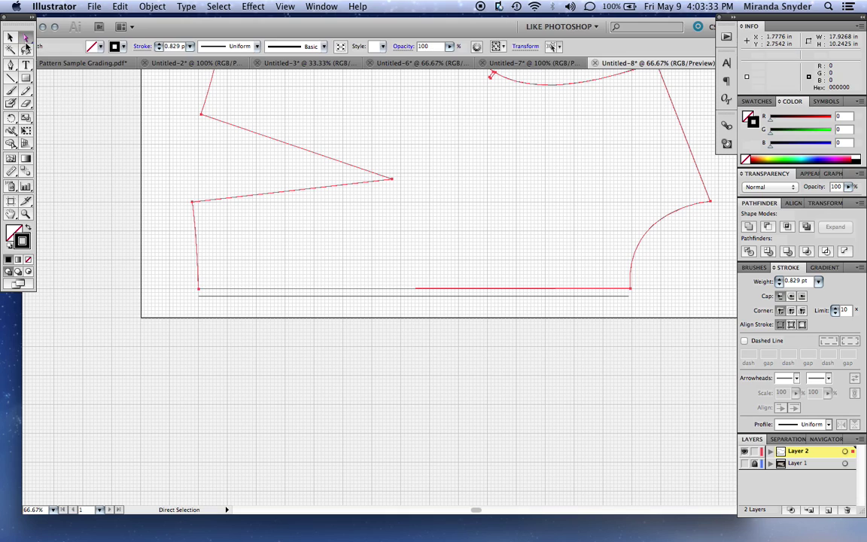
{"action": "left_click", "coordinate": [26, 214]}
{"action": "left_click_drag", "start_coordinate": [185, 272], "coordinate": [221, 306]}
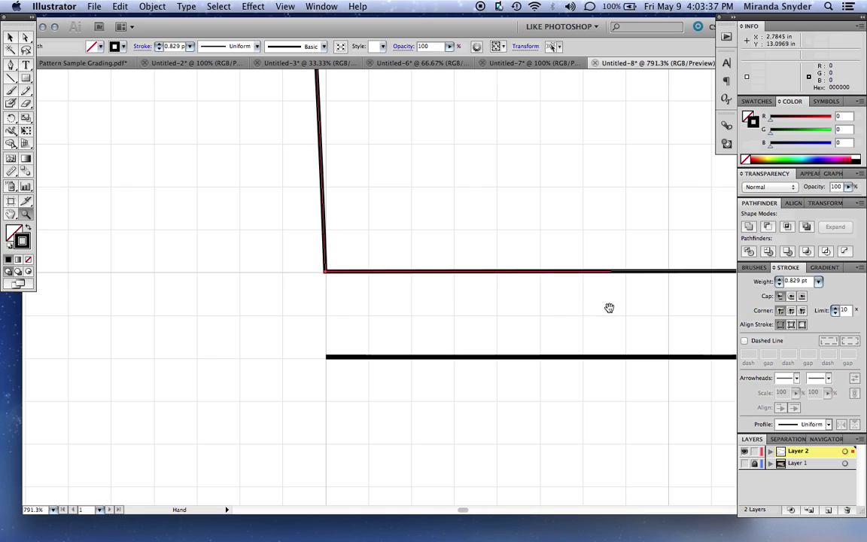
{"action": "scroll", "coordinate": [609, 305], "scroll_direction": "right", "scroll_amount": 5}
{"action": "key", "text": "super+minus"}
{"action": "key", "text": "super+minus"}
{"action": "key", "text": "super+minus"}
{"action": "key", "text": "super+minus"}
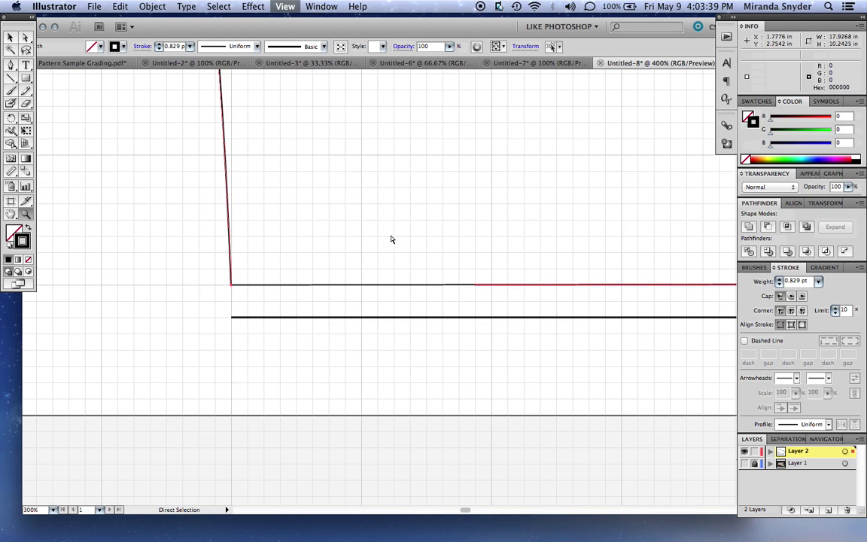
{"action": "left_click_drag", "start_coordinate": [592, 328], "coordinate": [277, 305]}
{"action": "key", "text": "super+minus"}
{"action": "key", "text": "super+minus"}
{"action": "key", "text": "super+minus"}
{"action": "key", "text": "super+minus"}
{"action": "key", "text": "super+minus"}
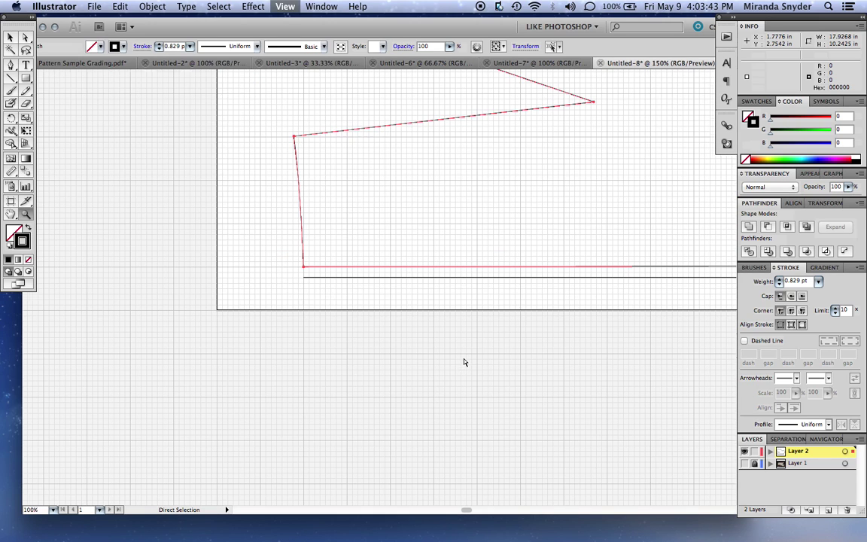
{"action": "left_click_drag", "start_coordinate": [522, 310], "coordinate": [199, 302]}
{"action": "left_click_drag", "start_coordinate": [547, 308], "coordinate": [507, 254]}
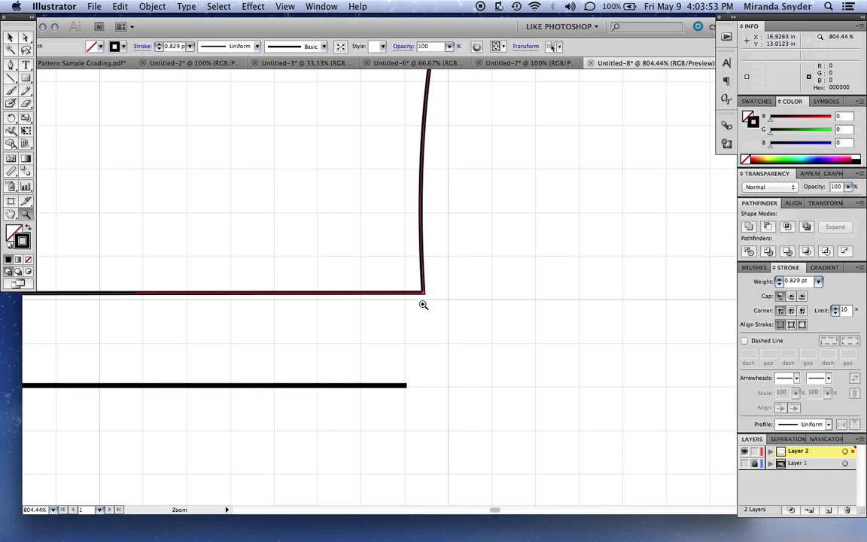
{"action": "key", "text": "super+minus"}
{"action": "key", "text": "super+minus"}
{"action": "key", "text": "super+minus"}
{"action": "key", "text": "super+minus"}
{"action": "key", "text": "super+minus"}
{"action": "key", "text": "super+minus"}
{"action": "key", "text": "super+minus"}
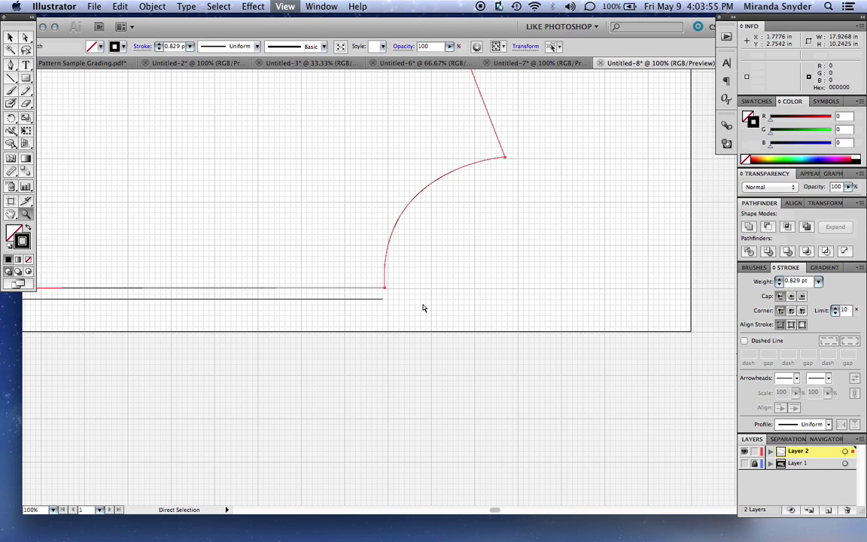
{"action": "key", "text": "super+minus"}
{"action": "key", "text": "super+minus"}
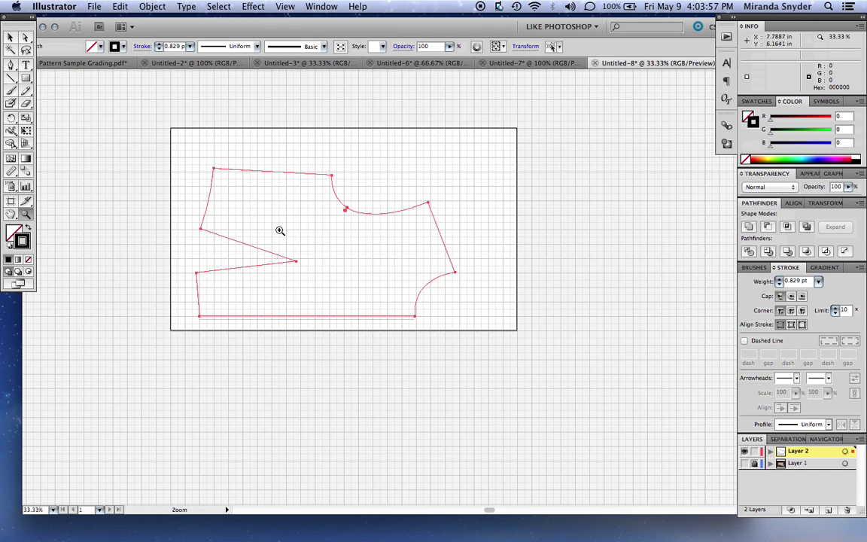
{"action": "left_click_drag", "start_coordinate": [183, 159], "coordinate": [466, 342]}
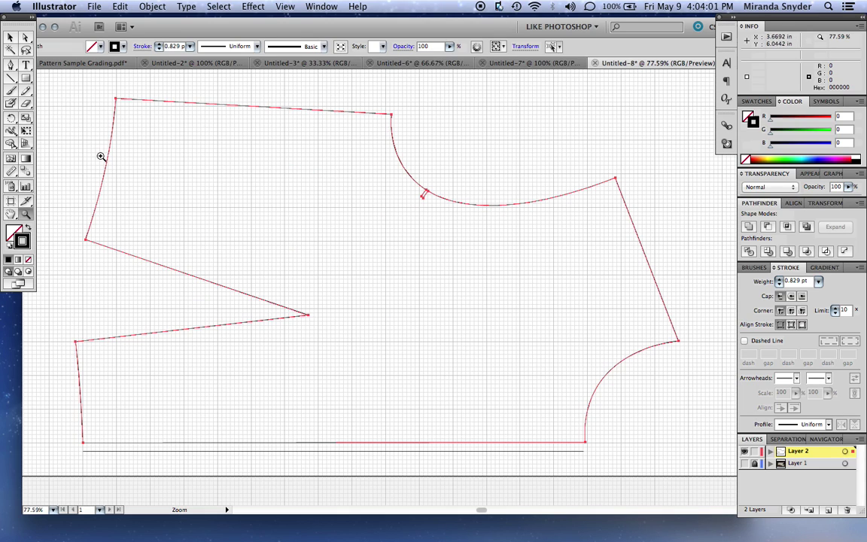
Step: Select everything and scale the outline to about 17.85 × 10.2 in so its corners meet the baseline
{"action": "left_click", "coordinate": [10, 36]}
{"action": "key", "text": "super+a"}
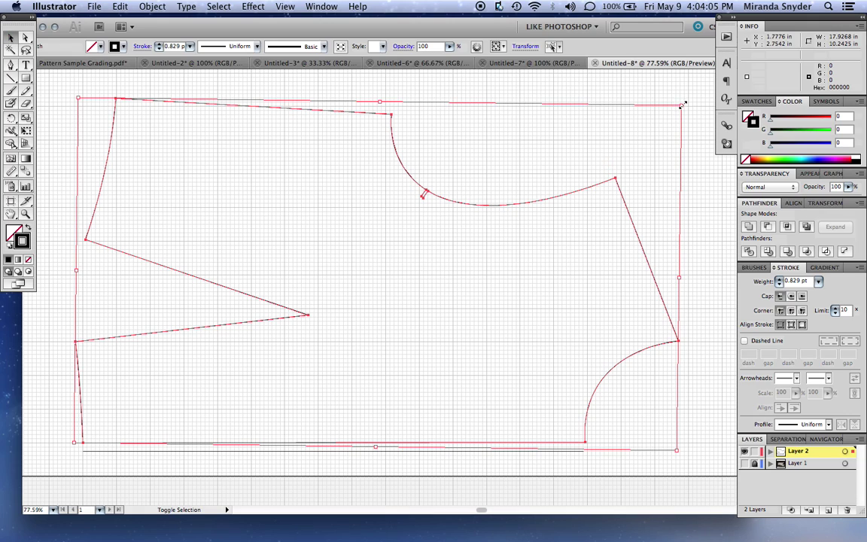
{"action": "left_click_drag", "start_coordinate": [682, 105], "coordinate": [678, 105]}
Step: Zoom in on the bottom-left and lower-right corners to compare them with the baseline ends
{"action": "left_click", "coordinate": [507, 425]}
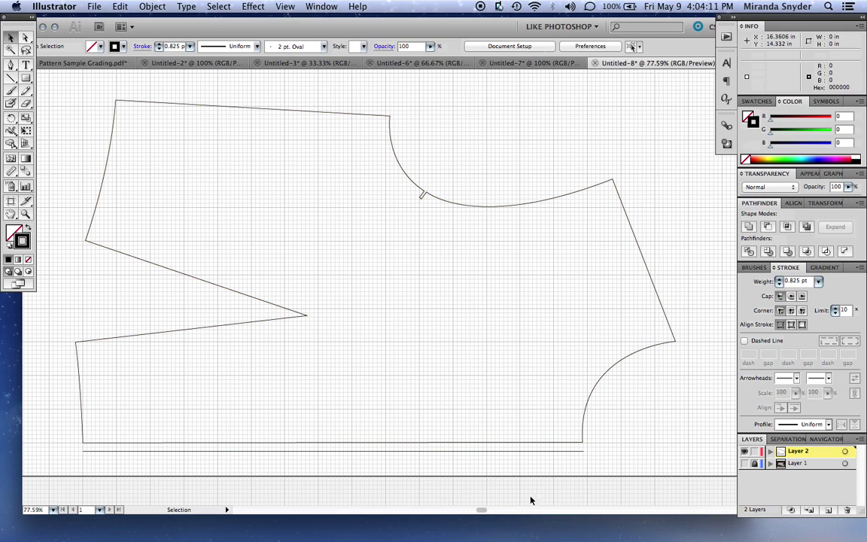
{"action": "left_click", "coordinate": [26, 201]}
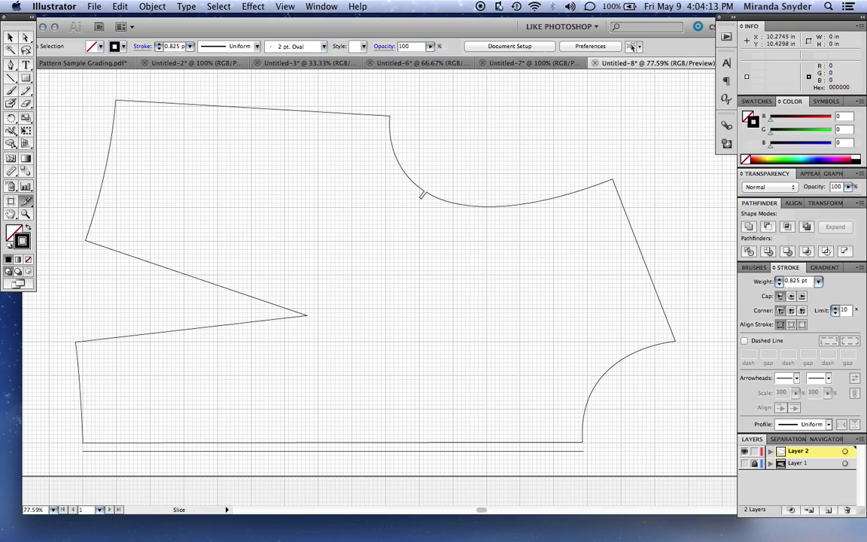
{"action": "left_click", "coordinate": [26, 213]}
{"action": "left_click_drag", "start_coordinate": [66, 417], "coordinate": [107, 467]}
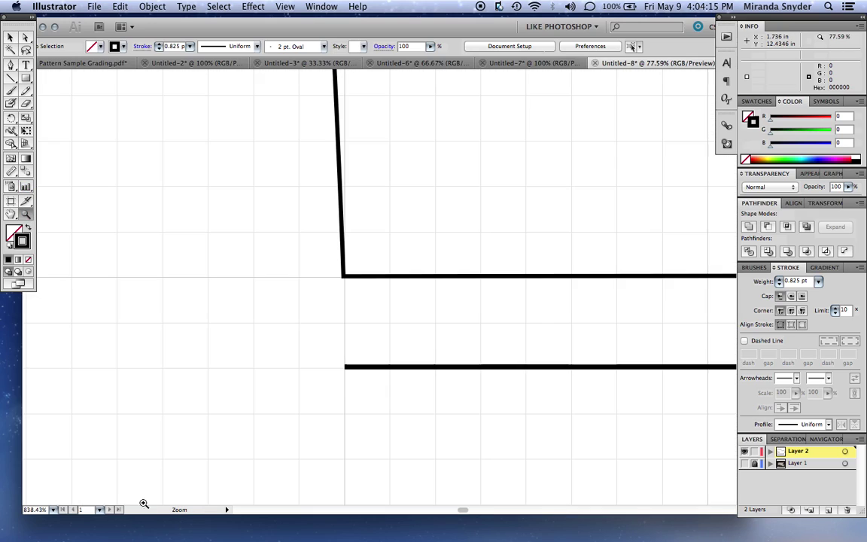
{"action": "double_click", "coordinate": [26, 213]}
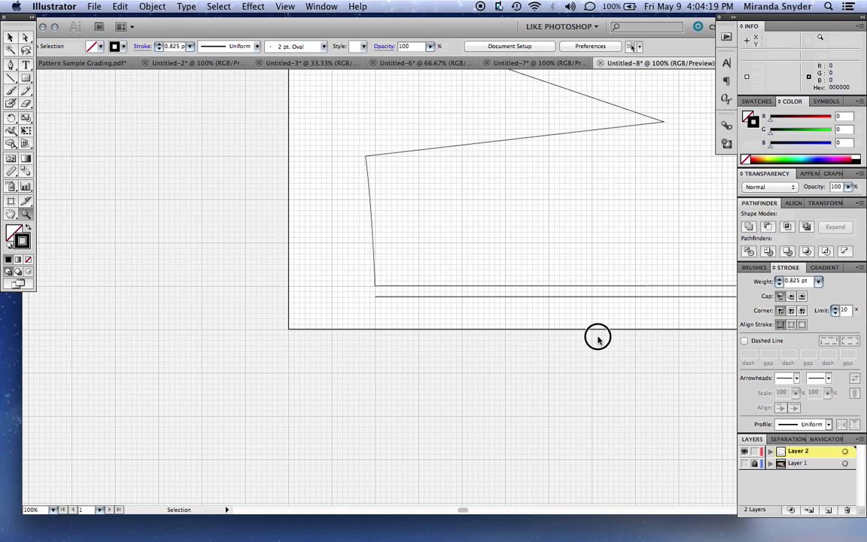
{"action": "left_click_drag", "start_coordinate": [439, 326], "coordinate": [189, 332]}
{"action": "left_click_drag", "start_coordinate": [613, 323], "coordinate": [575, 328]}
{"action": "left_click_drag", "start_coordinate": [588, 295], "coordinate": [588, 320]}
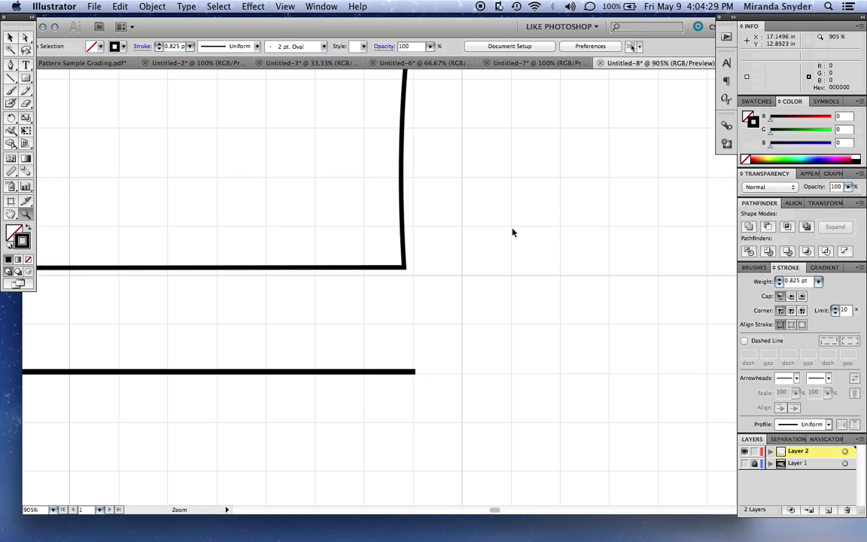
{"action": "key", "text": "super+1"}
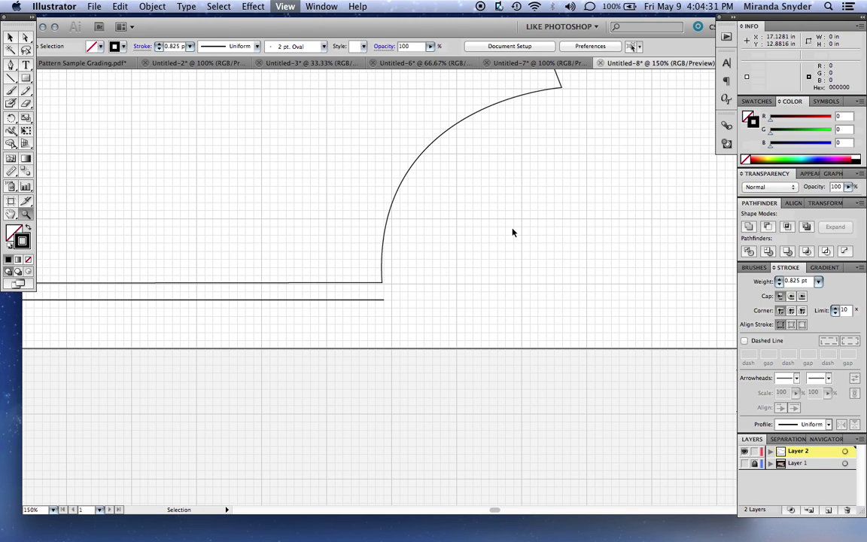
{"action": "key", "text": "super+minus"}
{"action": "key", "text": "super+minus"}
{"action": "key", "text": "super+minus"}
{"action": "key", "text": "super+minus"}
{"action": "key", "text": "super+minus"}
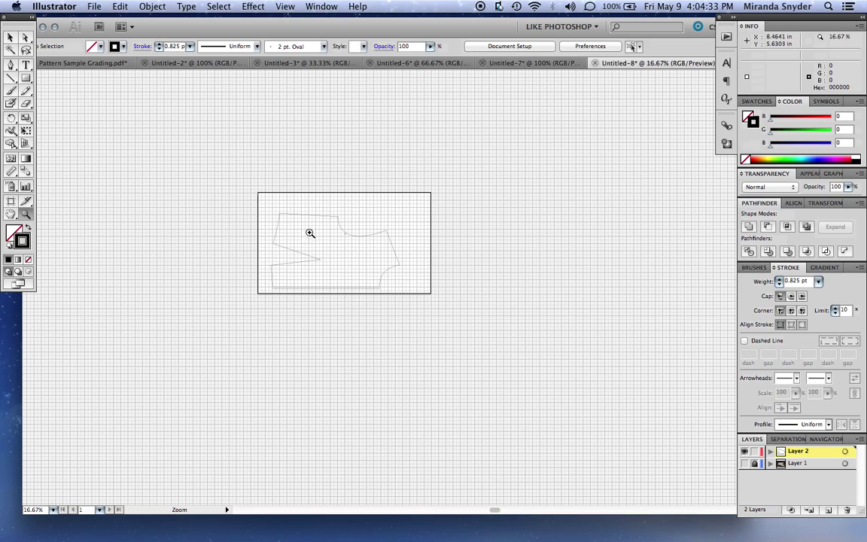
{"action": "left_click_drag", "start_coordinate": [263, 202], "coordinate": [414, 316]}
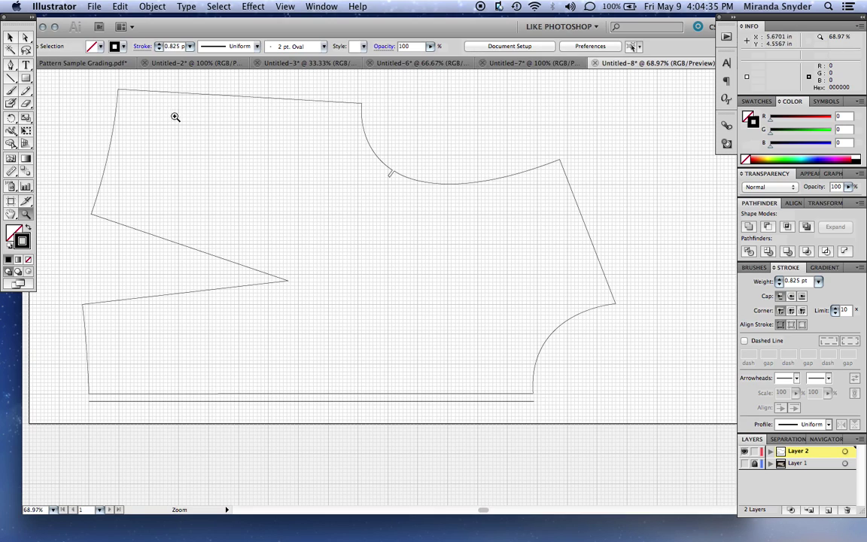
Step: Fine-tune the outline's size from its top-right handle so its lower-right corner sits over the baseline's end
{"action": "left_click", "coordinate": [11, 40]}
{"action": "left_click", "coordinate": [570, 187]}
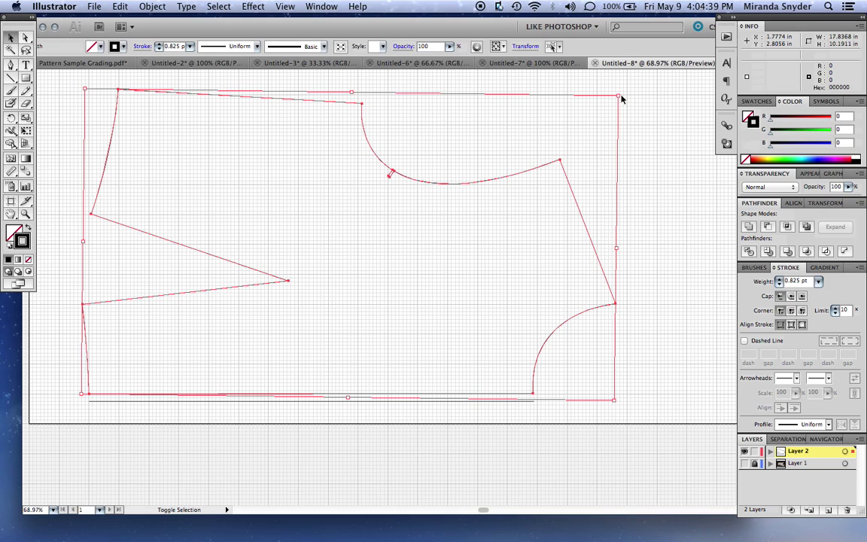
{"action": "left_click_drag", "start_coordinate": [618, 96], "coordinate": [618, 95]}
{"action": "left_click", "coordinate": [558, 430]}
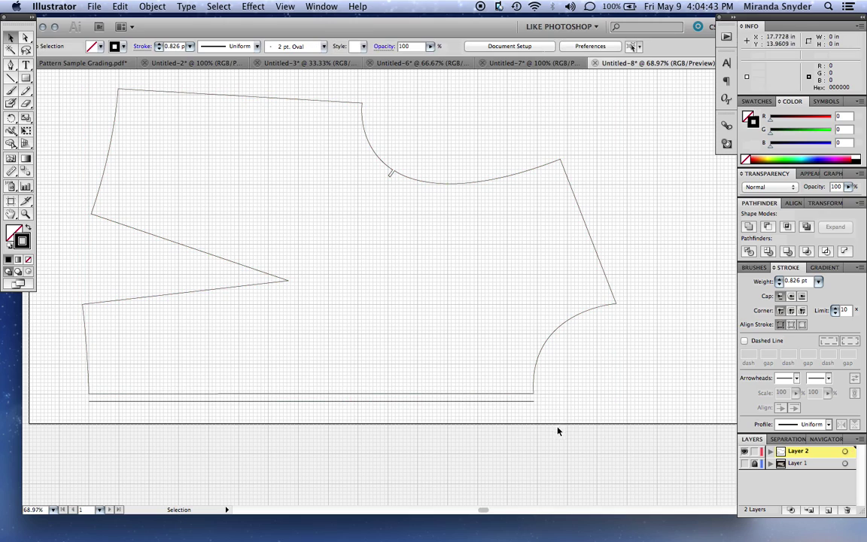
{"action": "key", "text": "z"}
{"action": "left_click_drag", "start_coordinate": [544, 406], "coordinate": [523, 380]}
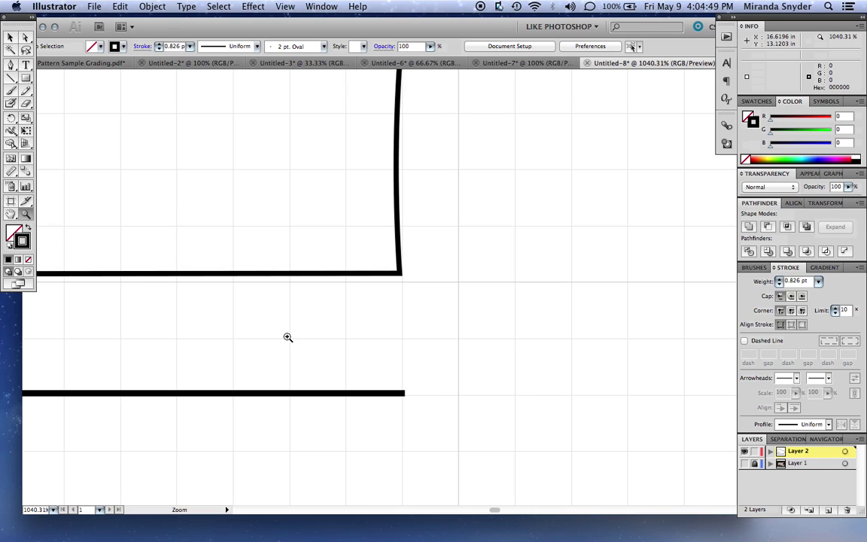
{"action": "key", "text": "super+minus"}
{"action": "key", "text": "super+minus"}
{"action": "key", "text": "super+minus"}
{"action": "key", "text": "super+minus"}
{"action": "key", "text": "super+minus"}
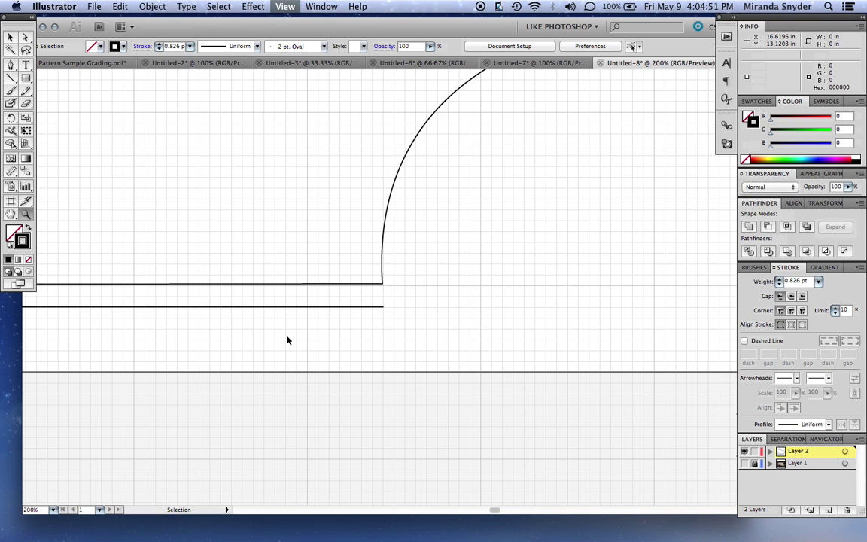
{"action": "key", "text": "super+minus"}
{"action": "key", "text": "super+minus"}
{"action": "key", "text": "super+minus"}
{"action": "key", "text": "super+minus"}
{"action": "key", "text": "super+minus"}
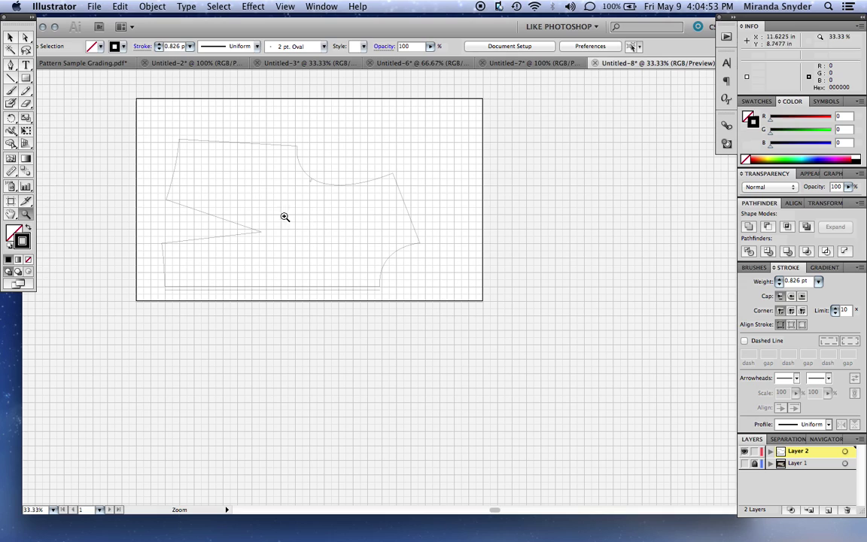
{"action": "left_click_drag", "start_coordinate": [129, 116], "coordinate": [444, 336]}
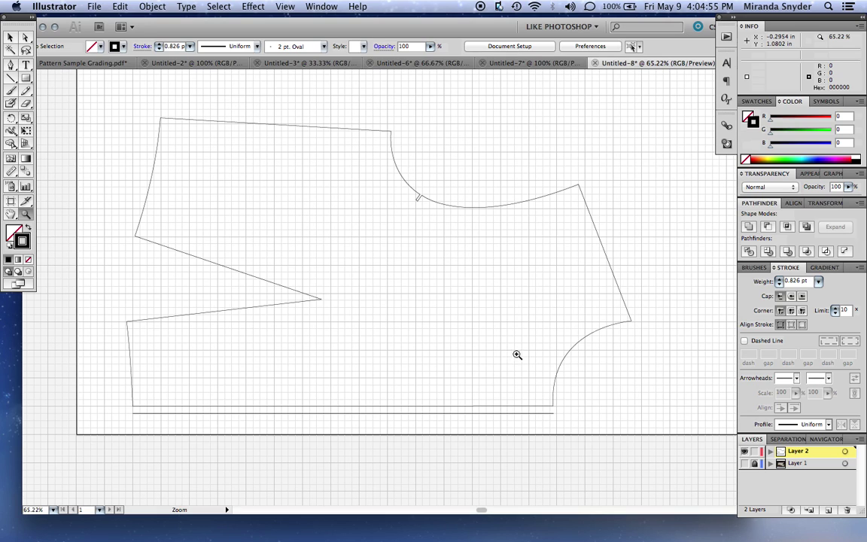
Step: Edit the artboard, pulling its bottom-left corner and top edge in toward the bodice
{"action": "left_click", "coordinate": [508, 45]}
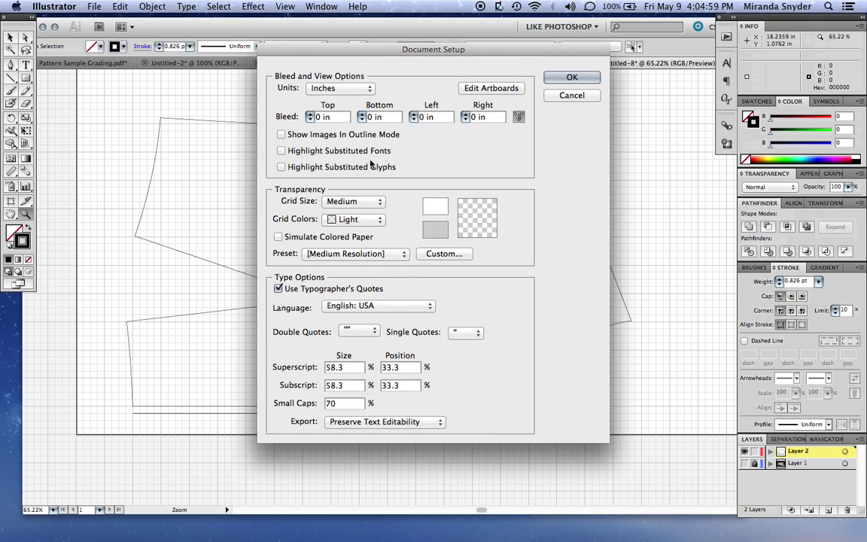
{"action": "left_click", "coordinate": [491, 88]}
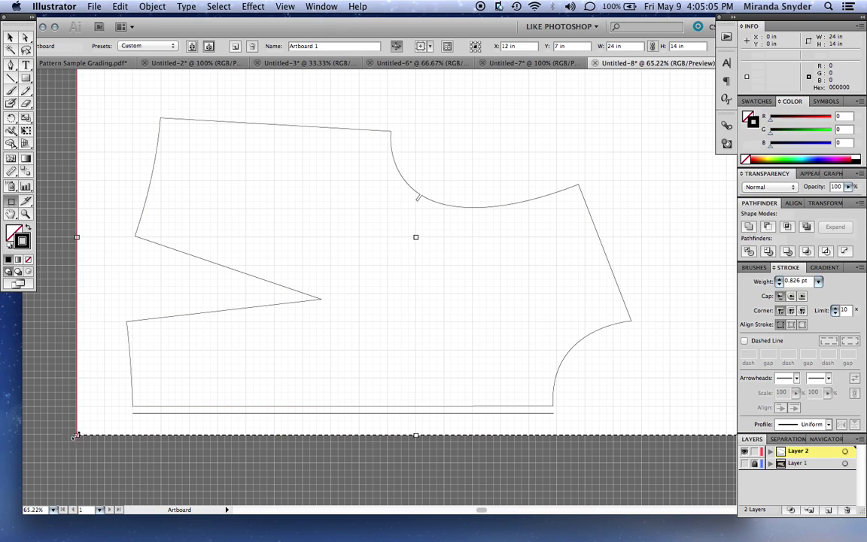
{"action": "left_click_drag", "start_coordinate": [77, 436], "coordinate": [121, 416]}
{"action": "key", "text": "space"}
{"action": "left_click_drag", "start_coordinate": [252, 197], "coordinate": [245, 281]}
{"action": "left_click_drag", "start_coordinate": [115, 110], "coordinate": [116, 176]}
Step: Trim the artboard's top-right and right sides to about 18.14 × 10.71 in, undoing stray artboards
{"action": "left_click_drag", "start_coordinate": [638, 275], "coordinate": [565, 224]}
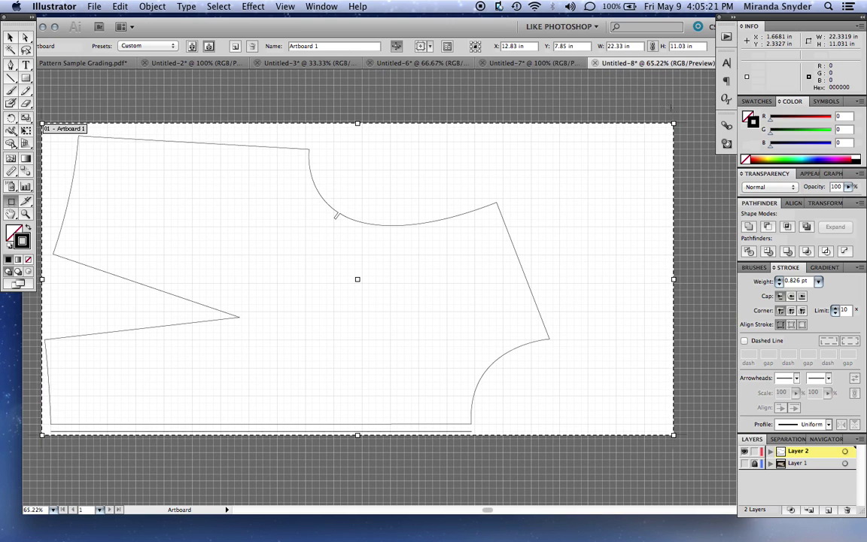
{"action": "left_click_drag", "start_coordinate": [672, 125], "coordinate": [591, 136]}
{"action": "key", "text": "Escape"}
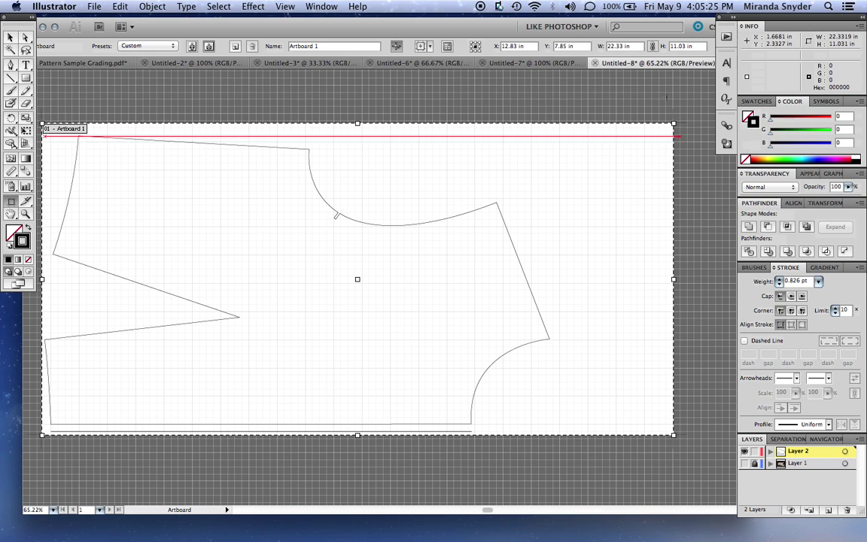
{"action": "left_click_drag", "start_coordinate": [672, 124], "coordinate": [582, 129]}
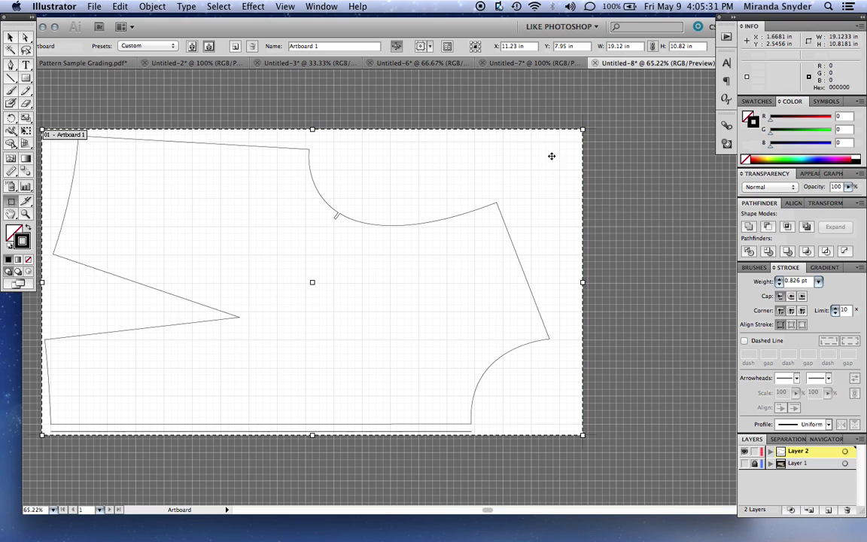
{"action": "left_click_drag", "start_coordinate": [582, 282], "coordinate": [555, 283]}
{"action": "left_click_drag", "start_coordinate": [344, 253], "coordinate": [404, 260]}
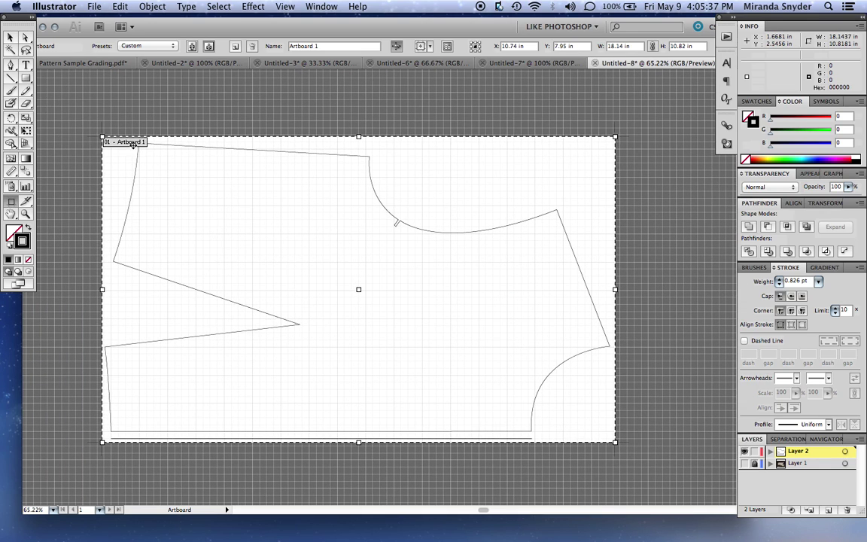
{"action": "left_click_drag", "start_coordinate": [100, 137], "coordinate": [102, 140]}
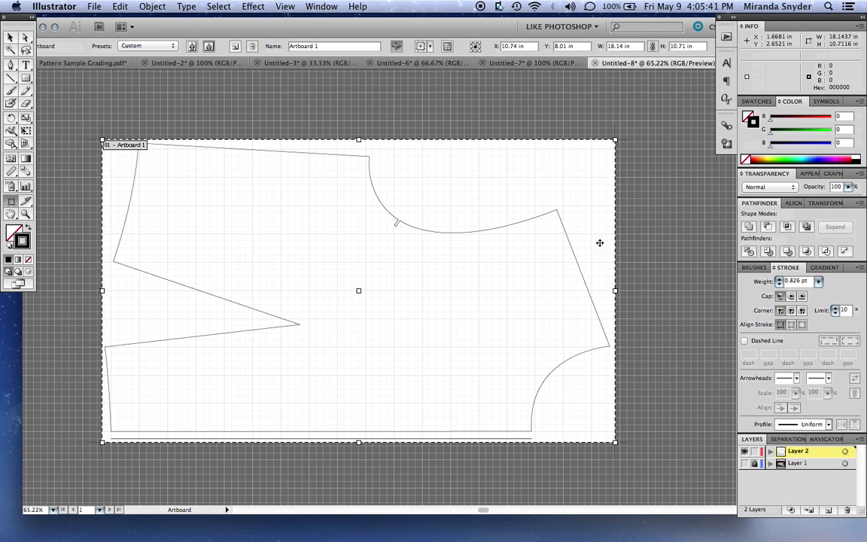
{"action": "left_click_drag", "start_coordinate": [643, 245], "coordinate": [641, 248]}
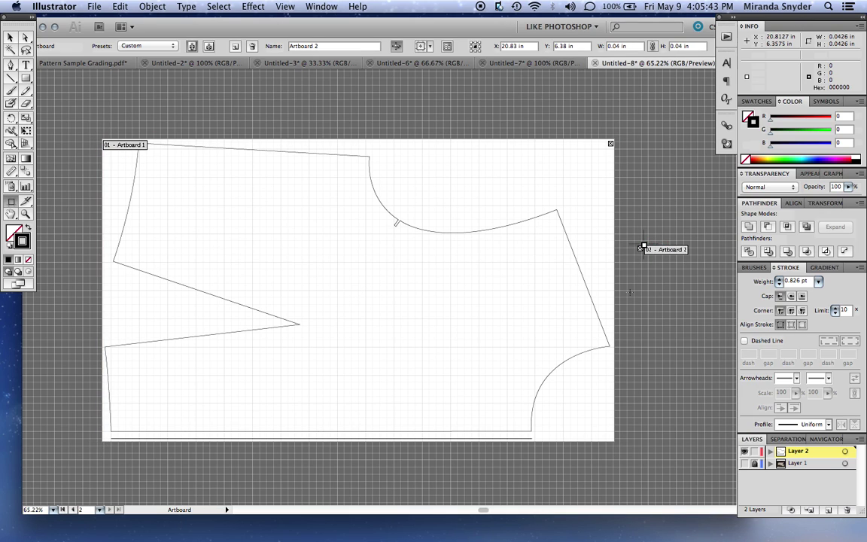
{"action": "key", "text": "super+z"}
{"action": "left_click", "coordinate": [11, 37]}
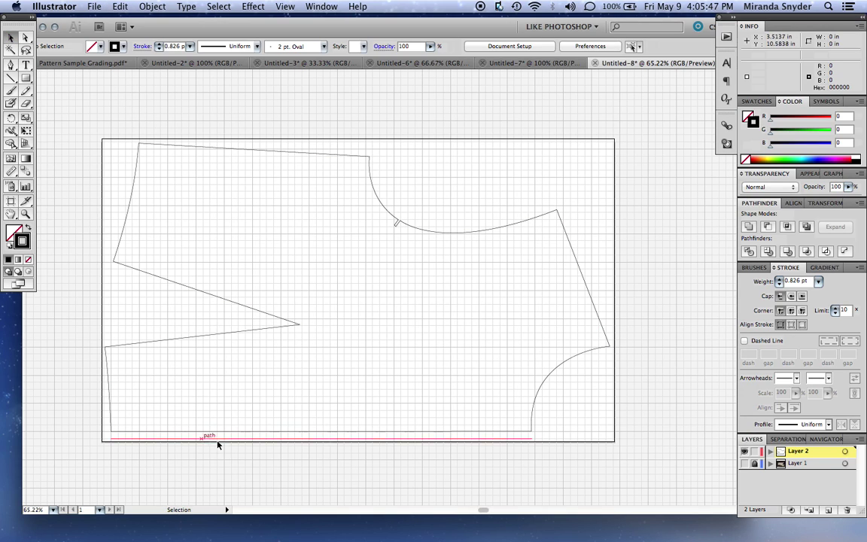
Step: Measure the bodice's bottom edge with the Measure tool, reading 14.8712 in
{"action": "left_click", "coordinate": [221, 440]}
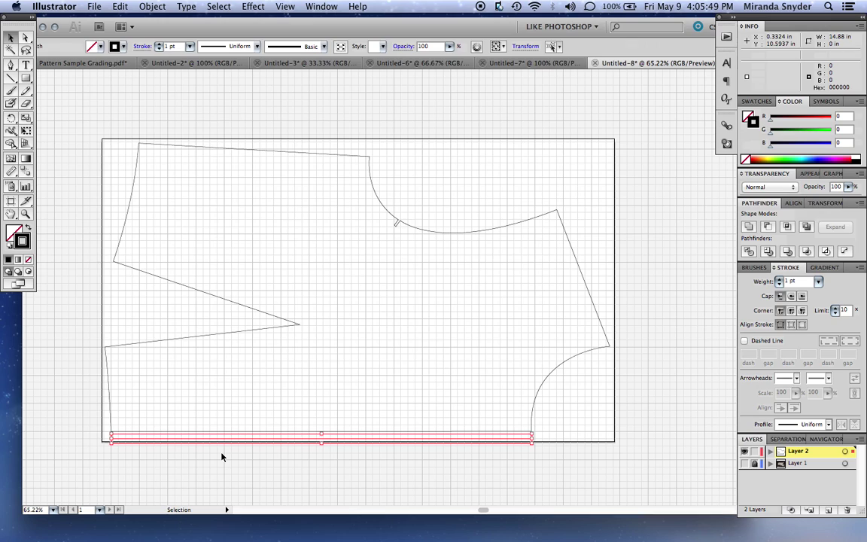
{"action": "left_click", "coordinate": [222, 456]}
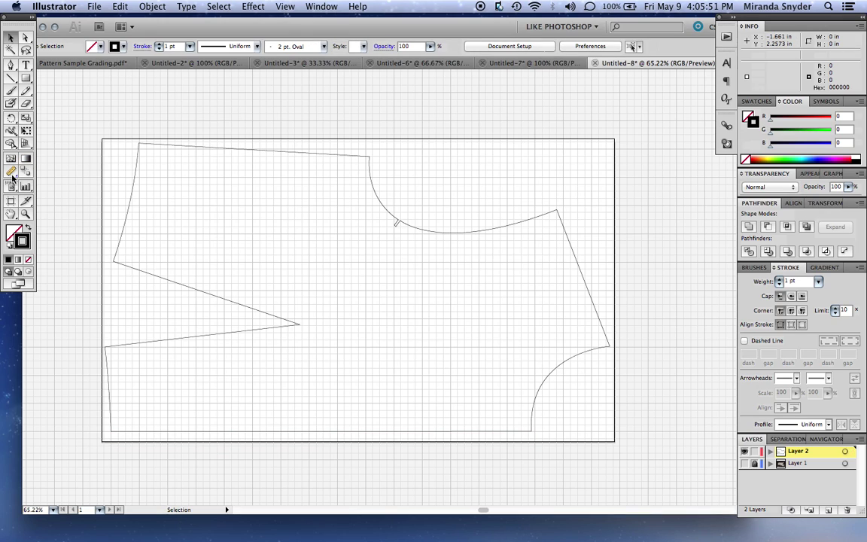
{"action": "left_click", "coordinate": [12, 173]}
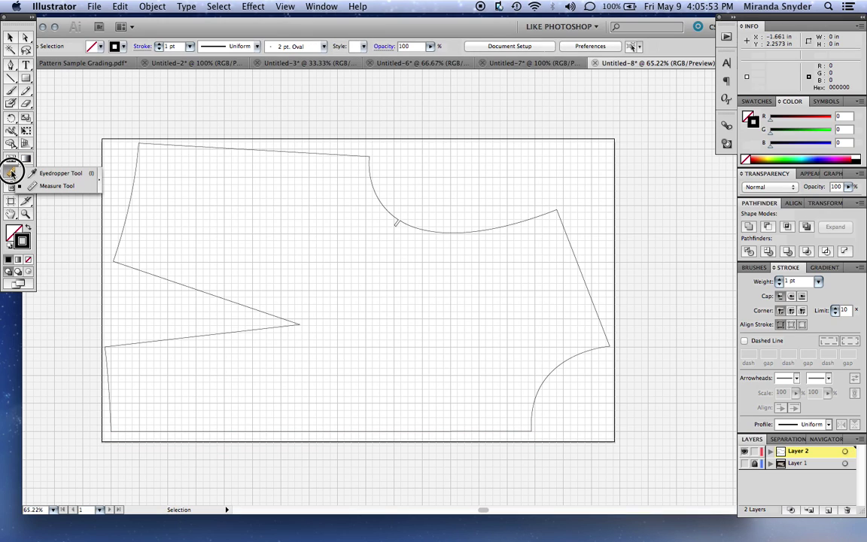
{"action": "left_click_drag", "start_coordinate": [11, 172], "coordinate": [54, 185]}
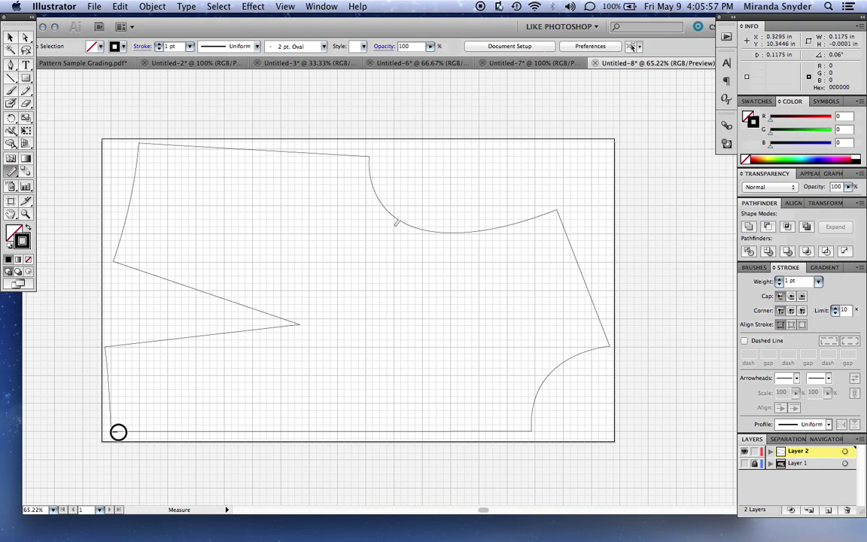
{"action": "left_click_drag", "start_coordinate": [113, 432], "coordinate": [531, 431]}
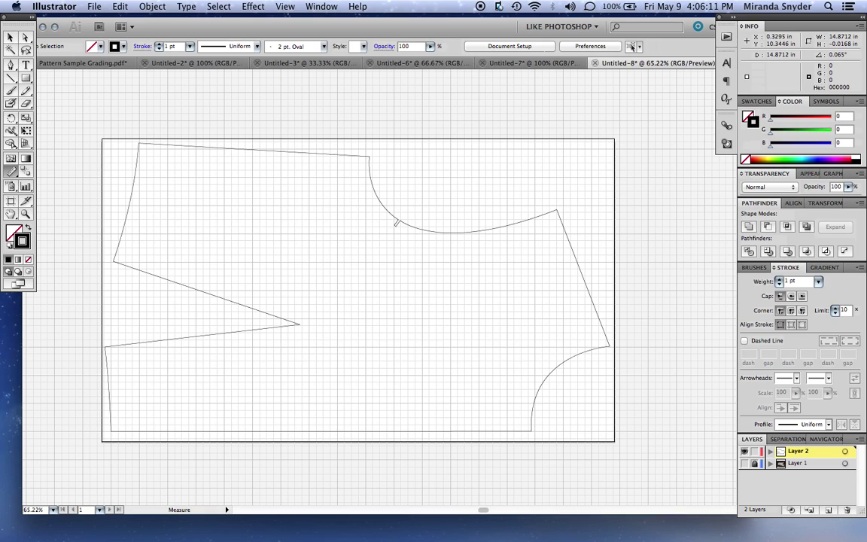
Step: Draw a text frame inside the bodice below the neckline and set it to 24 pt Myriad Pro
{"action": "left_click", "coordinate": [24, 63]}
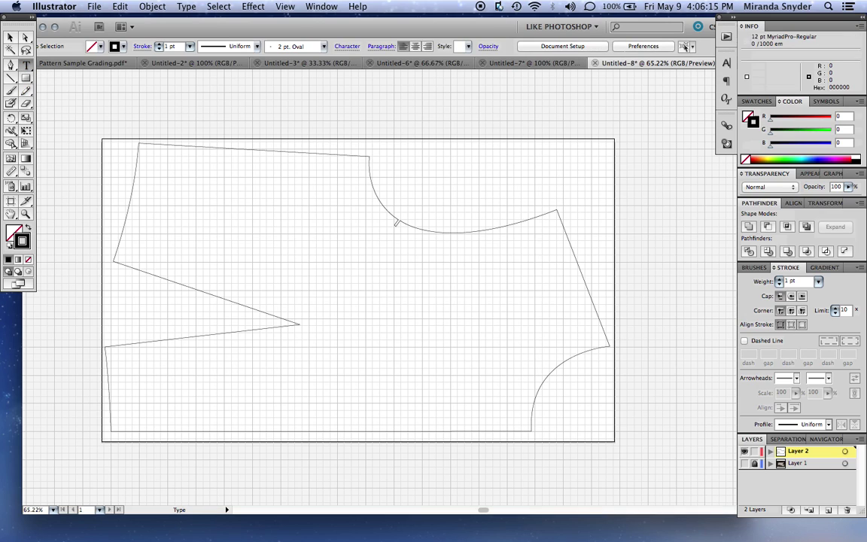
{"action": "left_click_drag", "start_coordinate": [339, 256], "coordinate": [503, 395]}
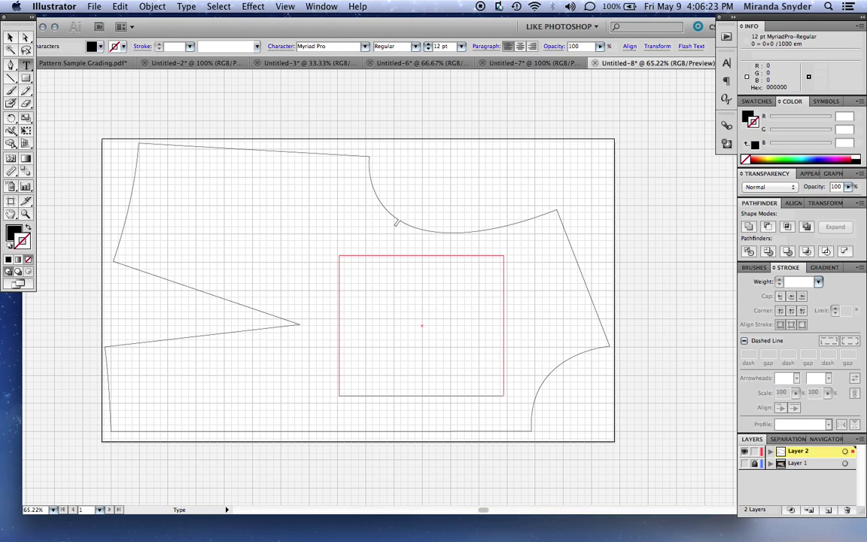
{"action": "left_click", "coordinate": [461, 46]}
{"action": "left_click", "coordinate": [454, 148]}
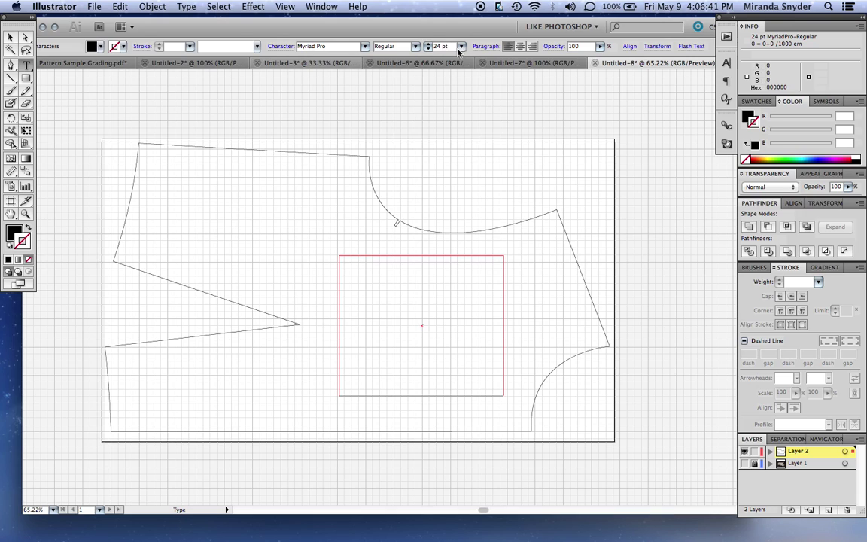
{"action": "left_click_drag", "start_coordinate": [450, 48], "coordinate": [431, 47]}
Step: Type the style number #050914 and a second line reading BASIC BODICE BLOCK in the label
{"action": "left_click", "coordinate": [382, 275]}
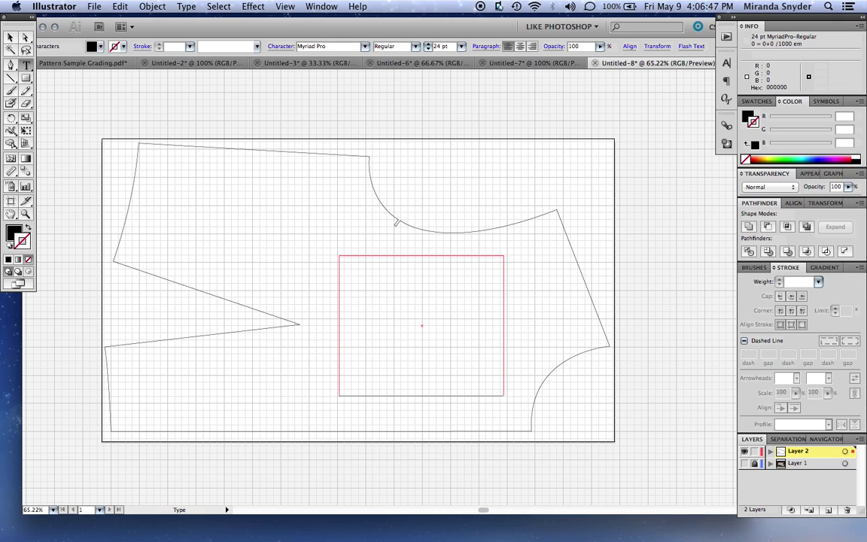
{"action": "type", "text": "#"}
{"action": "type", "text": "0509"}
{"action": "type", "text": "14"}
{"action": "key", "text": "Return"}
{"action": "type", "text": "FRONT BODICE BLOCK"}
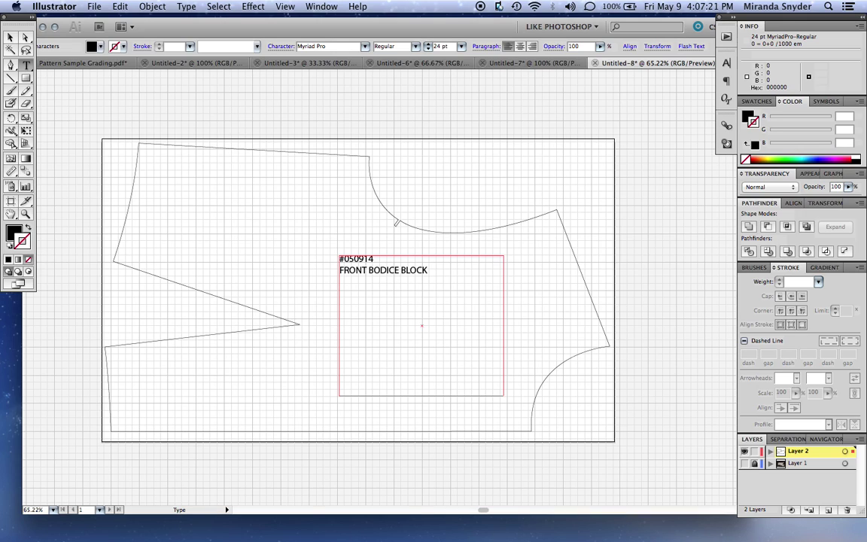
{"action": "left_click_drag", "start_coordinate": [428, 270], "coordinate": [323, 268]}
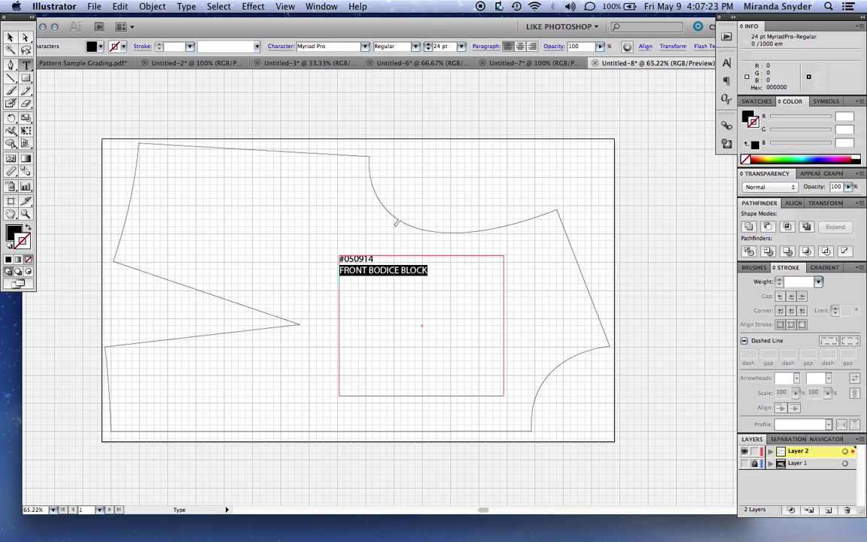
{"action": "key", "text": "BackSpace"}
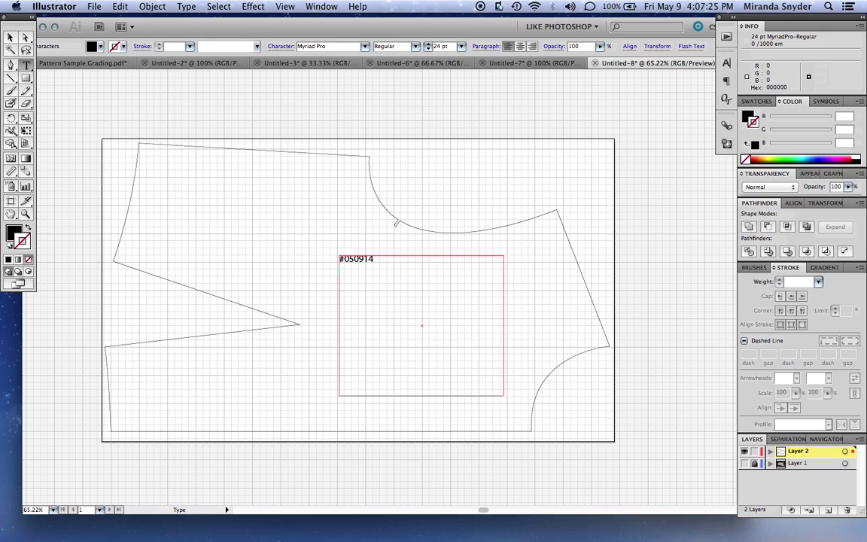
{"action": "type", "text": "BASIC BODIC"}
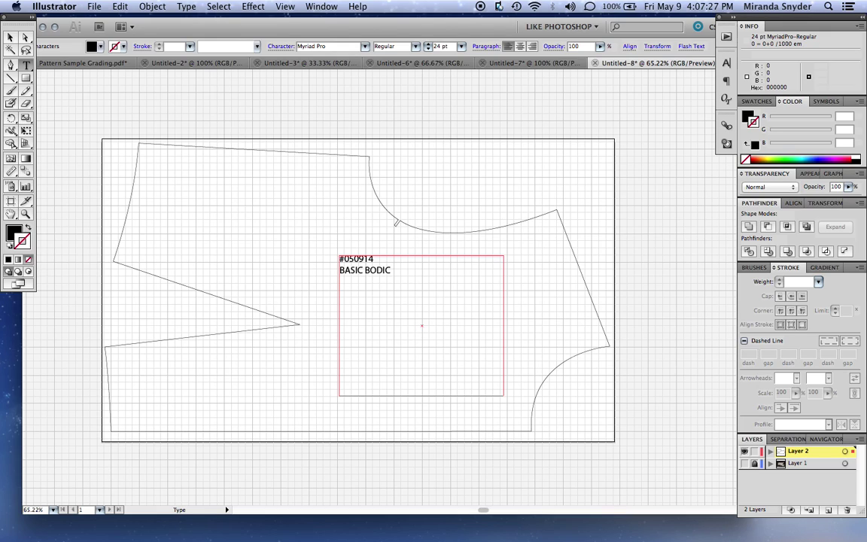
{"action": "type", "text": "E BLOCK"}
Step: Add the lines FRONT and CUT 2 SELF below BASIC BODICE BLOCK
{"action": "key", "text": "Return"}
{"action": "type", "text": "FRONT"}
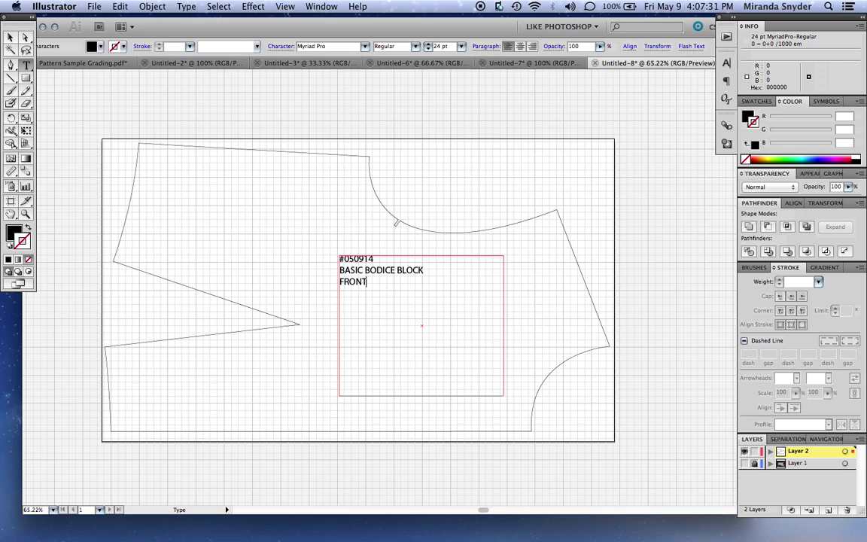
{"action": "key", "text": "Return"}
{"action": "type", "text": "CUT 2 SE;LF"}
{"action": "left_click", "coordinate": [95, 64]}
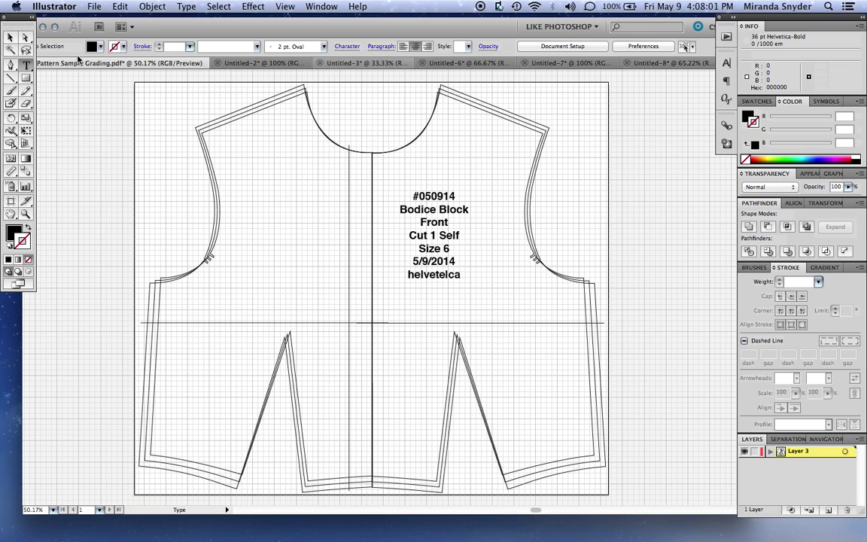
{"action": "left_click", "coordinate": [271, 63]}
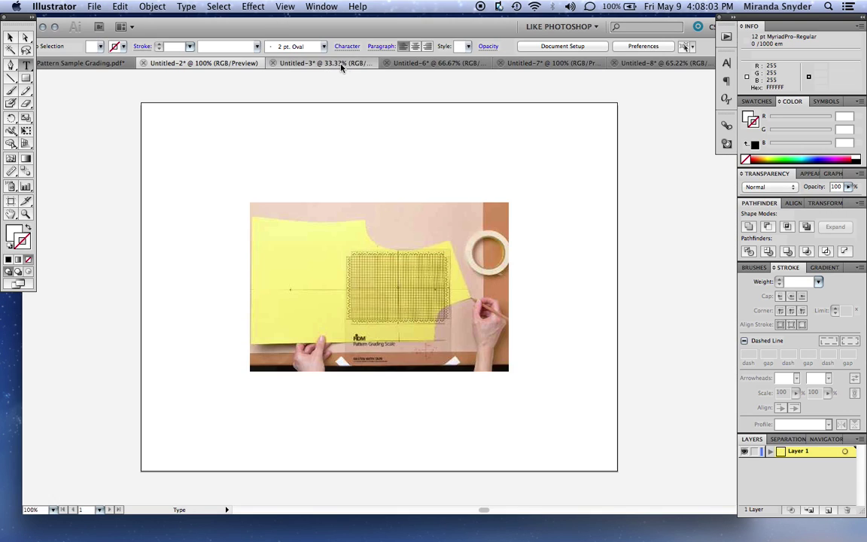
{"action": "left_click", "coordinate": [343, 66]}
{"action": "left_click", "coordinate": [459, 64]}
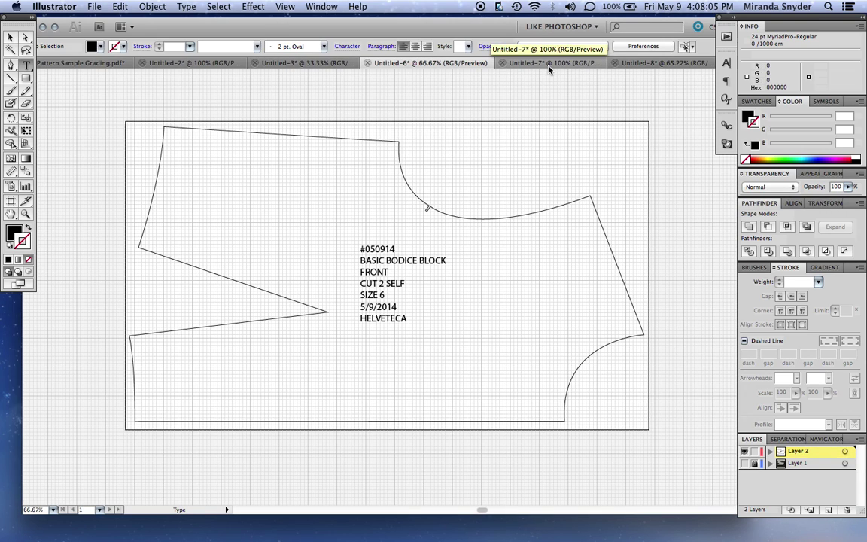
{"action": "left_click", "coordinate": [549, 63]}
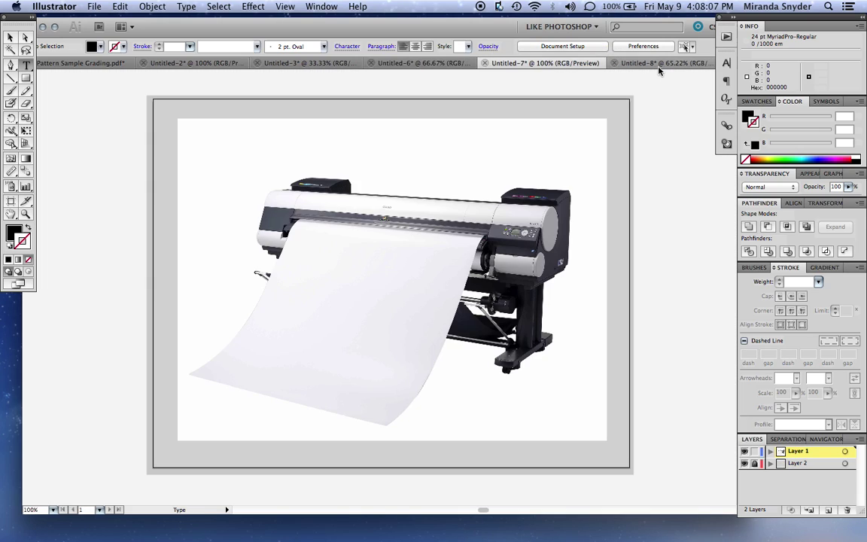
{"action": "left_click", "coordinate": [640, 63]}
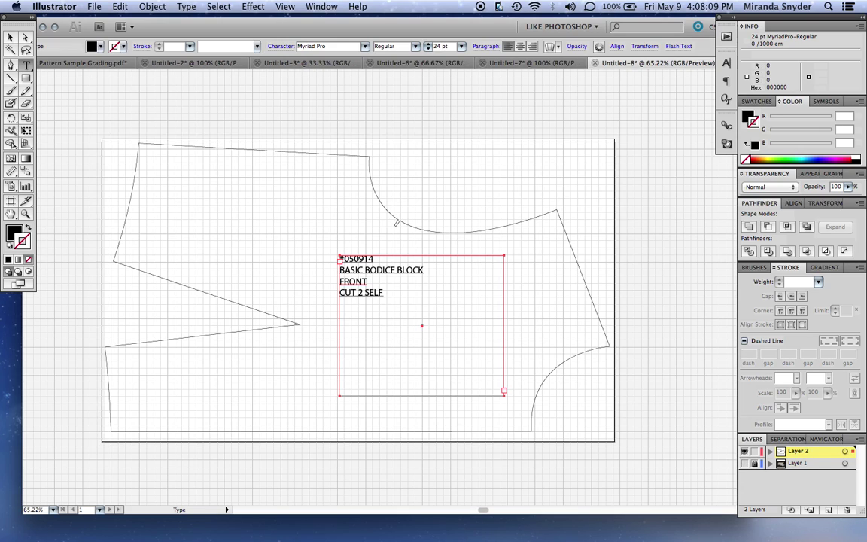
{"action": "left_click", "coordinate": [384, 292]}
Step: Add SIZE 6, 05/09/2014 and HELVETECA as new label lines under CUT 2 SELF
{"action": "triple_click", "coordinate": [380, 292]}
{"action": "left_click", "coordinate": [384, 292]}
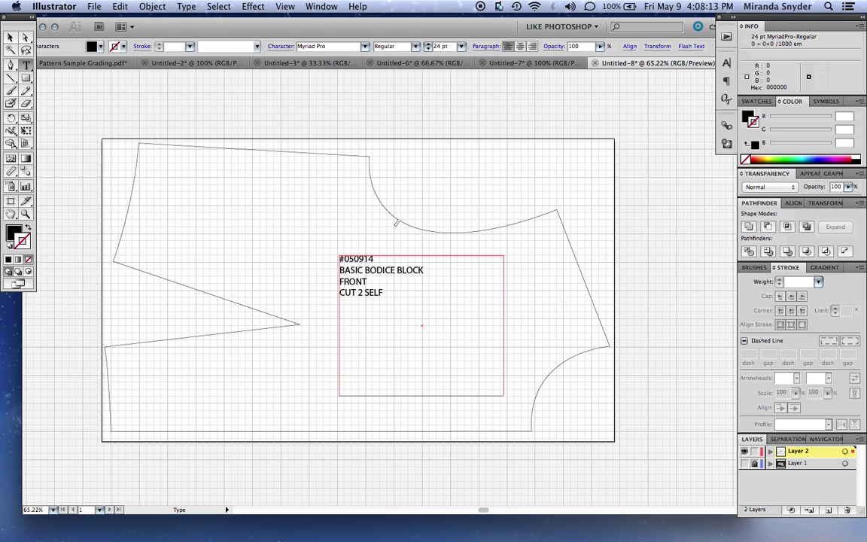
{"action": "key", "text": "Return"}
{"action": "type", "text": "SIZE 6"}
{"action": "key", "text": "Return"}
{"action": "type", "text": "05/09/2014"}
{"action": "key", "text": "Return"}
{"action": "type", "text": "HEV"}
{"action": "key", "text": "BackSpace"}
{"action": "type", "text": "LVETEICA"}
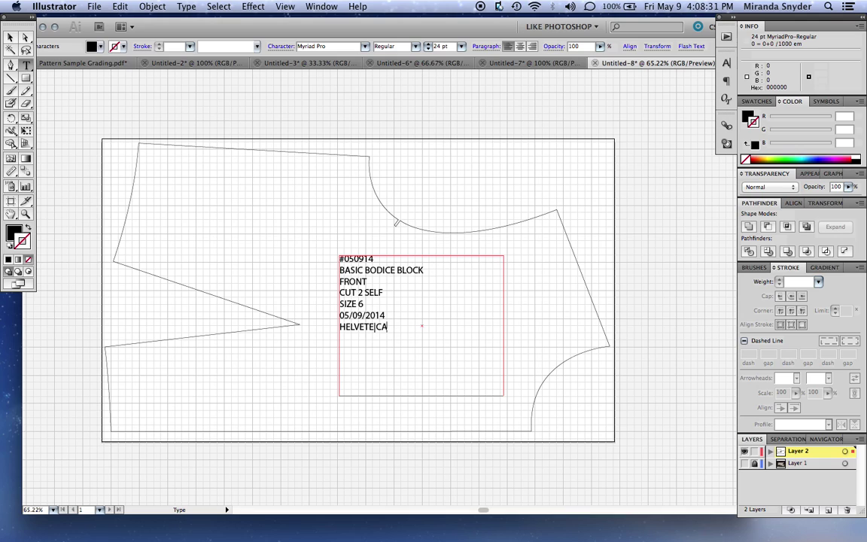
{"action": "left_click_drag", "start_coordinate": [368, 325], "coordinate": [287, 230]}
Step: Set the selected label text to Helvetica Bold
{"action": "left_click", "coordinate": [331, 47]}
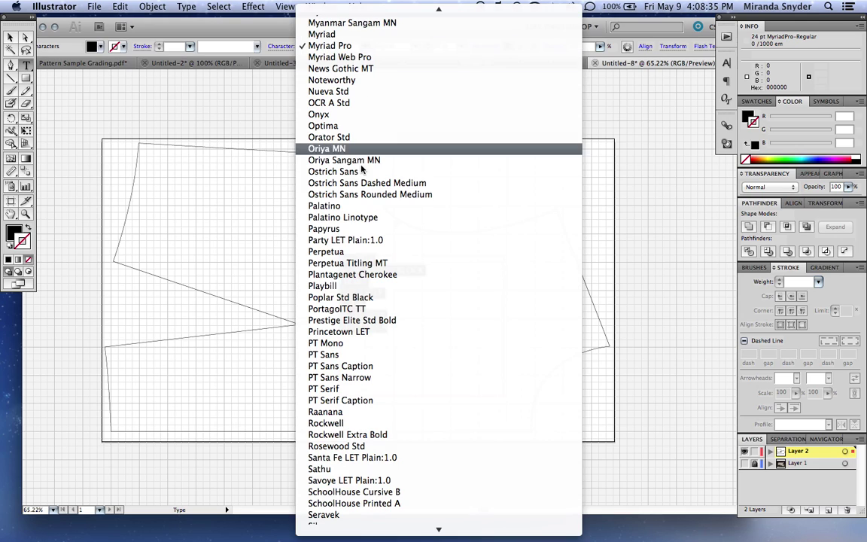
{"action": "scroll", "coordinate": [340, 292], "scroll_direction": "up", "scroll_amount": 5}
{"action": "scroll", "coordinate": [339, 292], "scroll_direction": "up", "scroll_amount": 20}
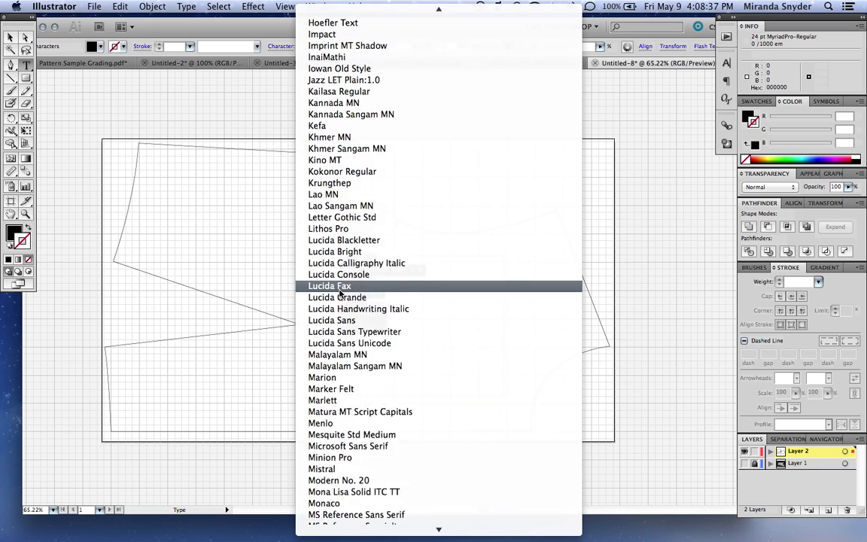
{"action": "scroll", "coordinate": [339, 292], "scroll_direction": "up", "scroll_amount": 14}
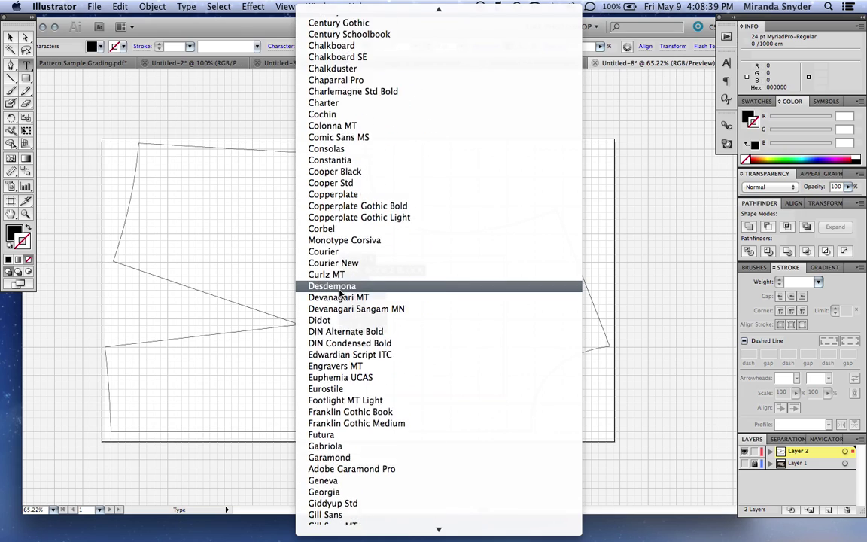
{"action": "scroll", "coordinate": [339, 292], "scroll_direction": "down", "scroll_amount": 17}
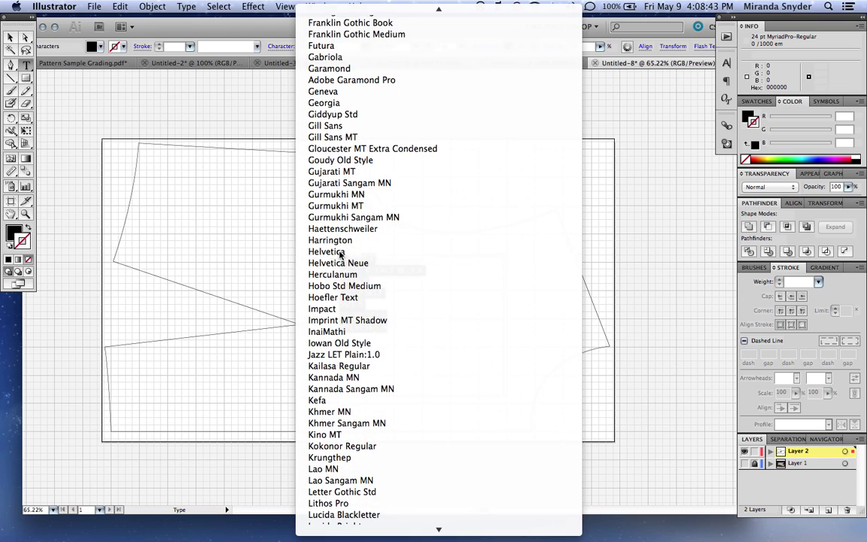
{"action": "left_click", "coordinate": [335, 251]}
{"action": "left_click", "coordinate": [415, 46]}
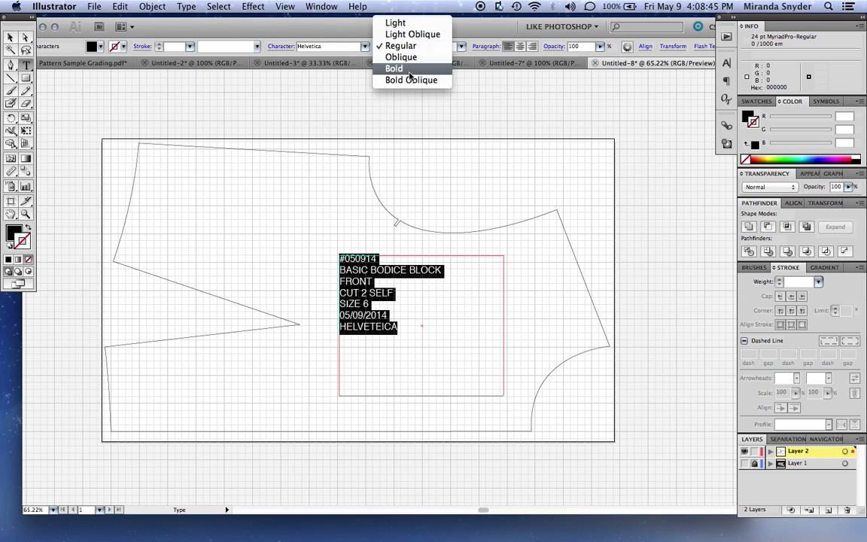
{"action": "left_click", "coordinate": [397, 70]}
{"action": "key", "text": "Escape"}
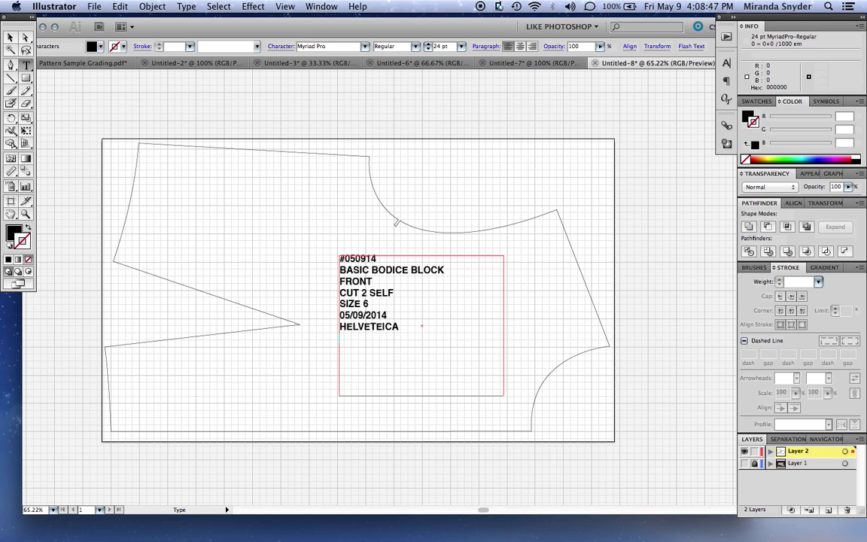
Step: Shrink the label's text frame closer to the text and deselect
{"action": "left_click", "coordinate": [11, 37]}
{"action": "left_click", "coordinate": [361, 299]}
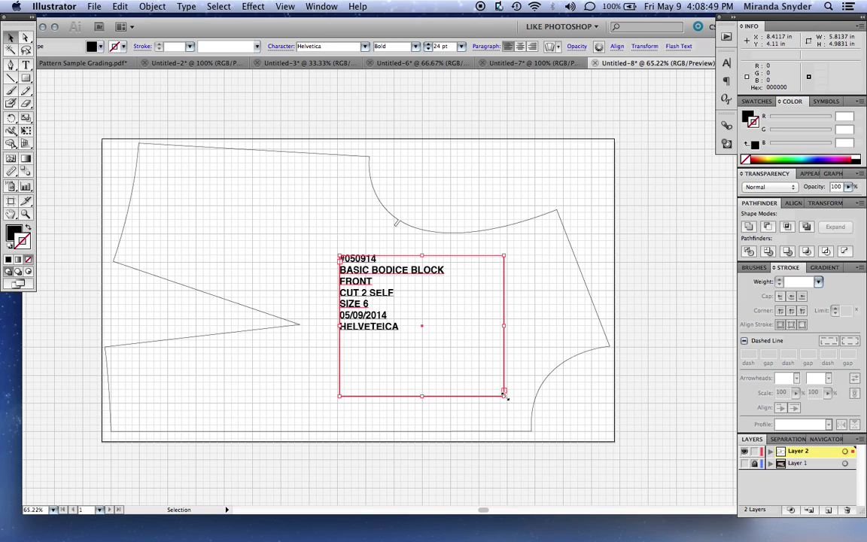
{"action": "left_click_drag", "start_coordinate": [503, 392], "coordinate": [463, 367]}
{"action": "left_click", "coordinate": [508, 300]}
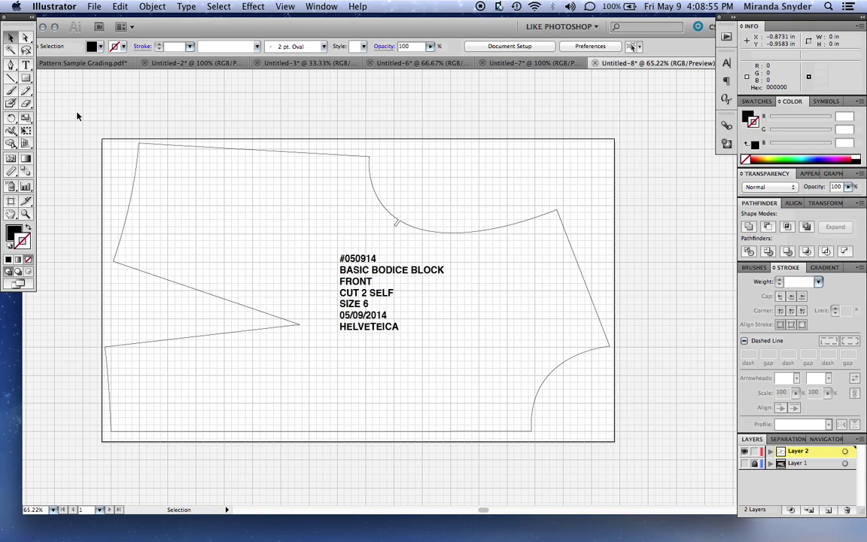
Step: Group the traced bodice outline and its label with Cmd+G, then deselect
{"action": "left_click_drag", "start_coordinate": [77, 112], "coordinate": [658, 519]}
{"action": "key", "text": "super+g"}
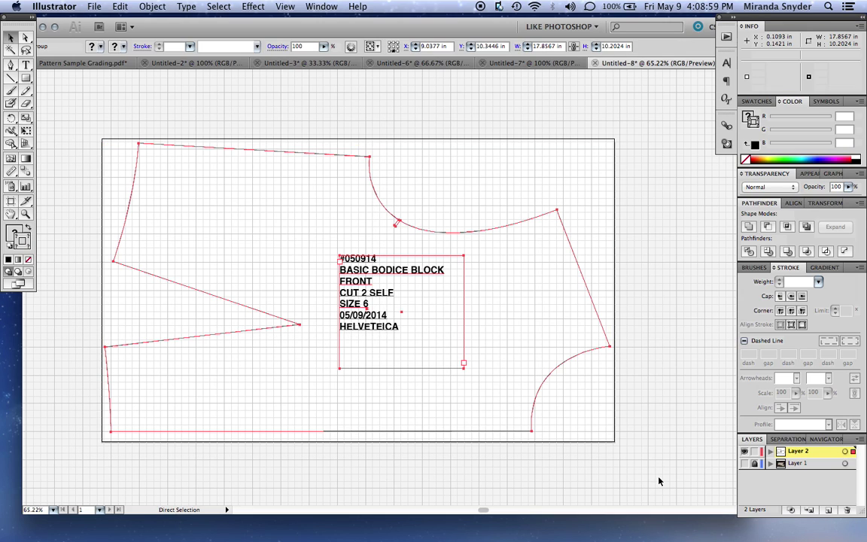
{"action": "left_click", "coordinate": [152, 7]}
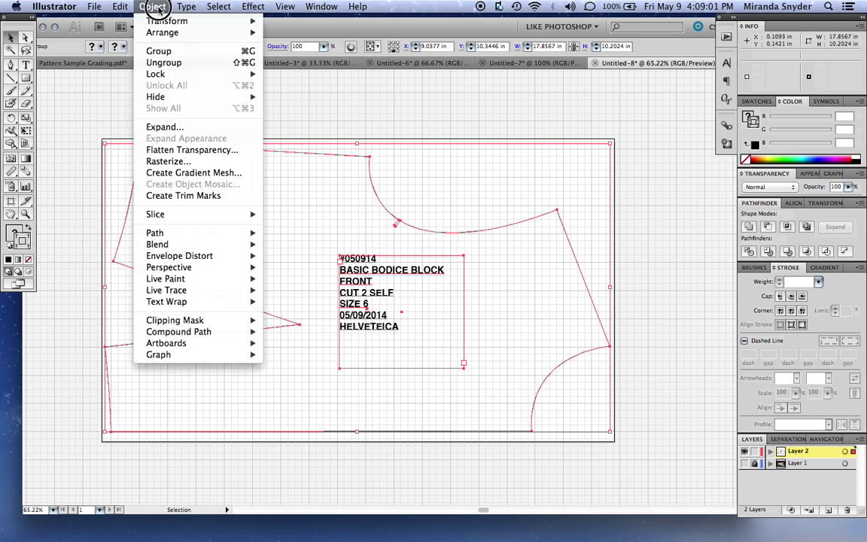
{"action": "left_click", "coordinate": [430, 94]}
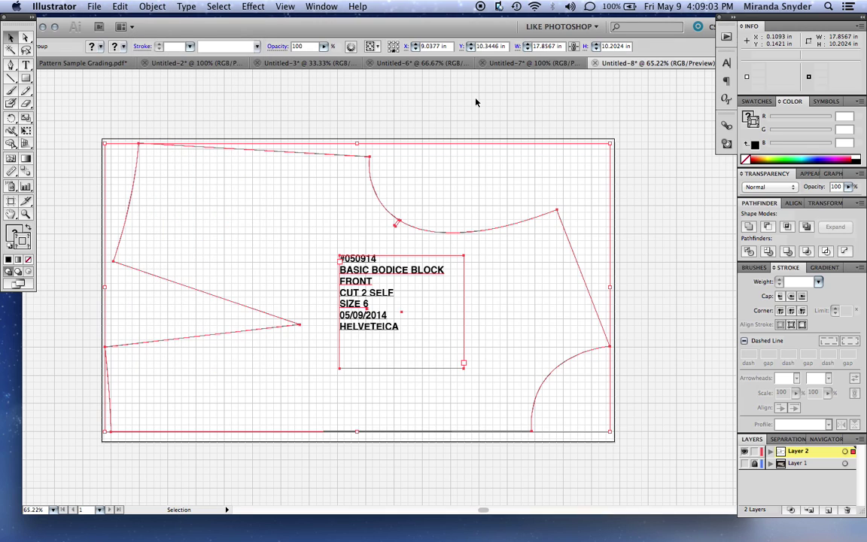
{"action": "left_click", "coordinate": [152, 7]}
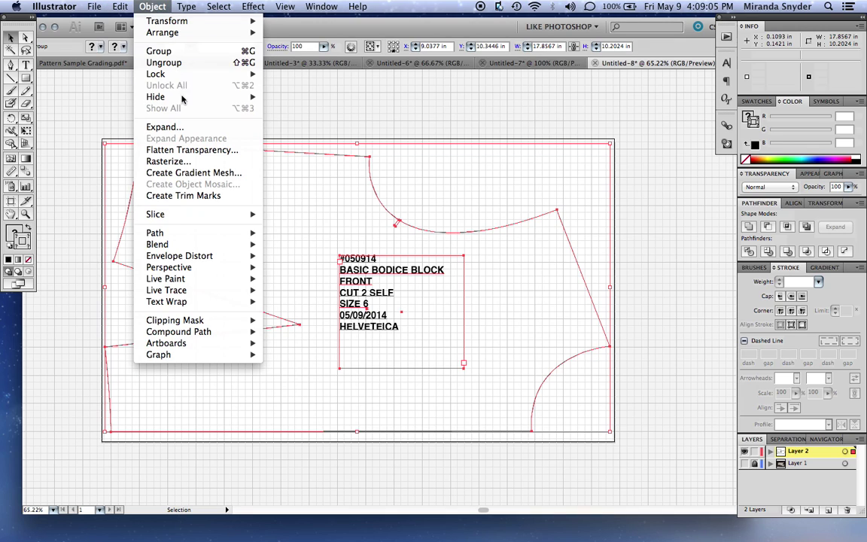
{"action": "left_click", "coordinate": [402, 120]}
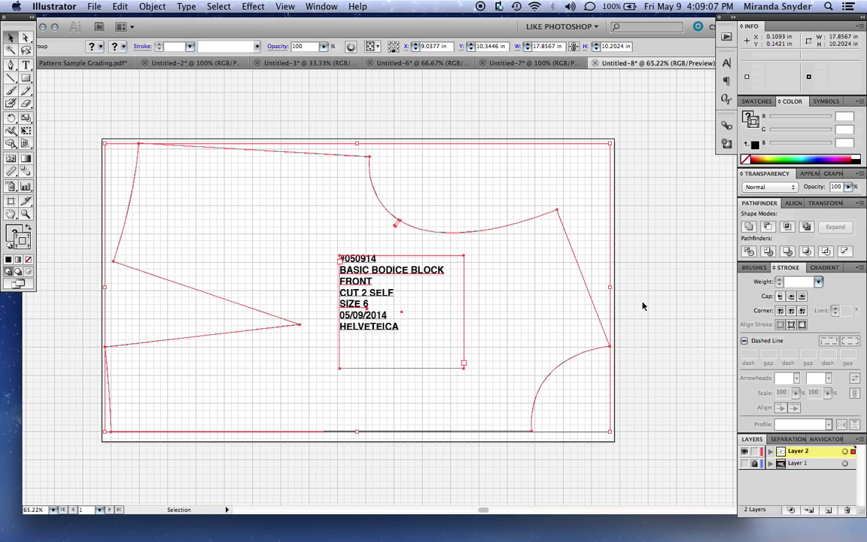
{"action": "left_click", "coordinate": [681, 327]}
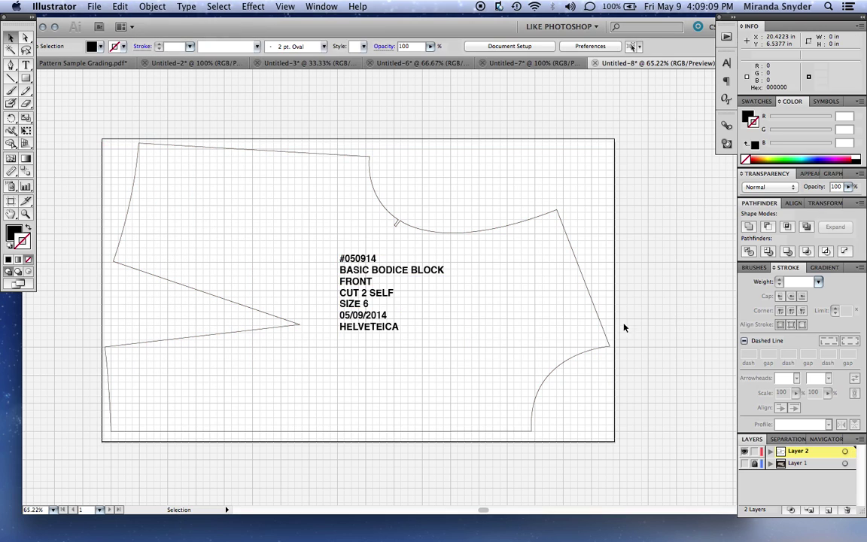
Step: Delete the template layer, Layer 1, and confirm removing its artwork
{"action": "left_click", "coordinate": [761, 464]}
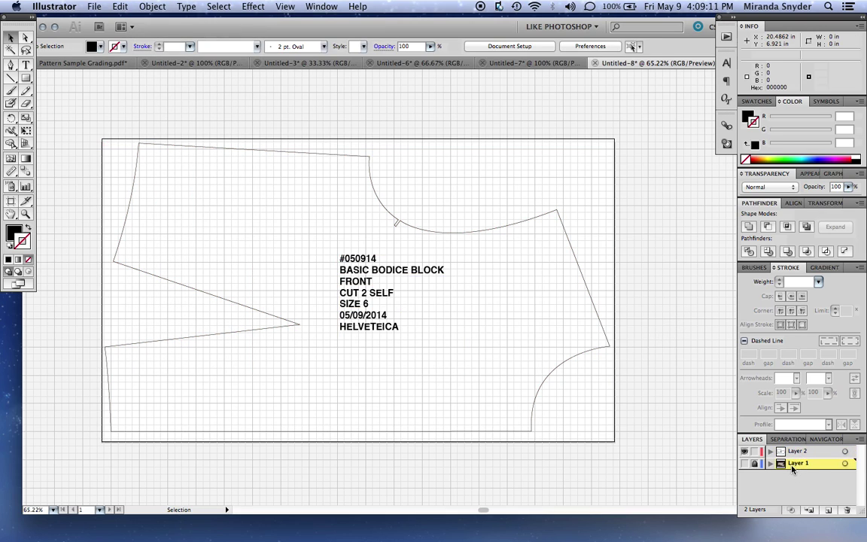
{"action": "left_click", "coordinate": [845, 510]}
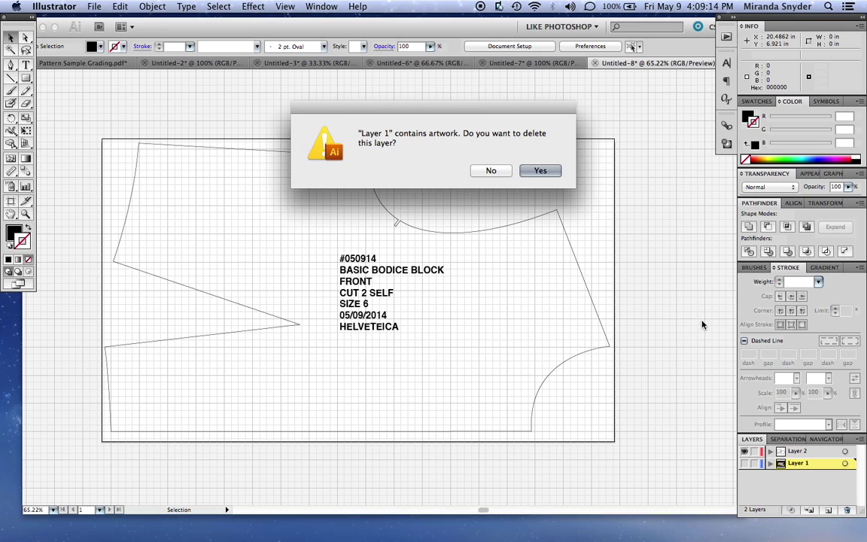
{"action": "left_click", "coordinate": [541, 172]}
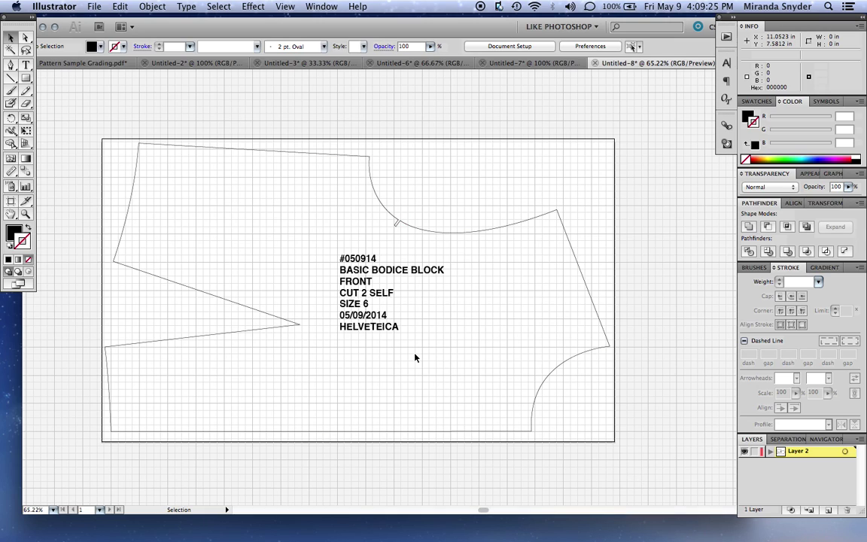
Step: Check the bodice label, then switch to the Pattern Sample Grading.pdf document
{"action": "left_click", "coordinate": [365, 309]}
{"action": "left_click", "coordinate": [459, 319]}
{"action": "left_click", "coordinate": [83, 63]}
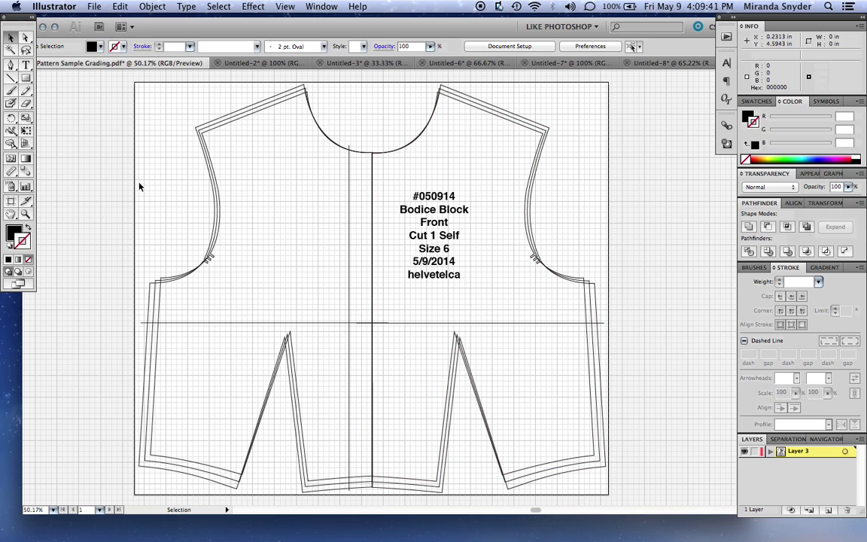
{"action": "scroll", "coordinate": [139, 186], "scroll_direction": "left", "scroll_amount": 2}
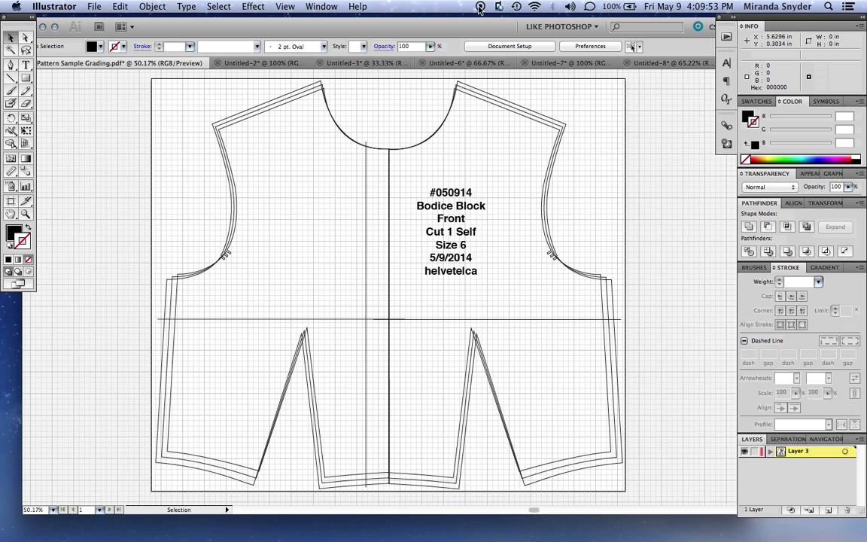
Step: Look through the Untitled-2, -3, -6 and -7 documents, ending back on Untitled-8
{"action": "left_click", "coordinate": [271, 63]}
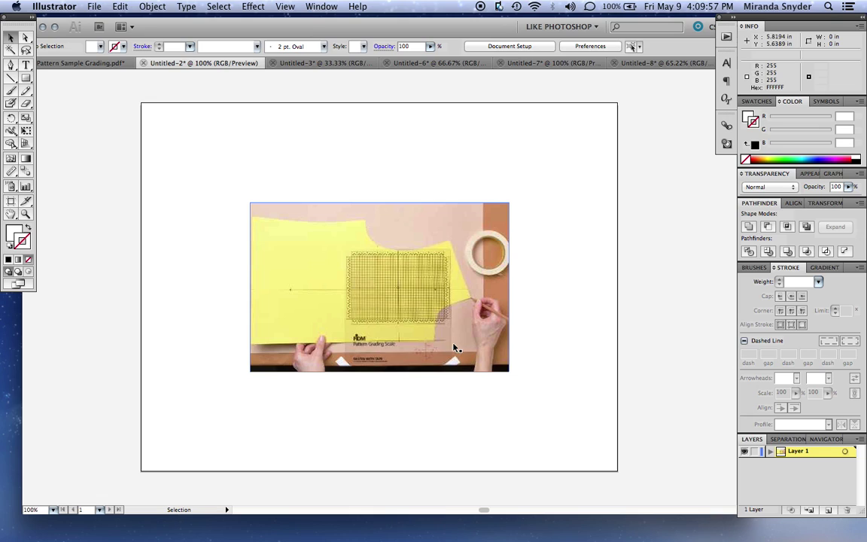
{"action": "left_click", "coordinate": [406, 168]}
{"action": "left_click", "coordinate": [319, 68]}
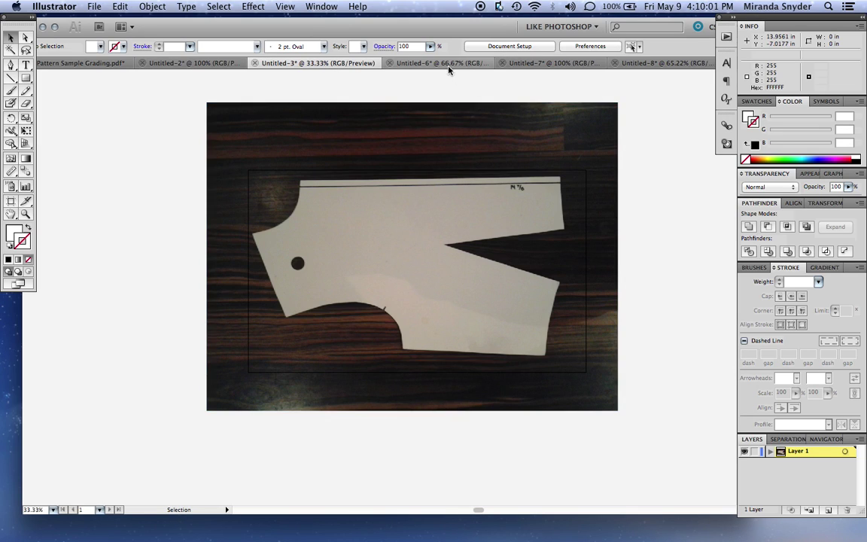
{"action": "left_click", "coordinate": [449, 65]}
{"action": "left_click", "coordinate": [657, 66]}
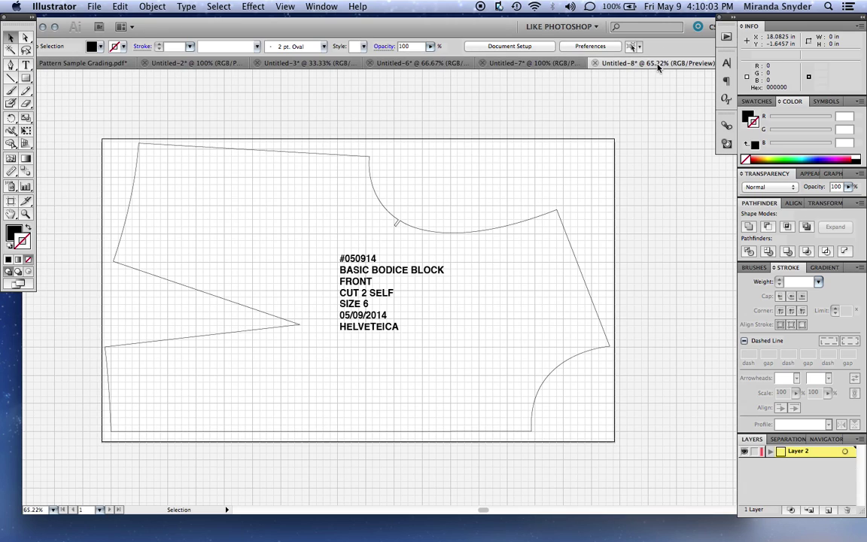
{"action": "left_click", "coordinate": [531, 63]}
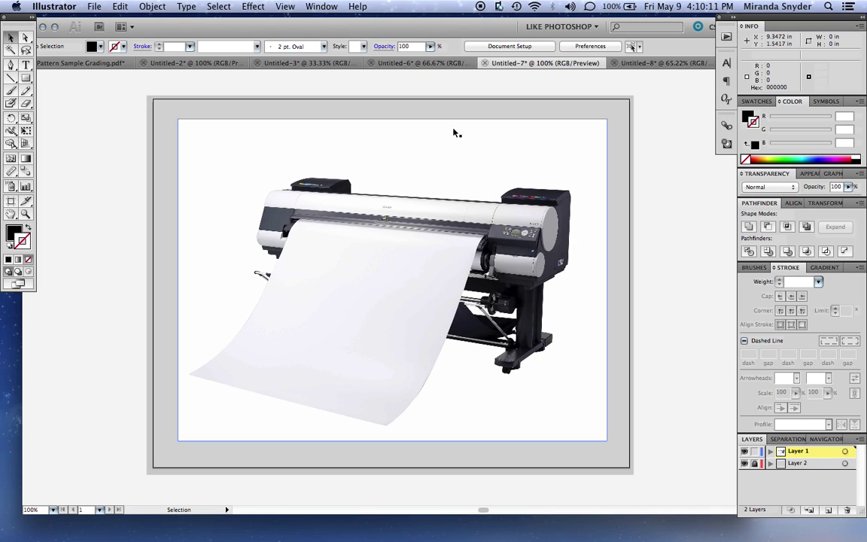
{"action": "left_click", "coordinate": [645, 66]}
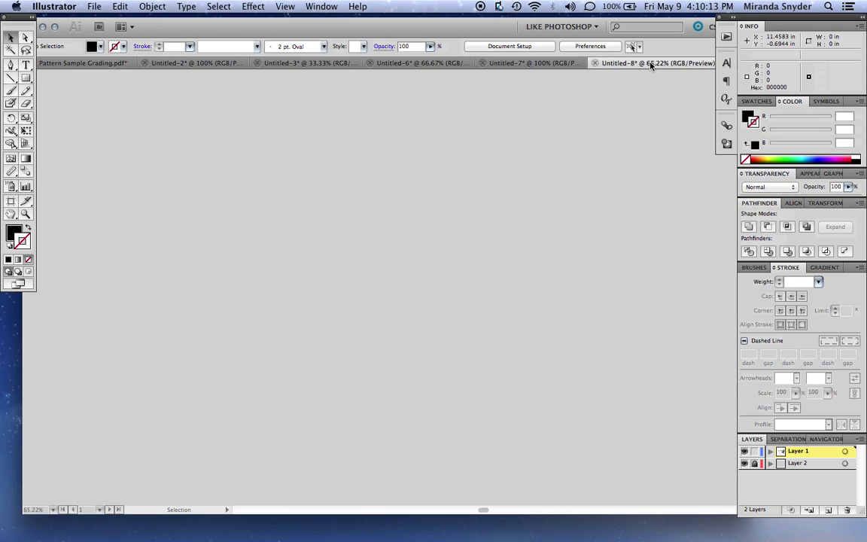